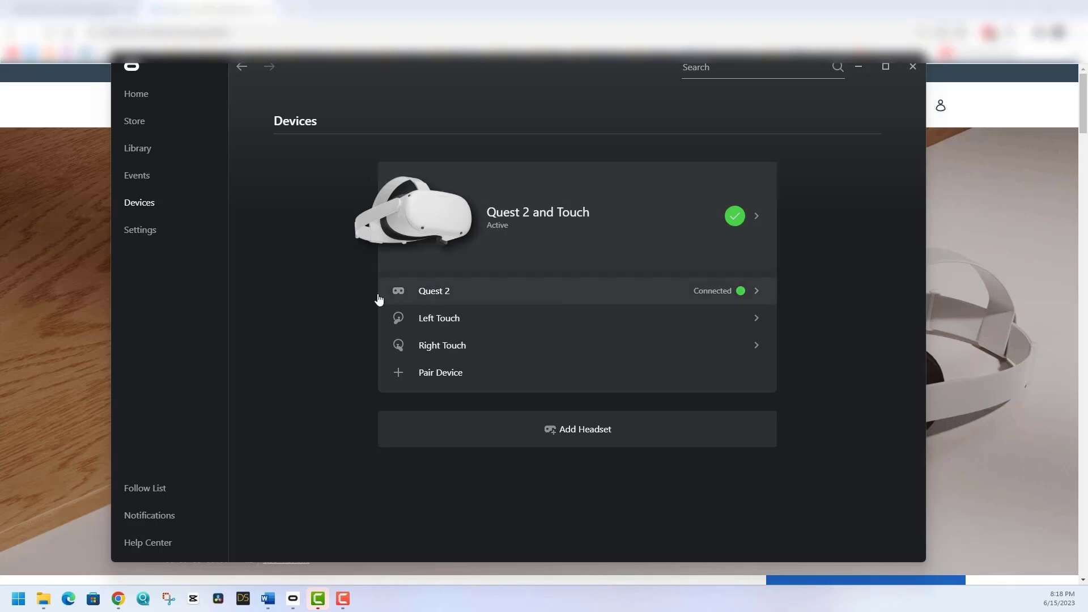
# Step: Look over the Oculus app's Settings, go back to Home, and minimize the window
pyautogui.click(149, 242)
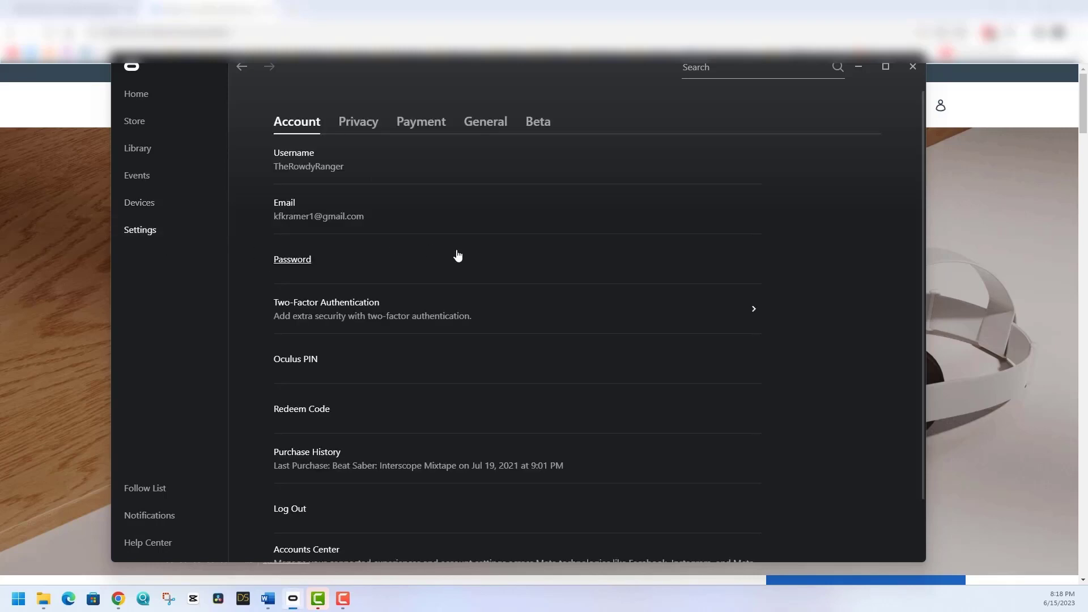
pyautogui.scroll(-2, 512, 269)
pyautogui.scroll(2, 501, 284)
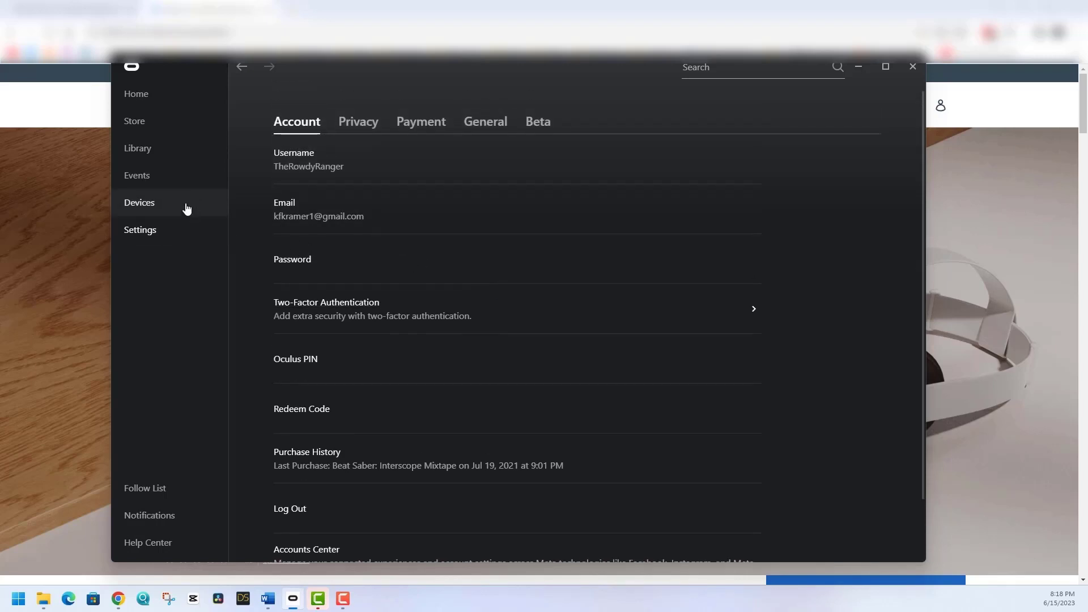
pyautogui.click(155, 104)
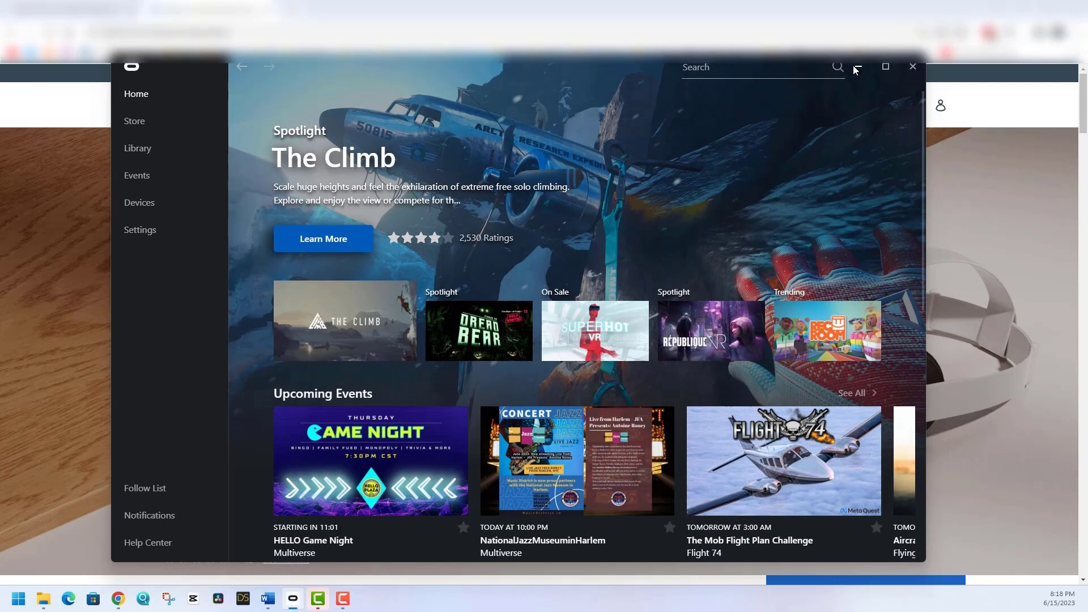
pyautogui.click(857, 68)
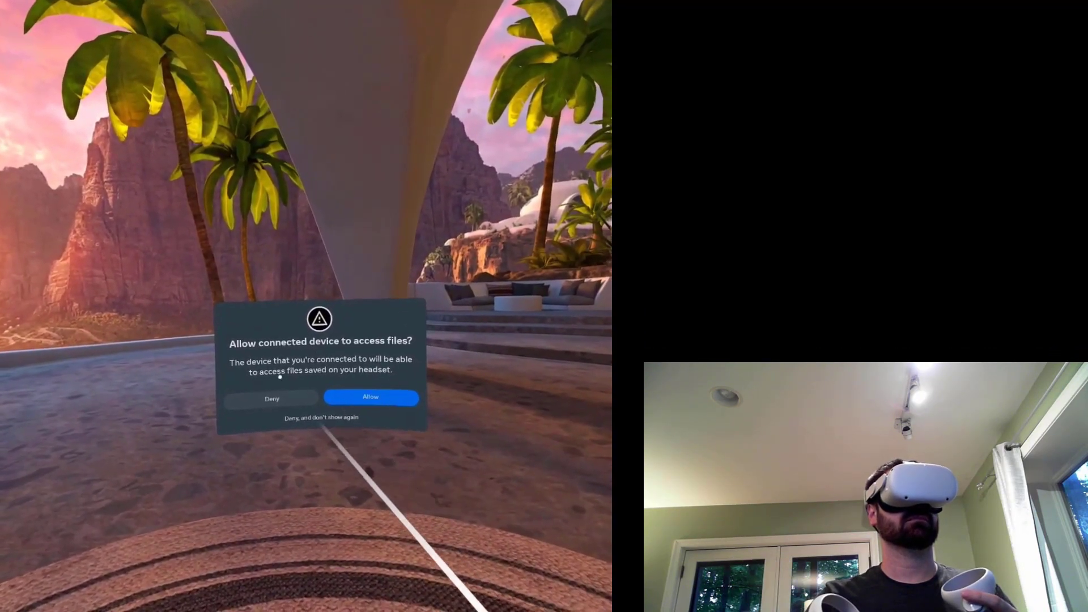
# Step: Allow headset file access and launch Fireplace Experience from Unknown Sources in App Library
pyautogui.click(372, 399)
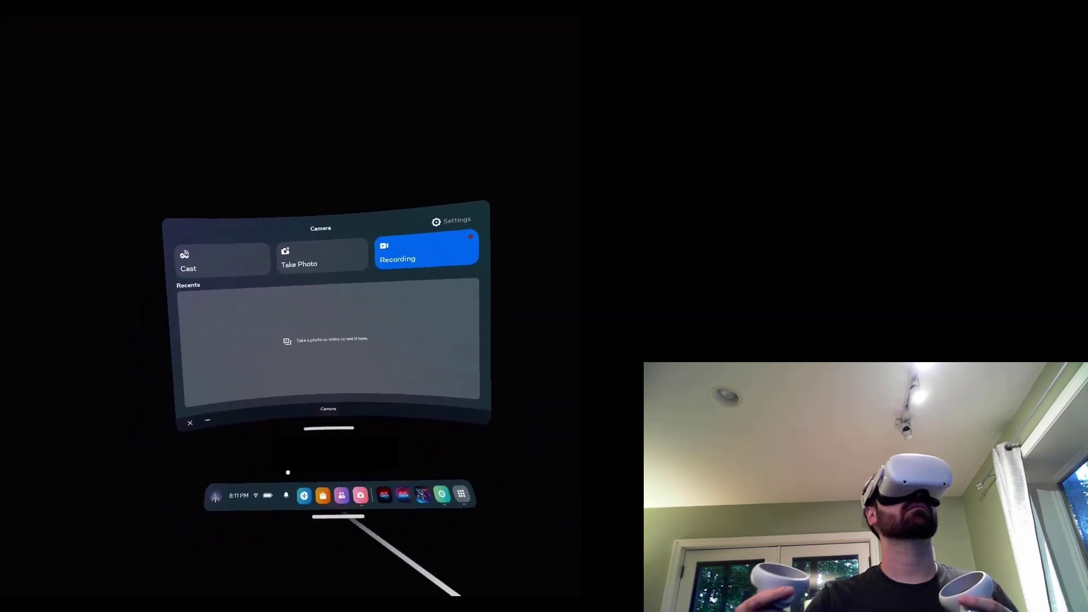
pyautogui.click(479, 537)
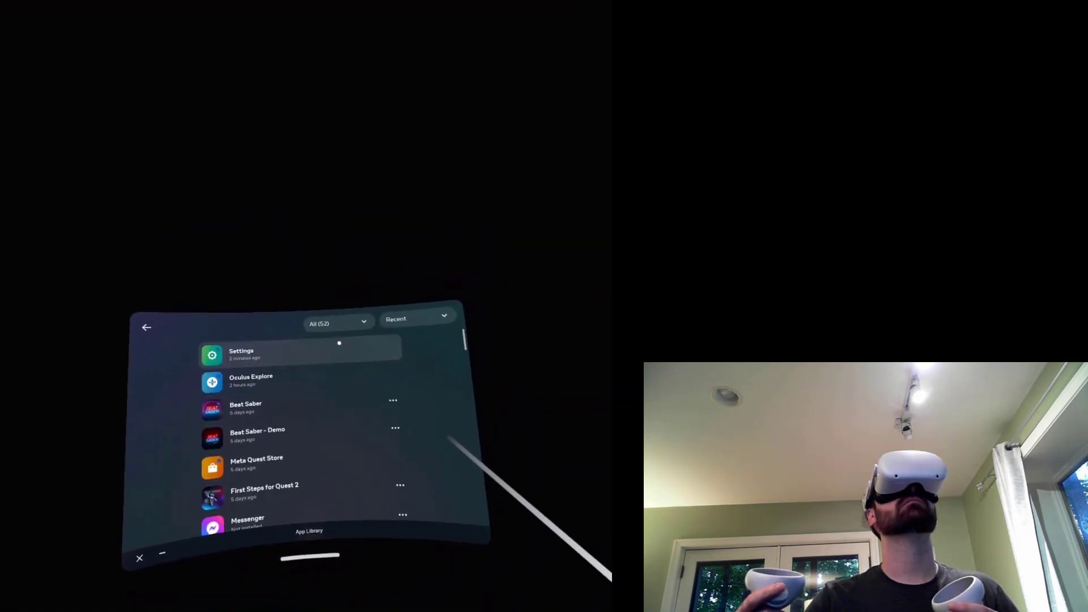
pyautogui.click(344, 327)
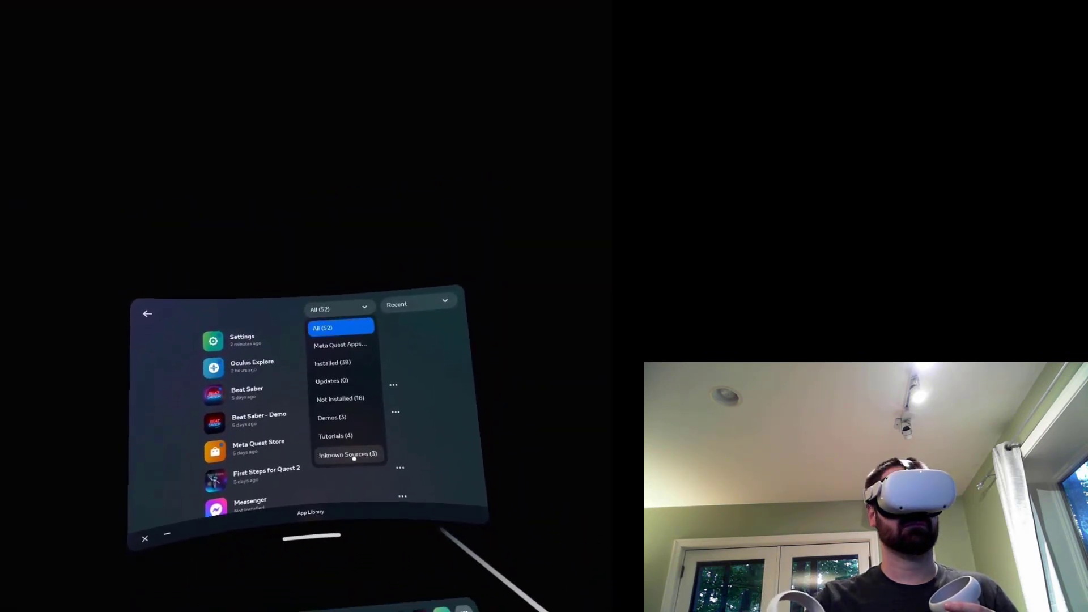
pyautogui.click(357, 454)
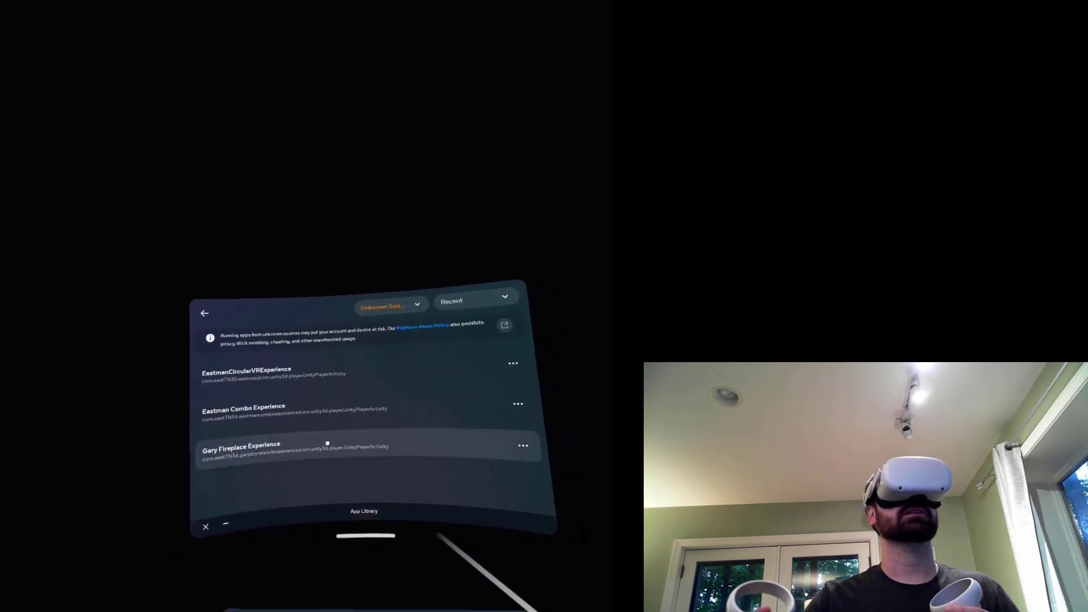
pyautogui.click(284, 446)
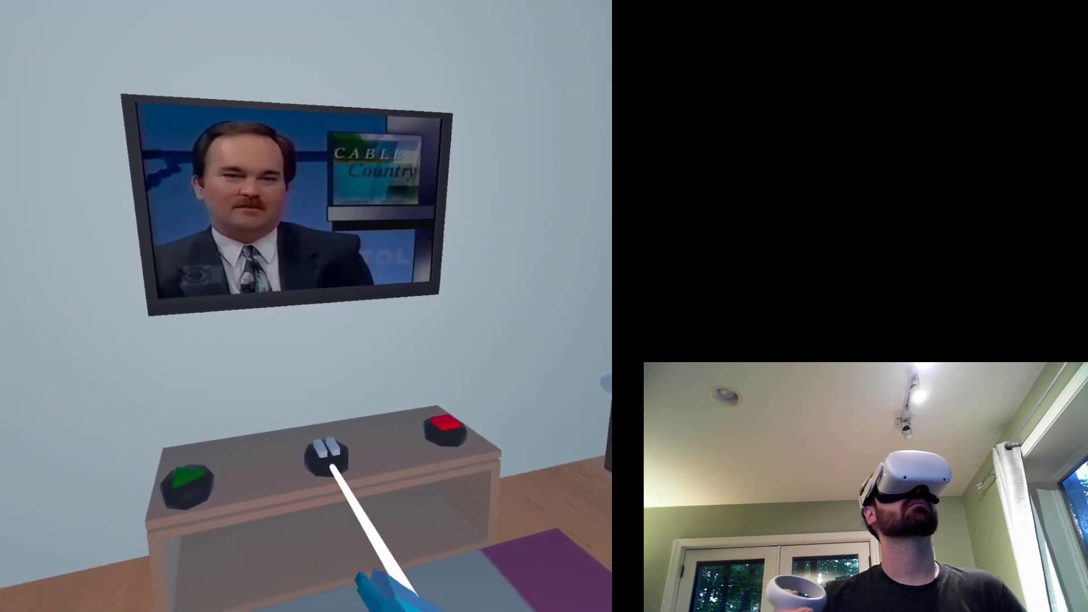
# Step: Turn off the wall TV with the red button on the TV stand
pyautogui.click(445, 425)
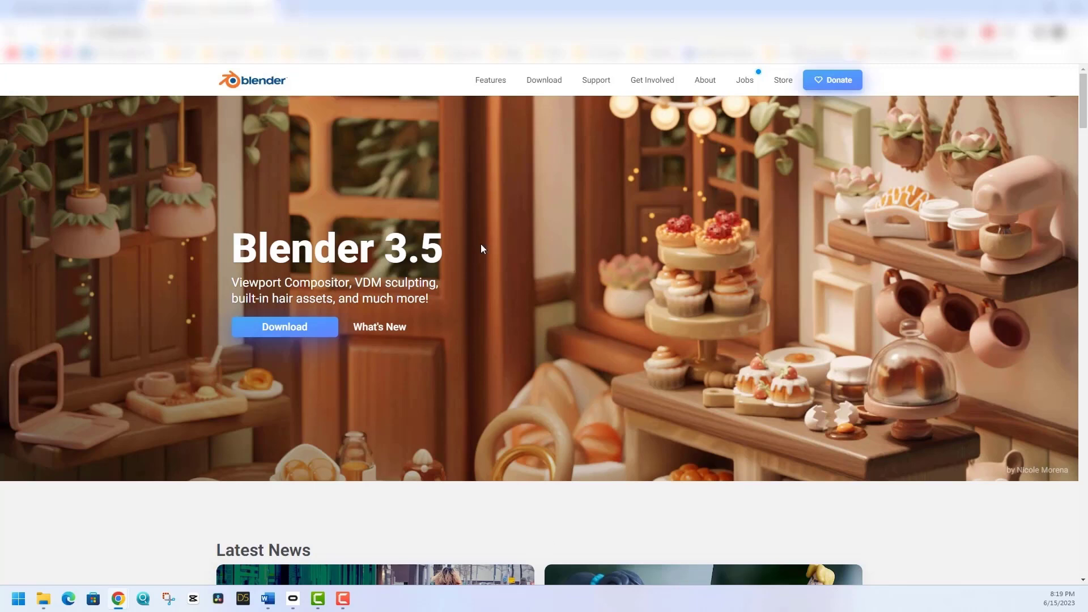
pyautogui.scroll(-6, 640, 357)
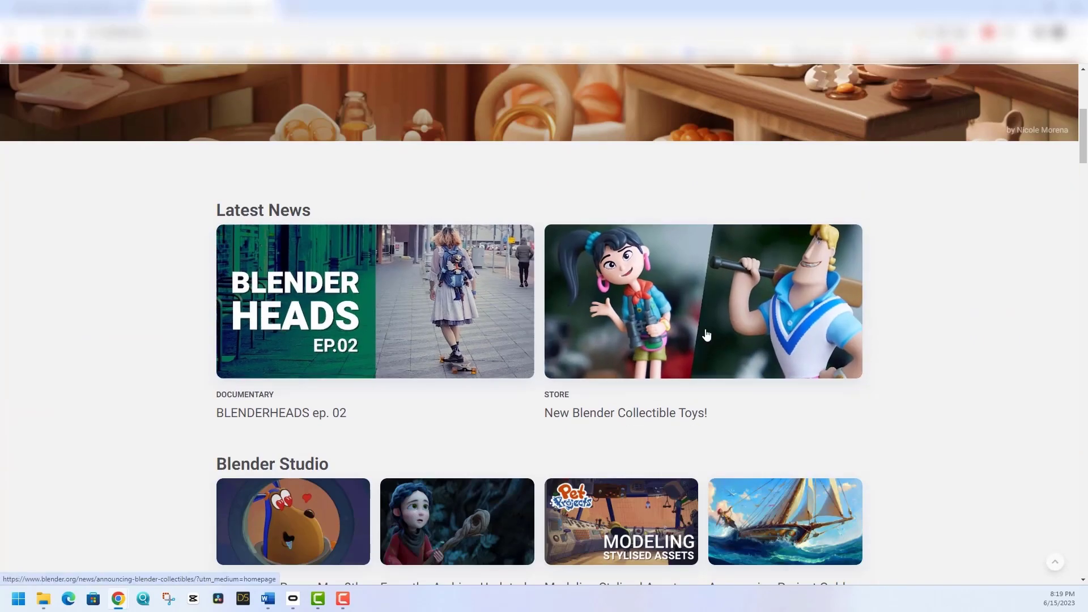
pyautogui.scroll(-5, 703, 338)
pyautogui.scroll(11, 703, 340)
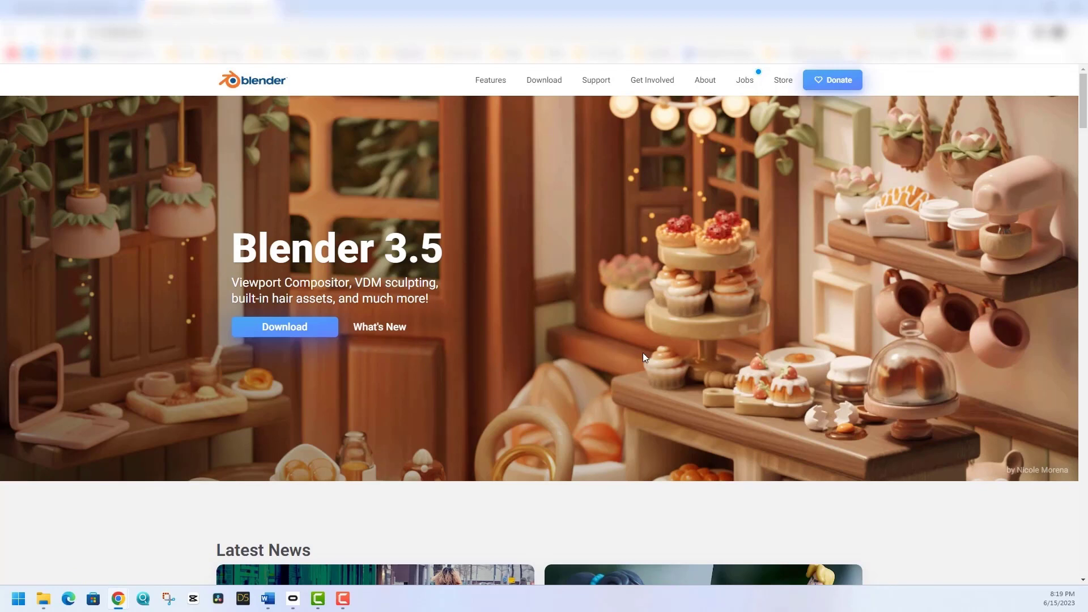
pyautogui.scroll(-6, 640, 356)
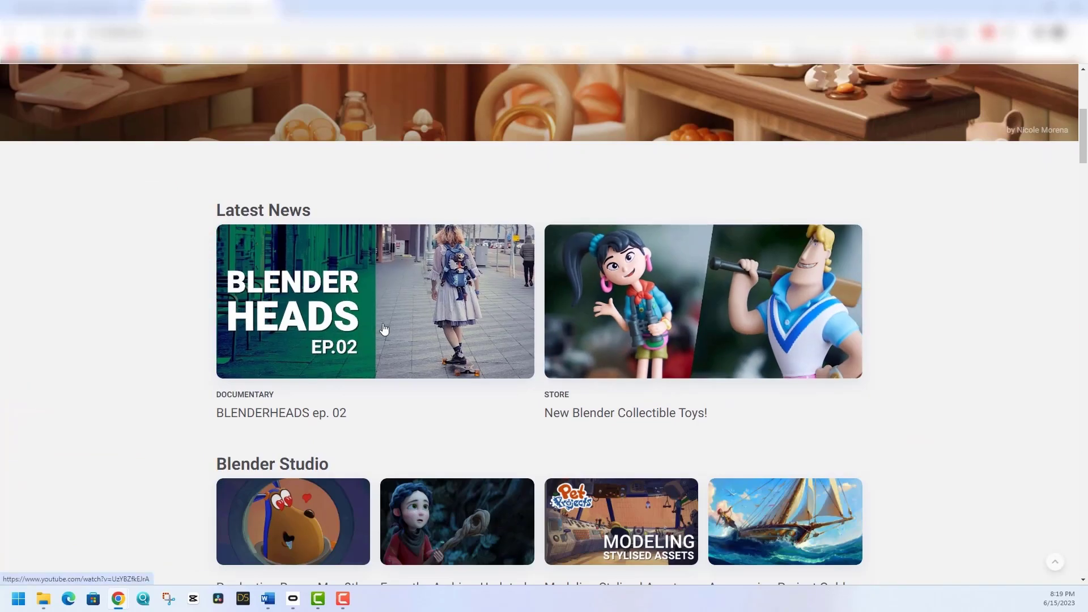
pyautogui.scroll(-5, 703, 334)
pyautogui.scroll(11, 703, 340)
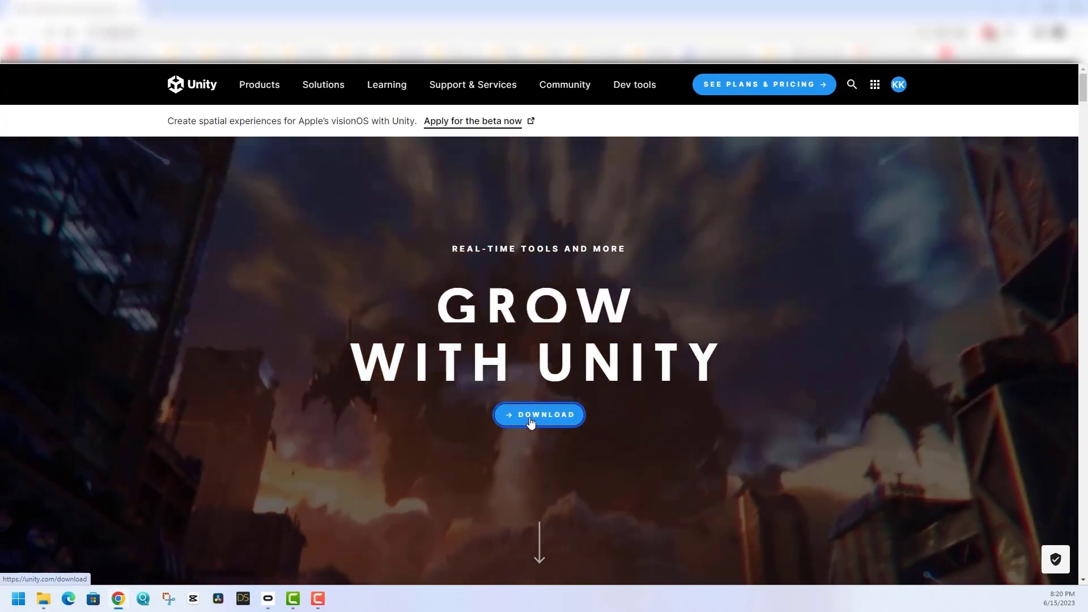
# Step: Go from Unity's download page to the full Plans & Pricing page
pyautogui.click(531, 421)
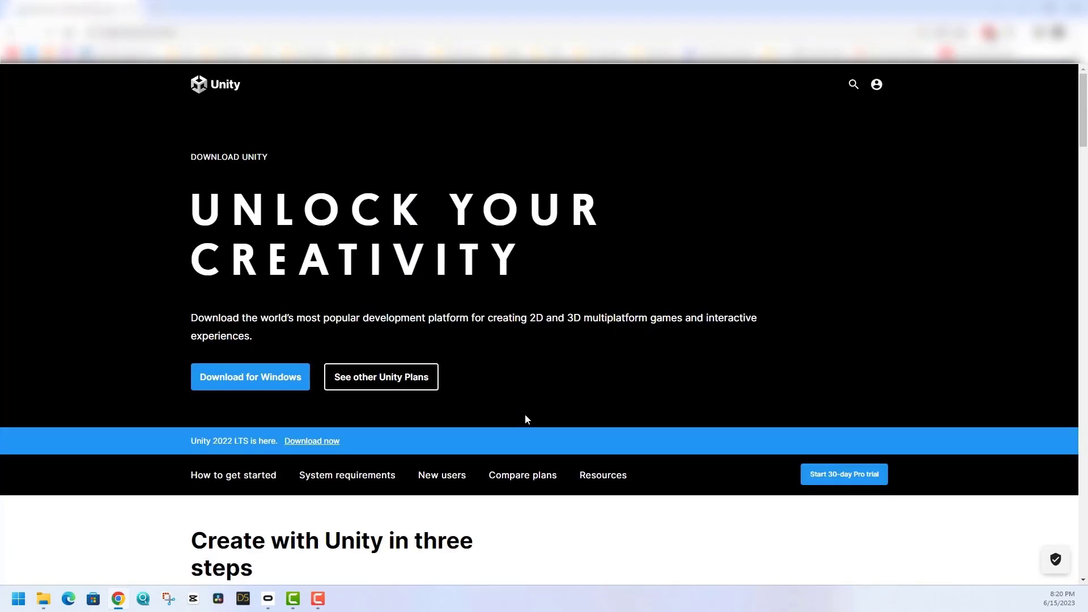
pyautogui.scroll(-3, 525, 417)
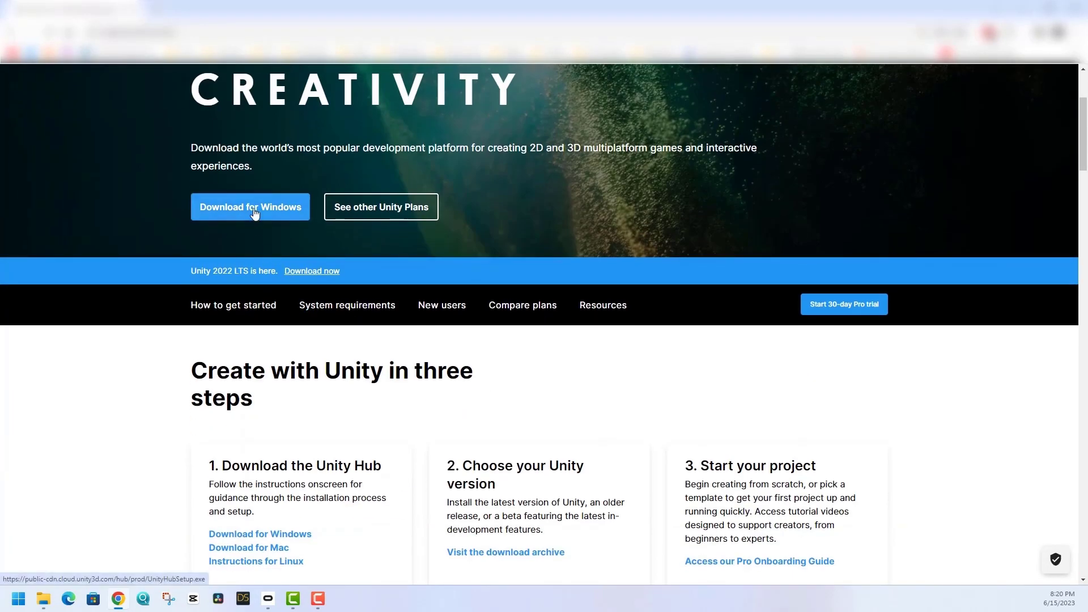
pyautogui.click(522, 314)
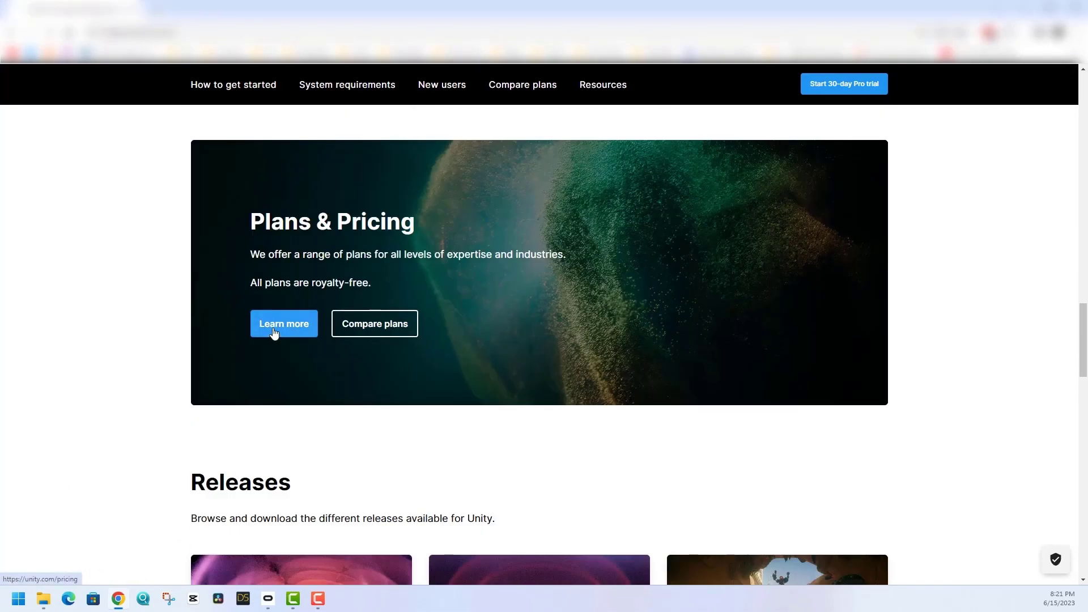
pyautogui.click(274, 333)
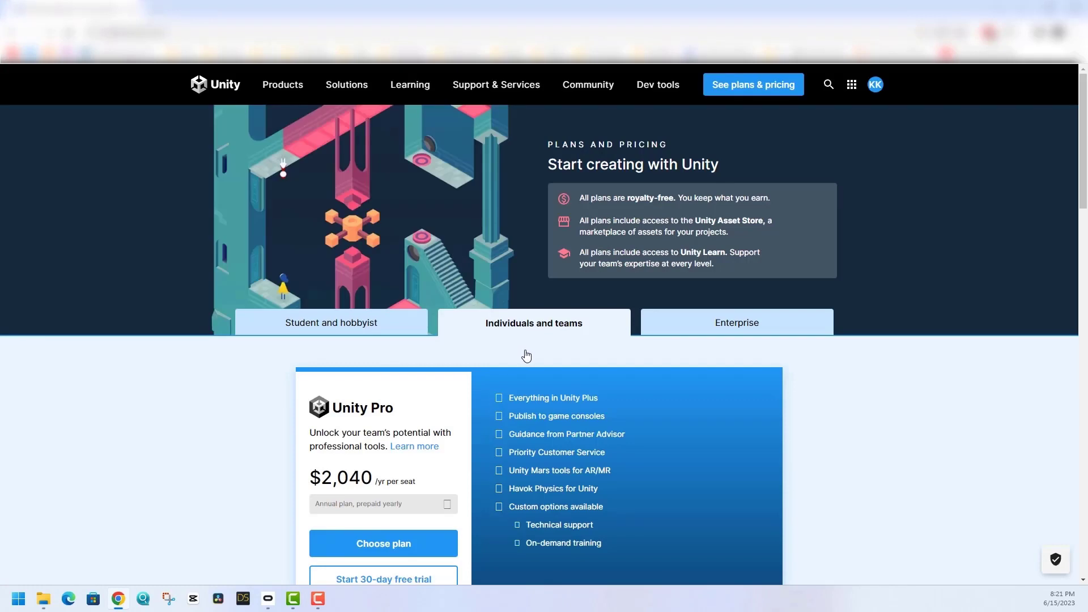
# Step: Show the free Student and Personal plans under the Student and hobbyist tab
pyautogui.scroll(-1, 525, 355)
pyautogui.scroll(-1, 525, 355)
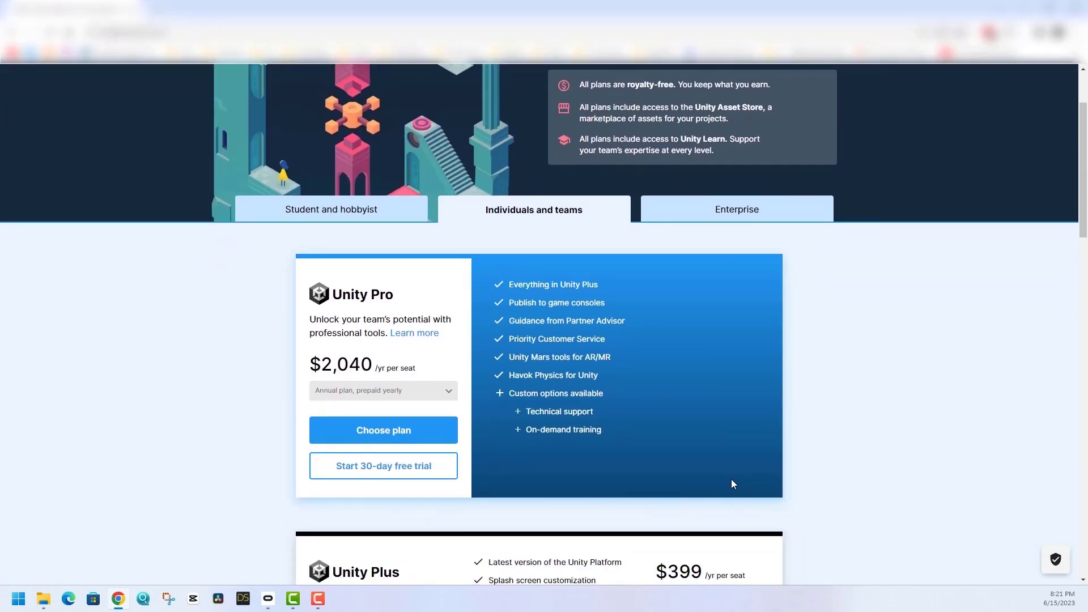
pyautogui.scroll(-1, 728, 482)
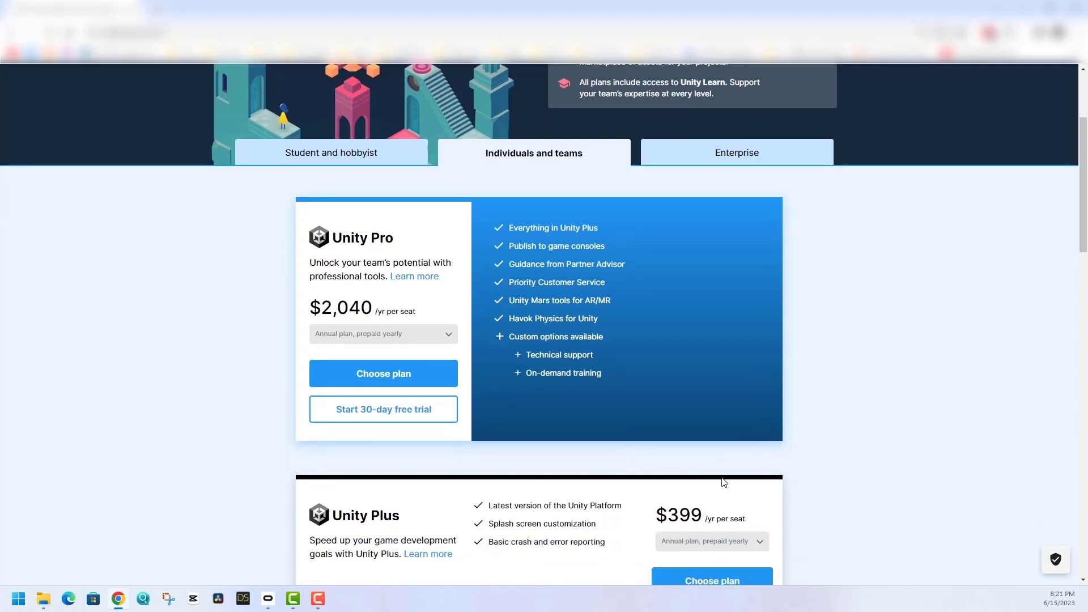
pyautogui.scroll(-3, 635, 379)
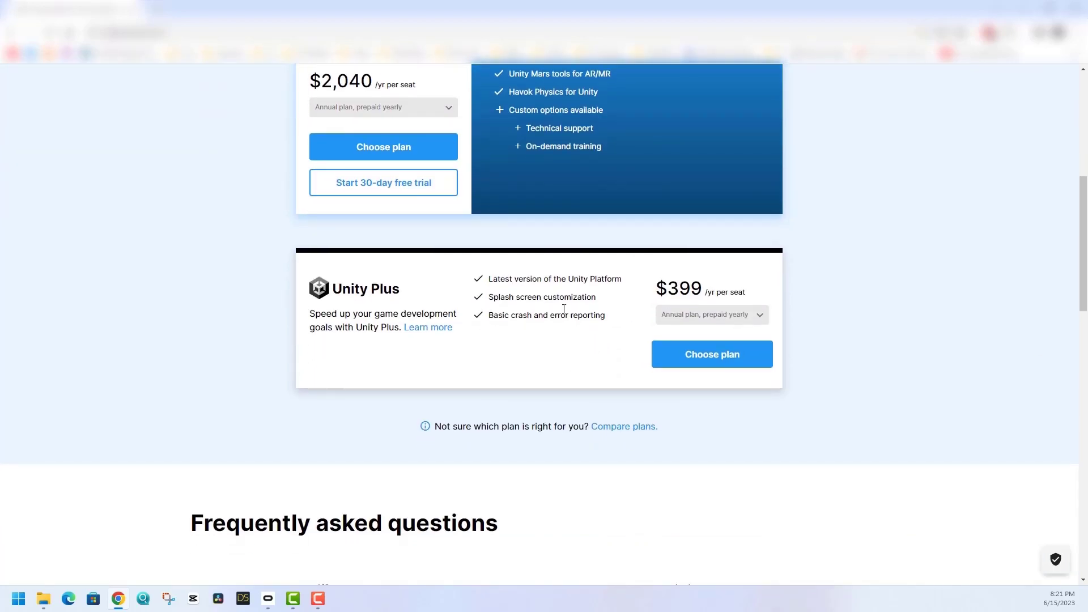
pyautogui.scroll(7, 568, 351)
pyautogui.click(394, 330)
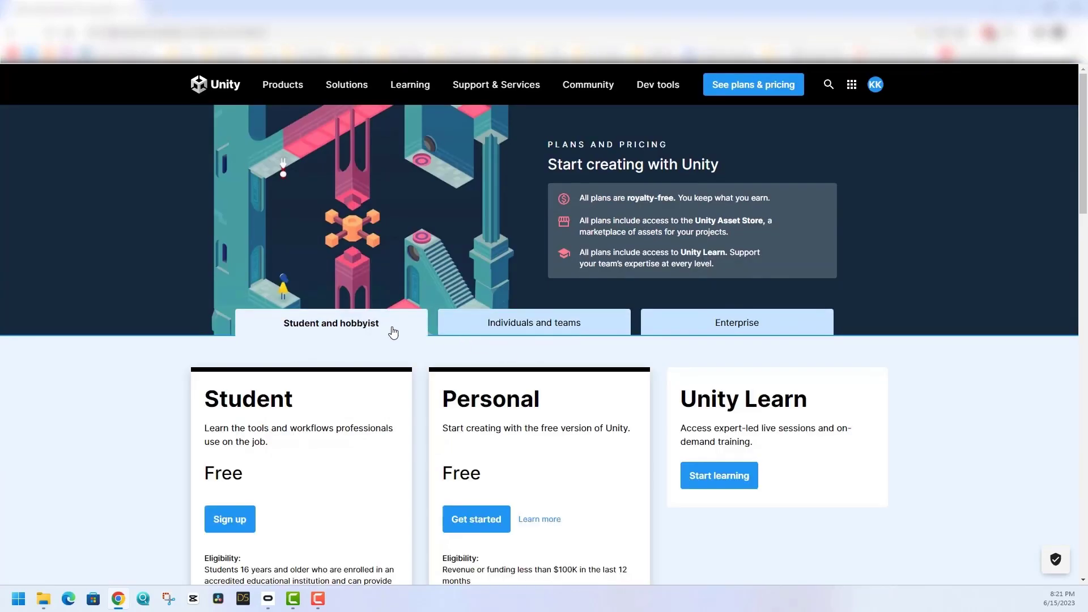
pyautogui.scroll(-3, 498, 340)
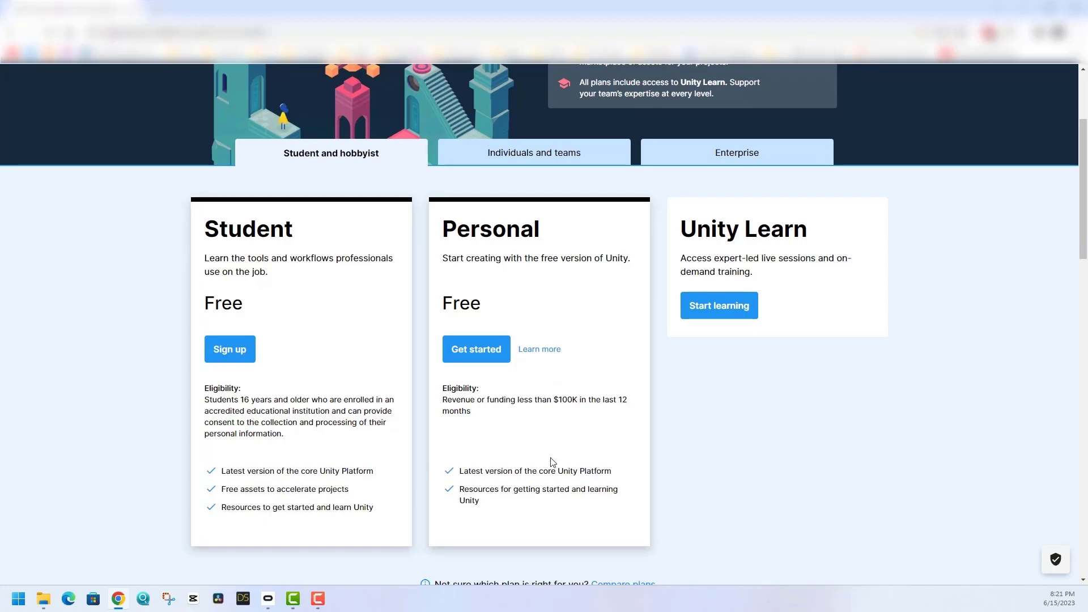
pyautogui.scroll(3, 657, 492)
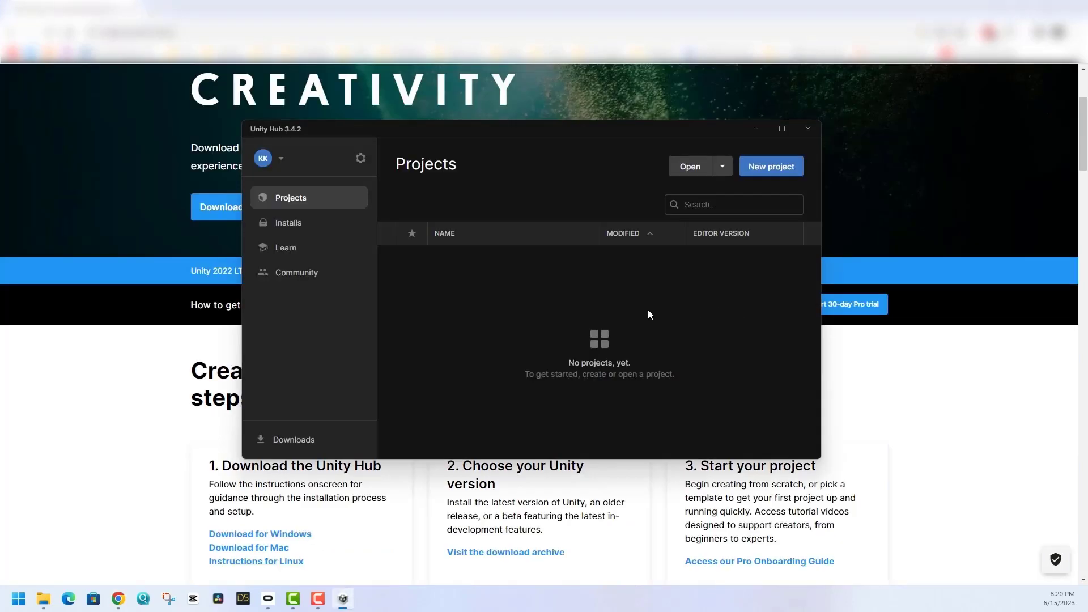
# Step: Check Installs lists editor 2022.3.2f1 LTS, return to Projects, and close Unity Hub
pyautogui.click(324, 228)
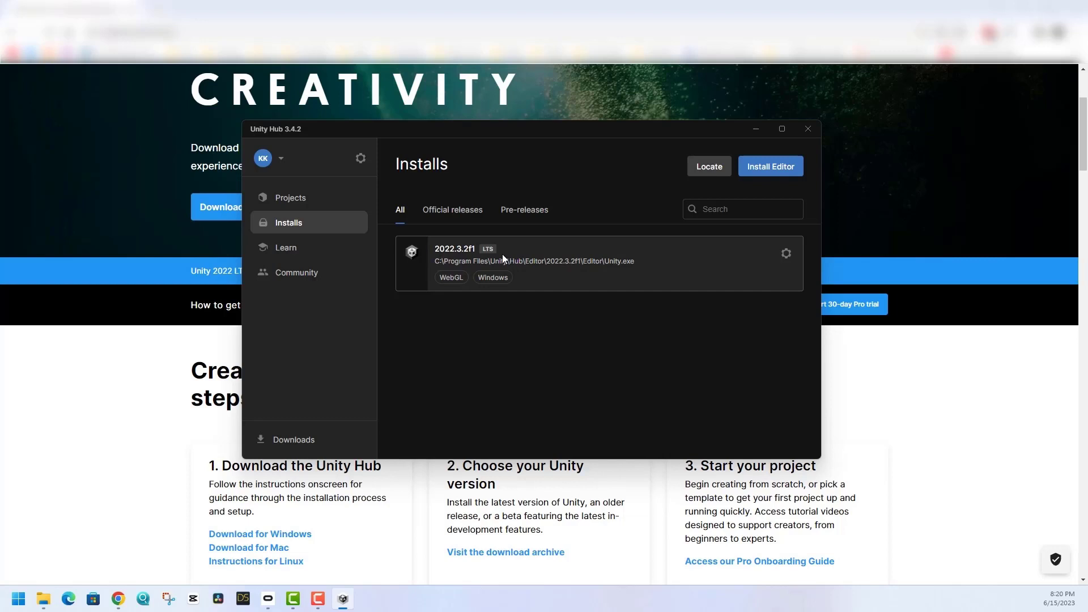
pyautogui.click(303, 201)
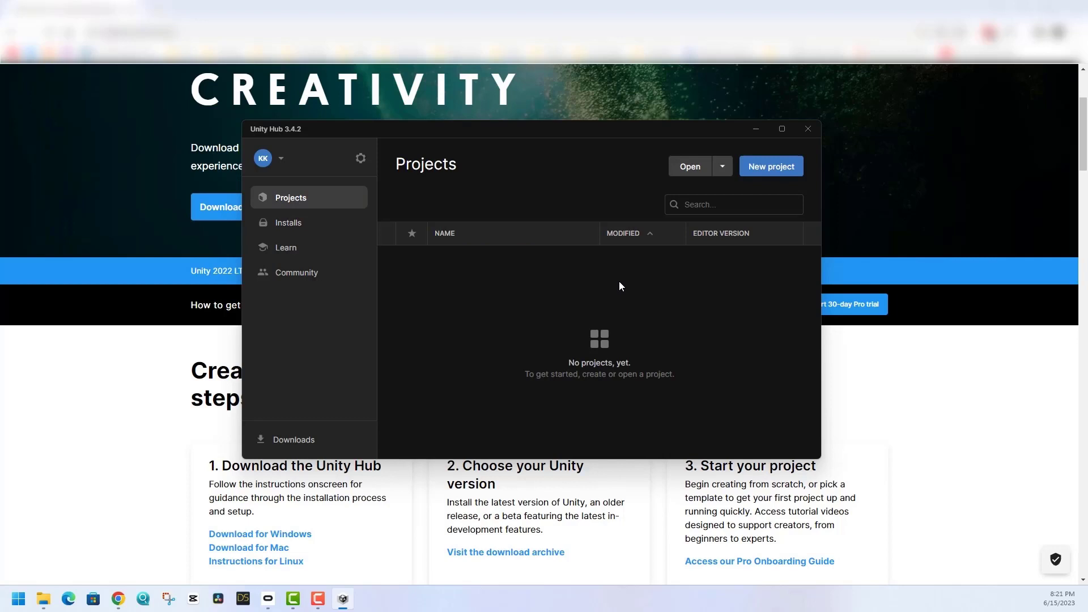
pyautogui.click(803, 133)
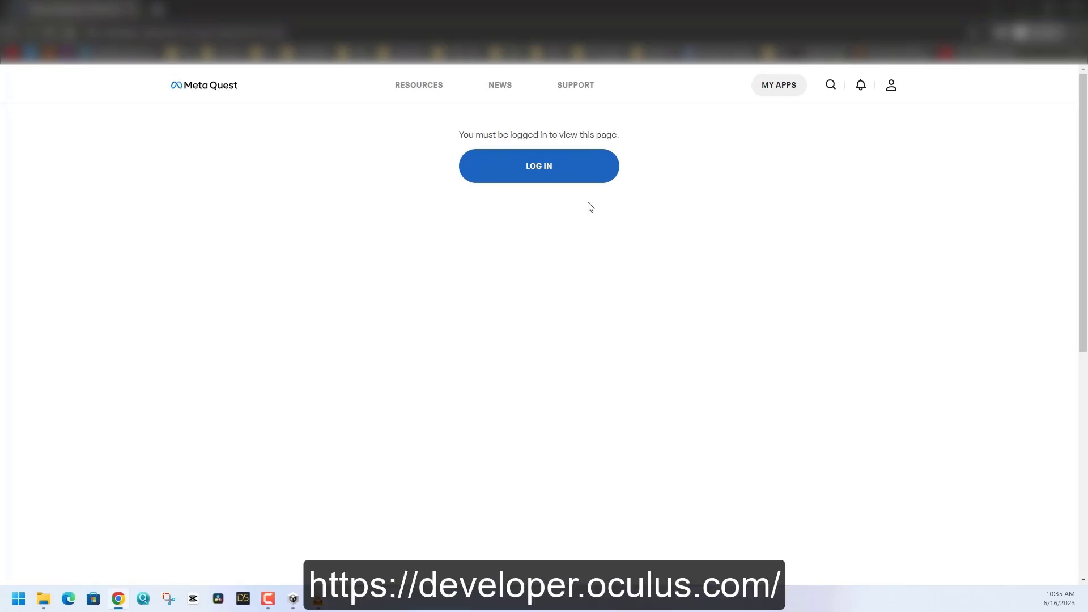
# Step: Log in to the developer site with the Meta account email and password
pyautogui.click(549, 165)
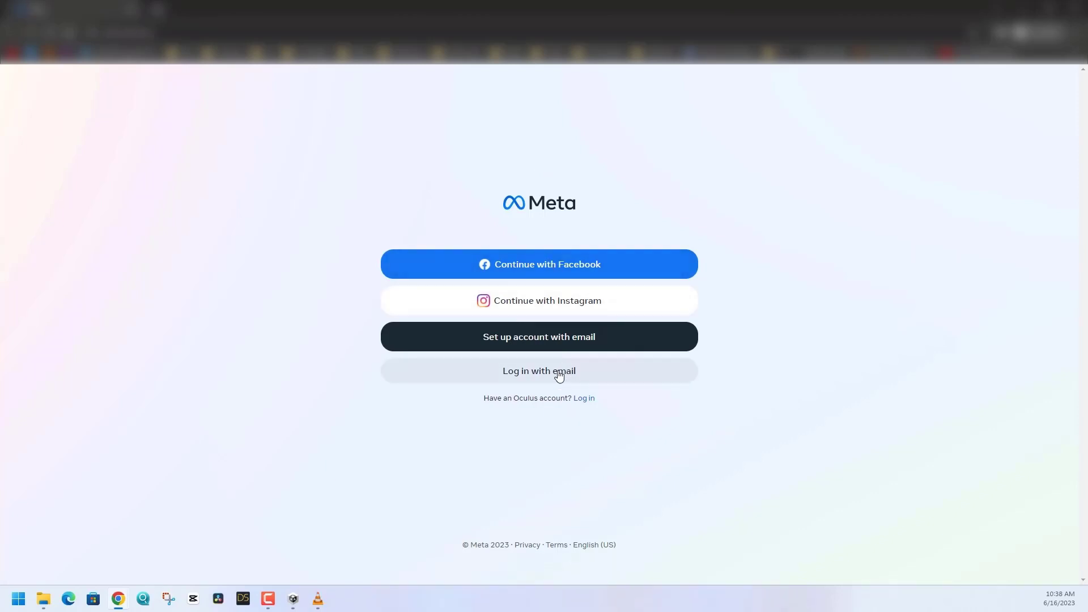
pyautogui.click(567, 377)
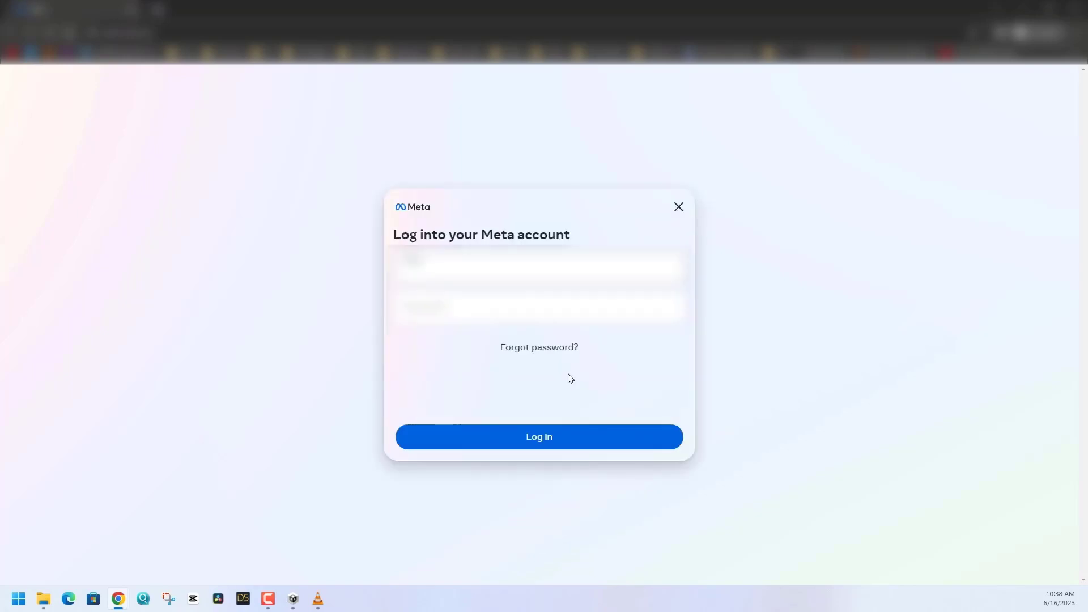
pyautogui.write('***********')
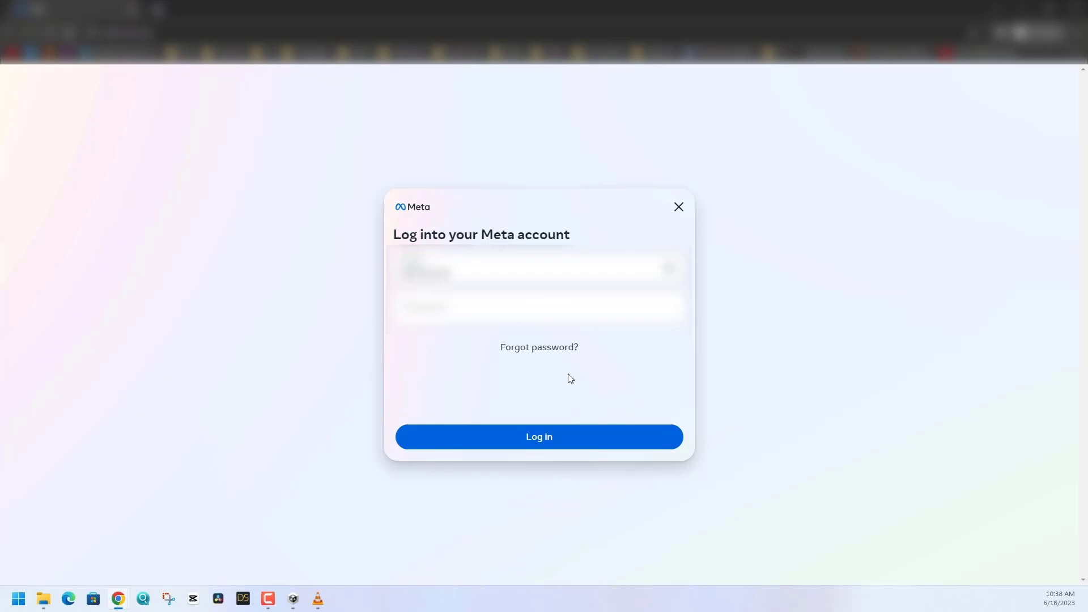
pyautogui.write('********')
pyautogui.press('Tab')
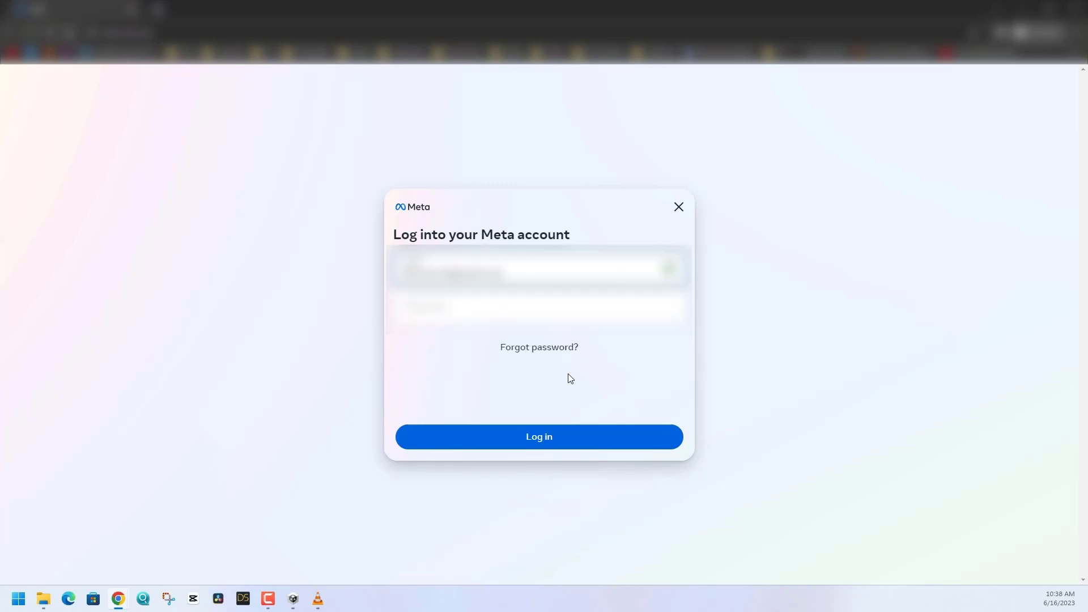
pyautogui.write('***')
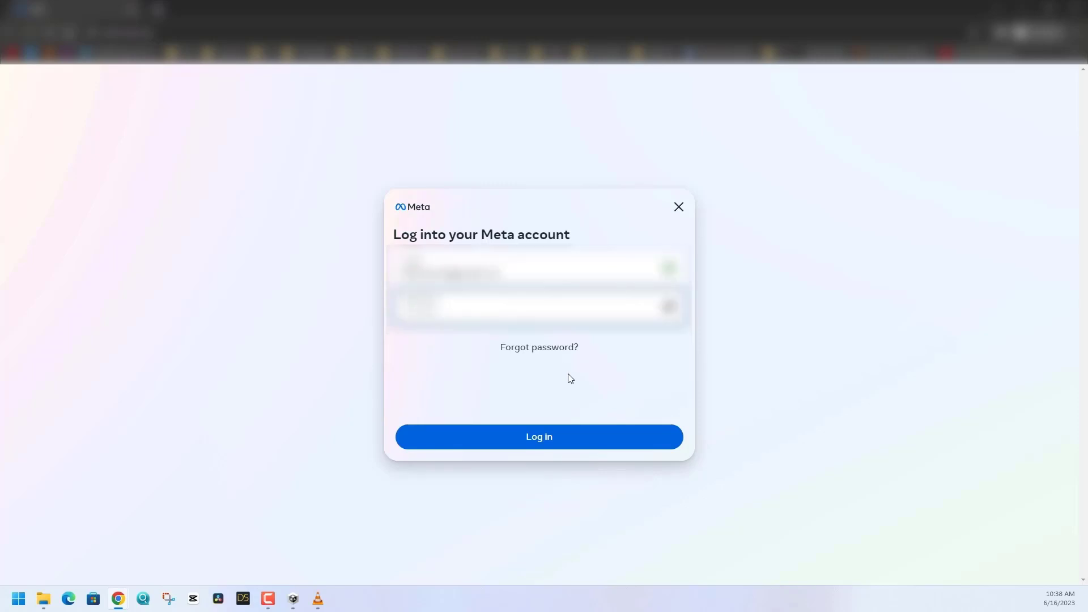
pyautogui.press('Return')
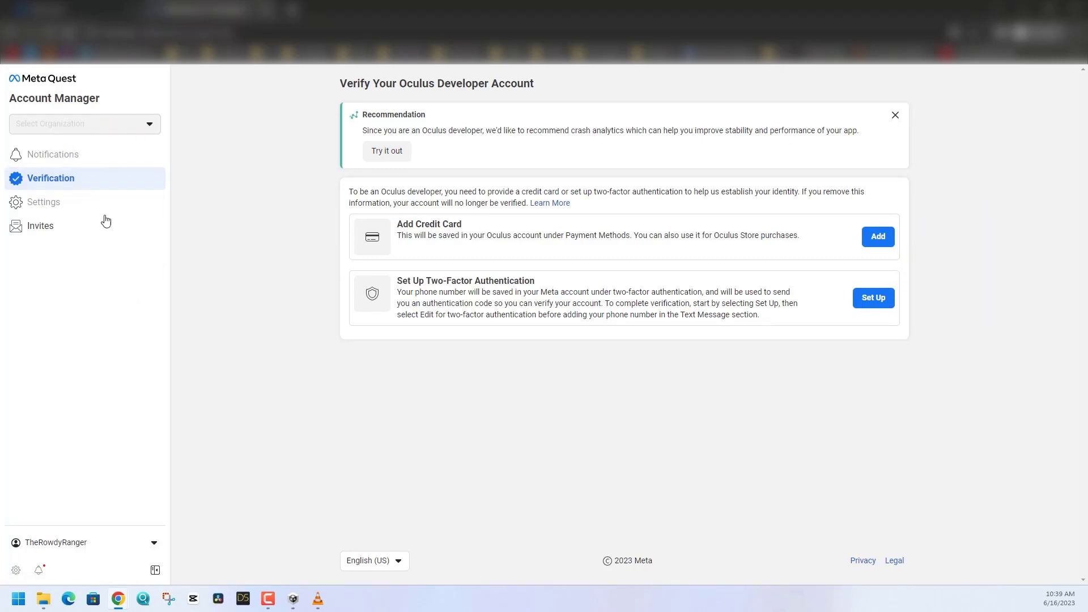
# Step: Register the phone number for two-factor authentication and submit the six-digit code
pyautogui.click(826, 357)
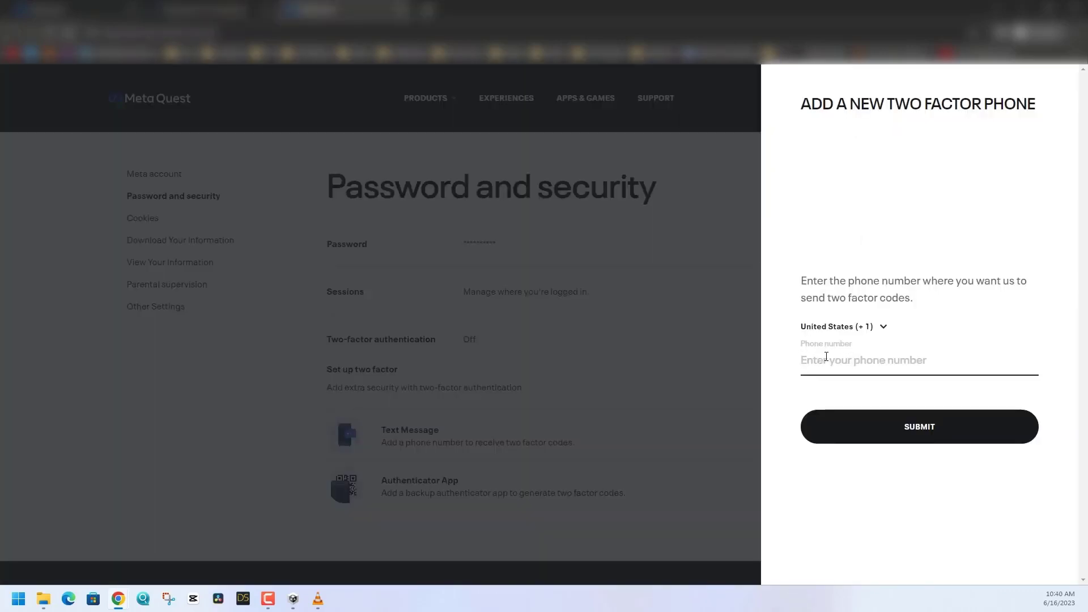
pyautogui.click(859, 418)
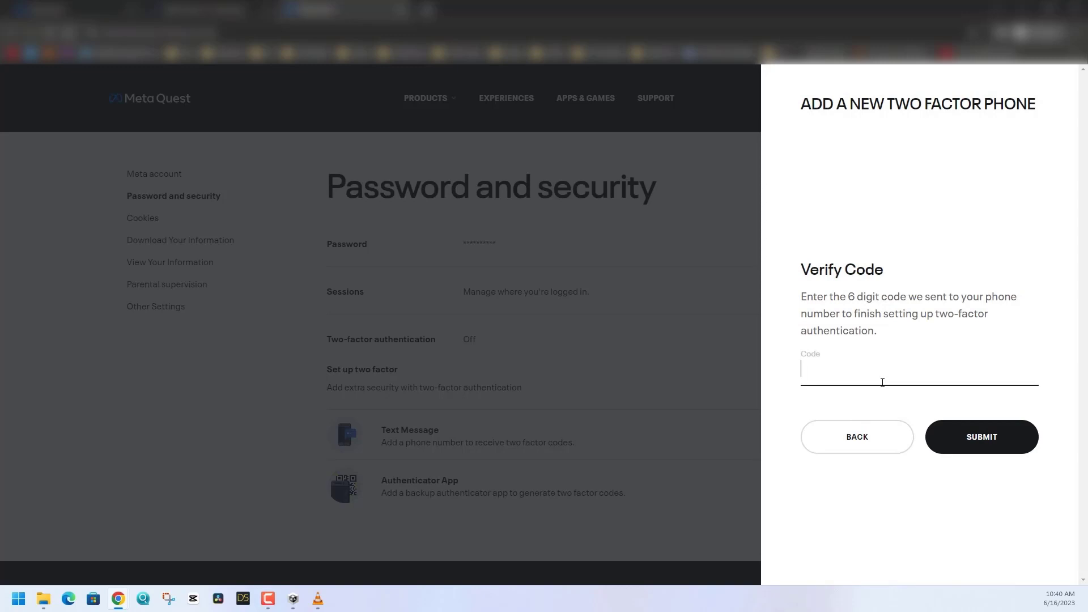
pyautogui.click(980, 437)
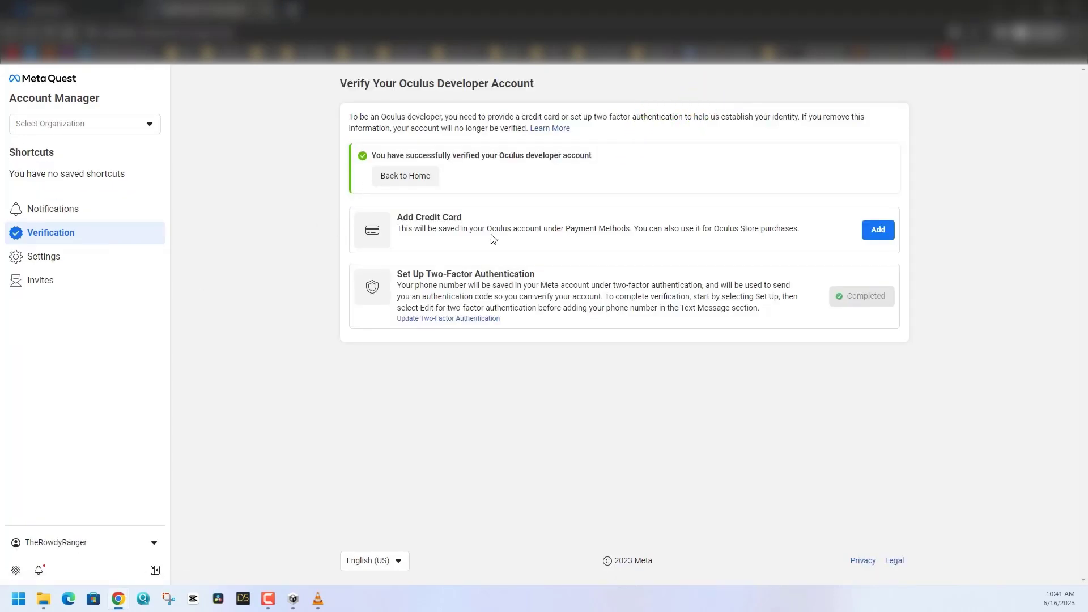
# Step: Return to My Apps home from the verification success banner
pyautogui.click(425, 183)
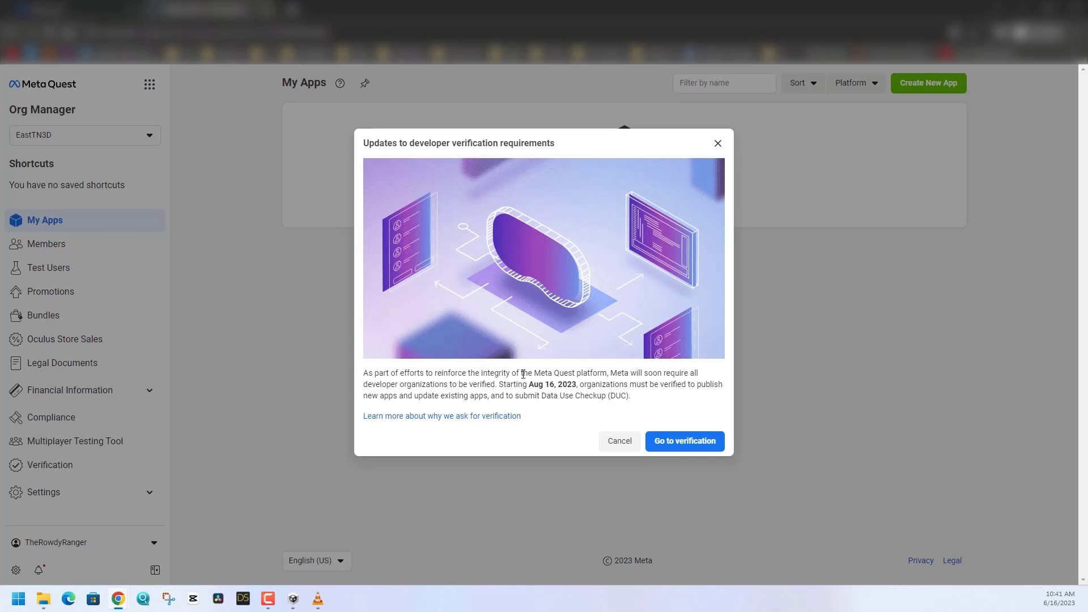
# Step: Read the verification requirements notice, then open Organization Verification and scroll through its options
pyautogui.moveTo(484, 373); pyautogui.dragTo(508, 372)
pyautogui.click(647, 402)
pyautogui.click(701, 449)
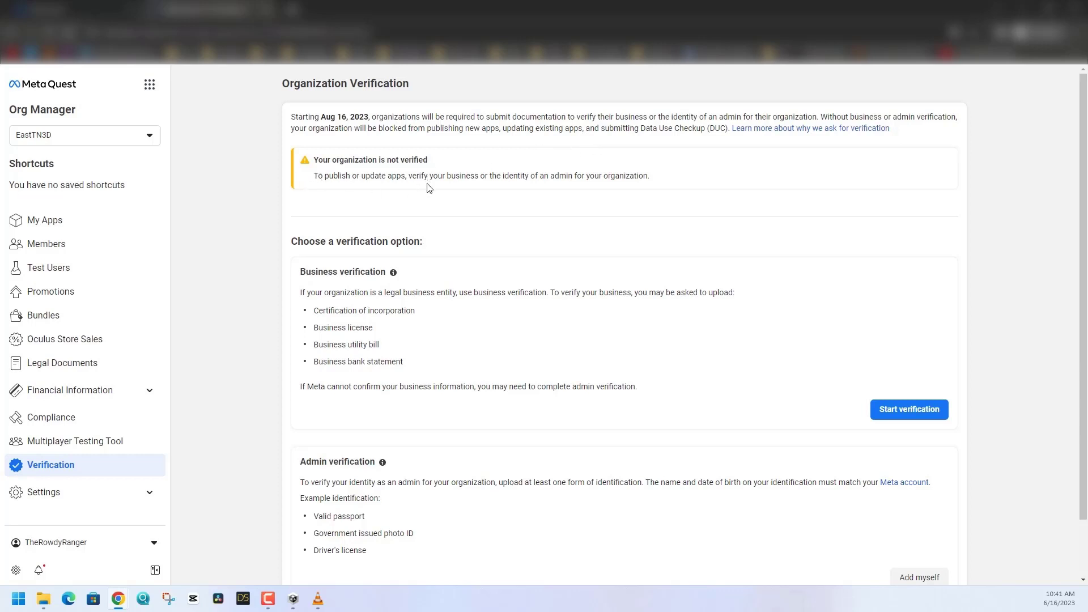
pyautogui.scroll(-2, 429, 188)
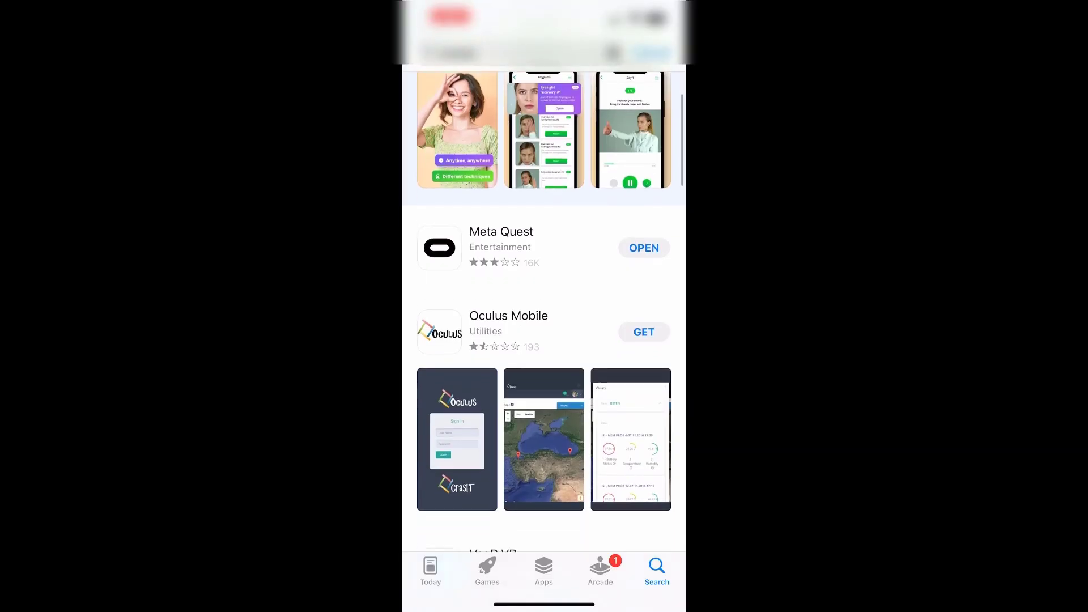
# Step: Launch Meta Quest from the App Store and dismiss the Session Expired alert
pyautogui.click(501, 228)
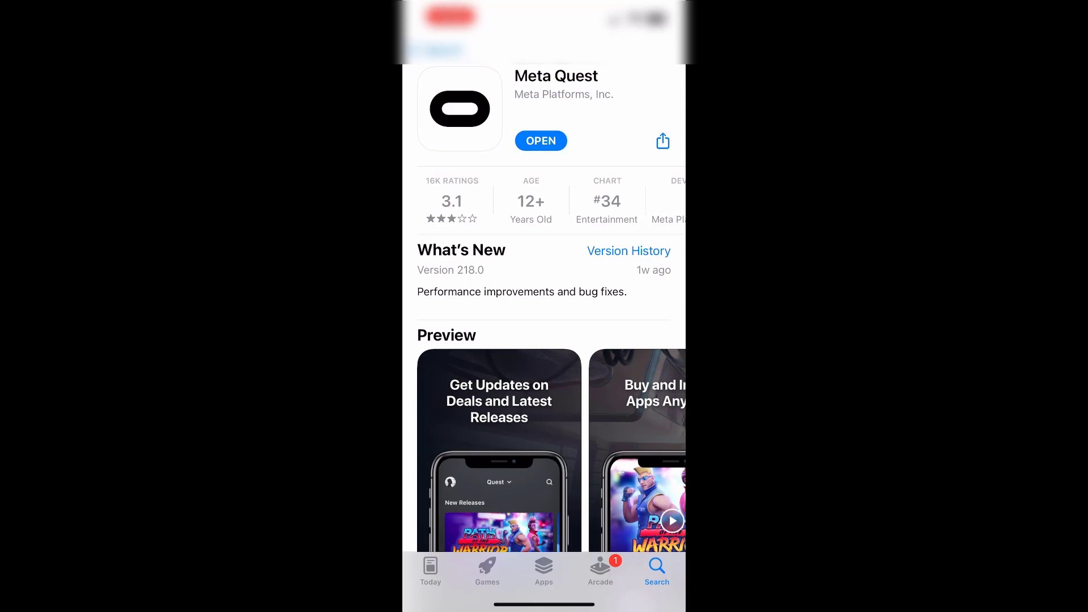
pyautogui.click(541, 141)
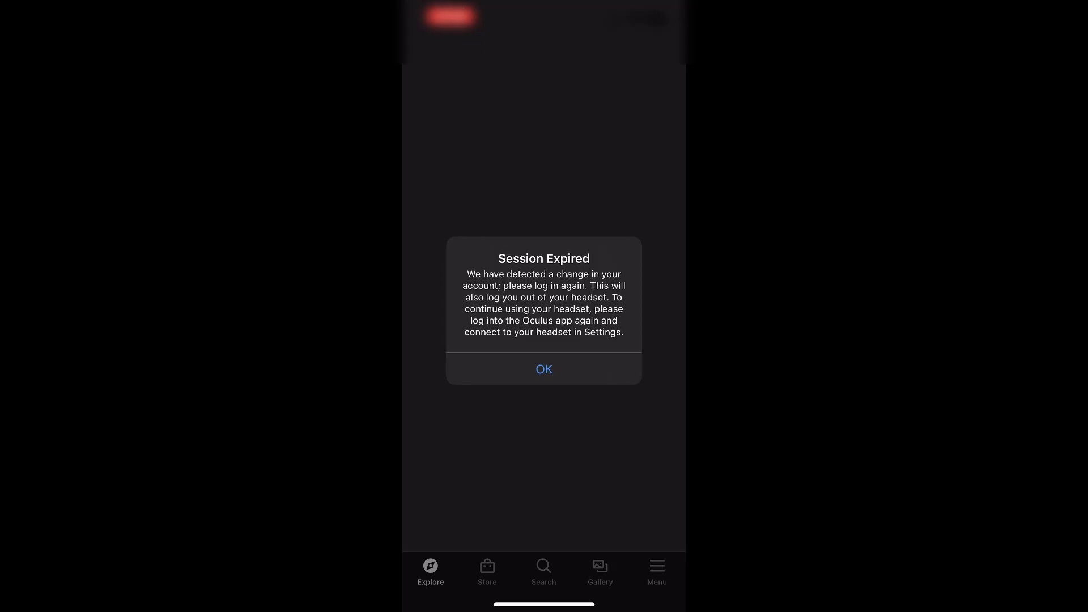
pyautogui.click(544, 369)
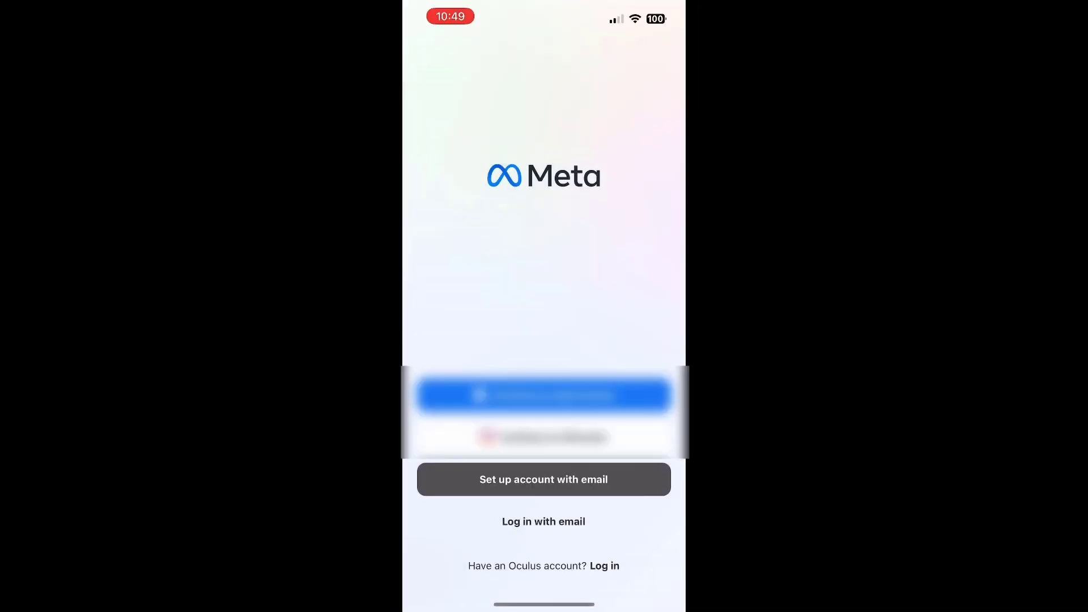
# Step: Sign back in with the account email through meta.com and reach the Menu page
pyautogui.click(544, 396)
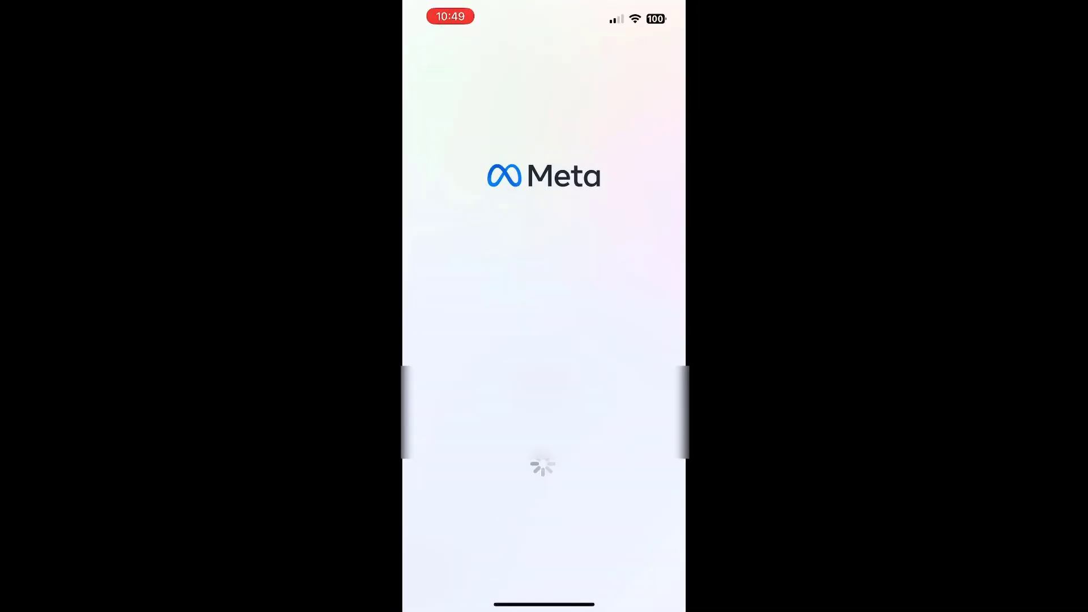
pyautogui.click(592, 353)
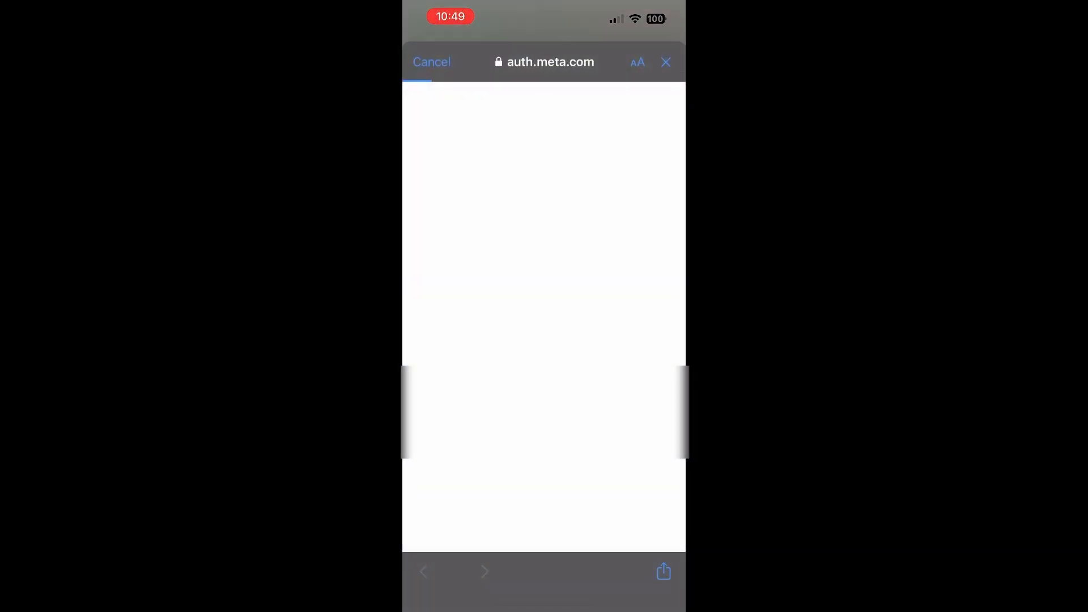
pyautogui.click(544, 186)
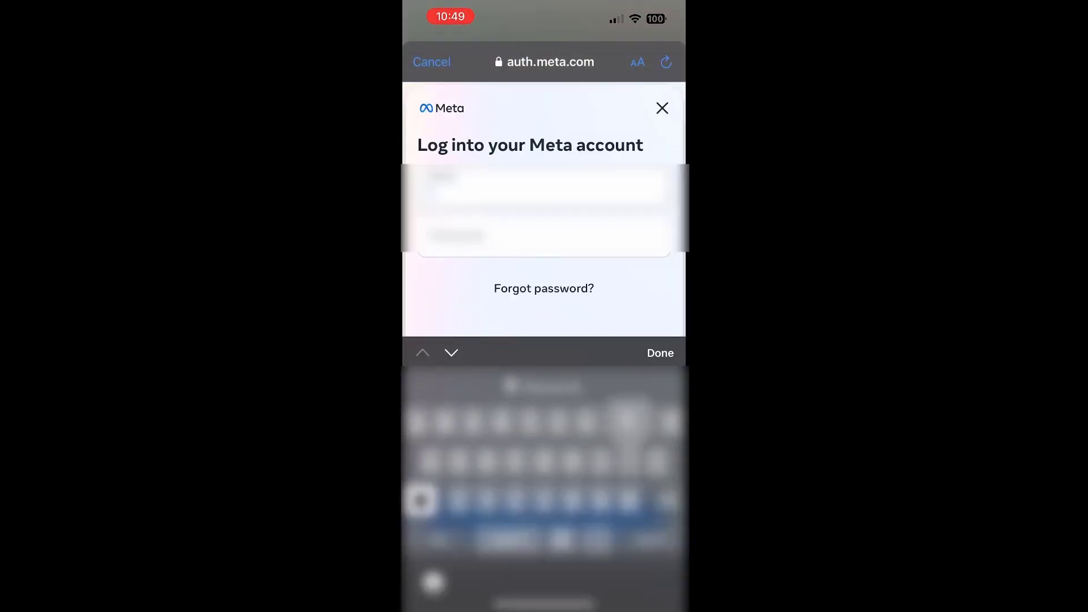
pyautogui.write('•')
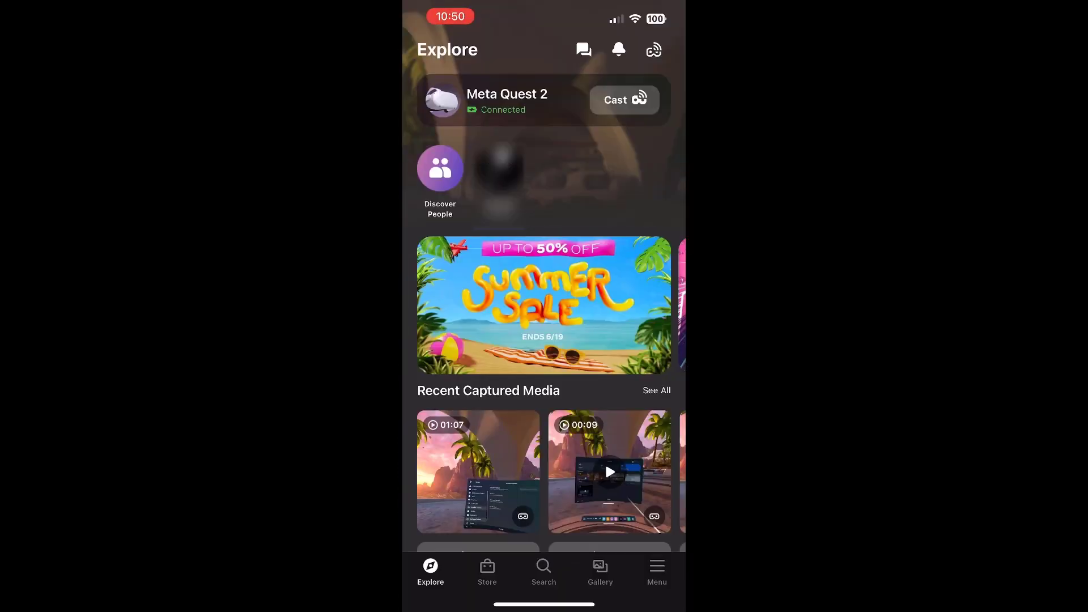
pyautogui.click(657, 572)
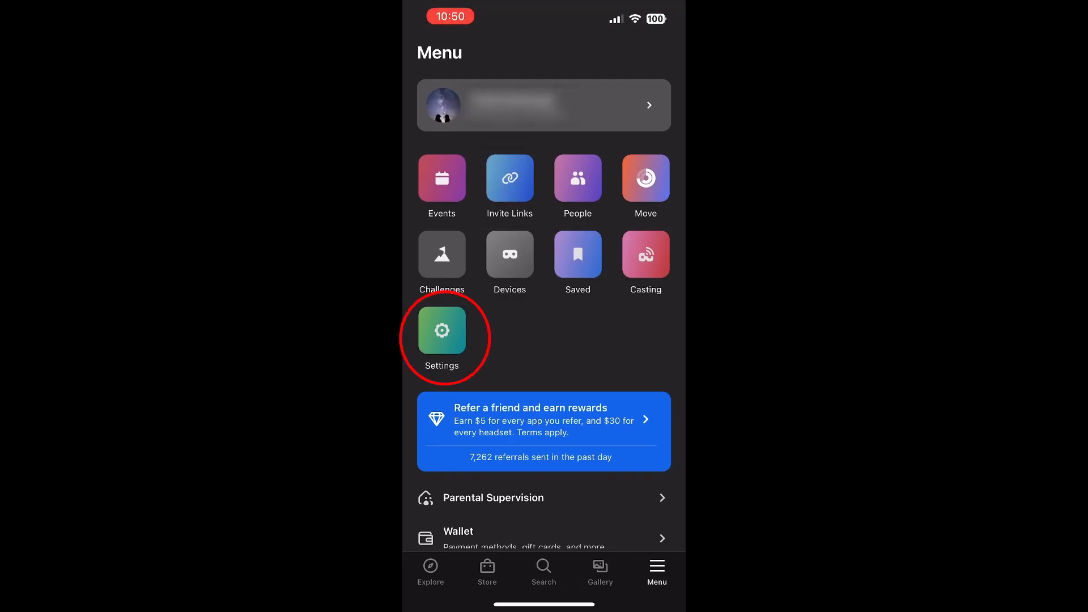
# Step: Switch Developer Mode on in the Meta Quest 2 headset's settings in the mobile app
pyautogui.click(442, 331)
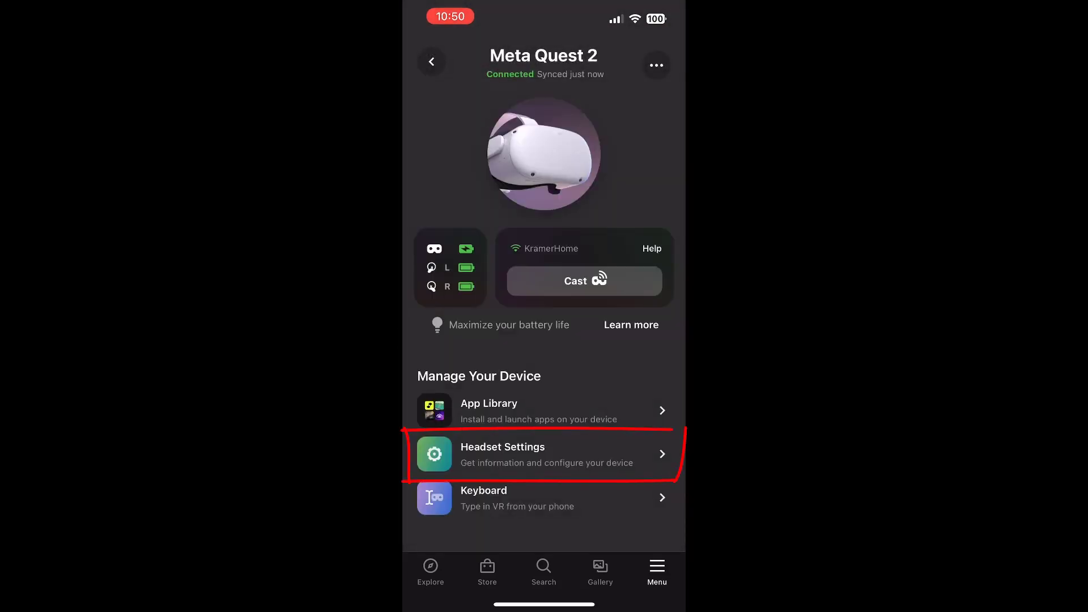
pyautogui.scroll(-1, 544, 261)
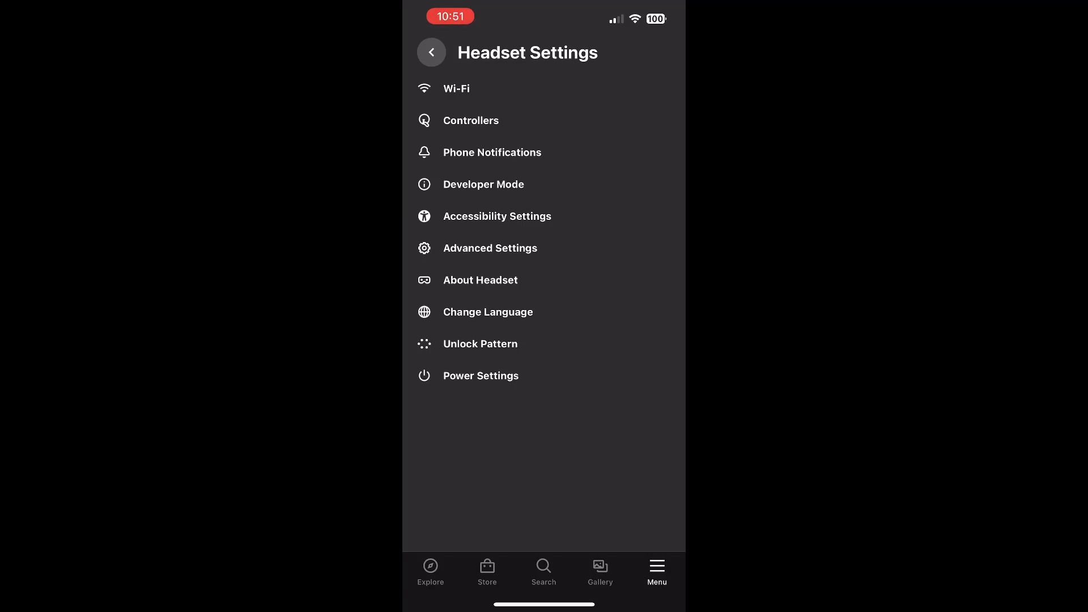
pyautogui.click(484, 185)
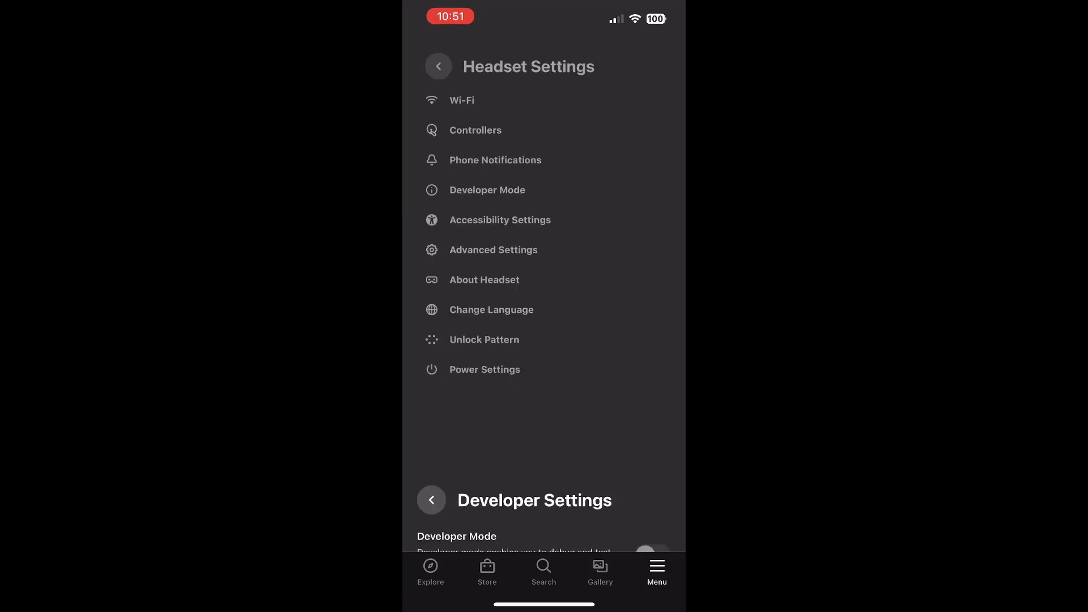
pyautogui.click(652, 107)
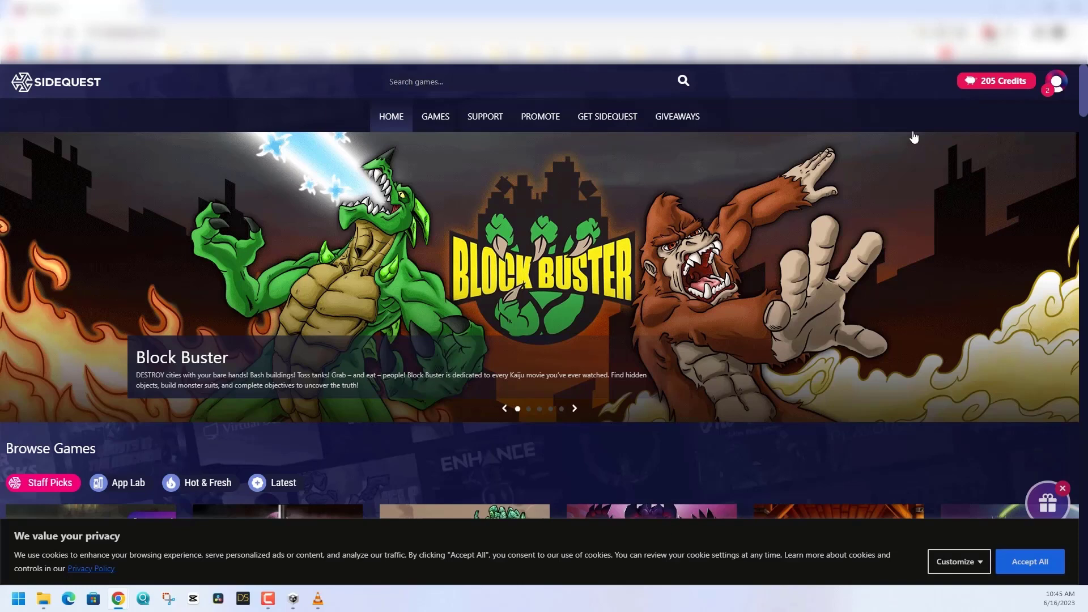
# Step: Close the SideQuest profile menu and dismiss the cookie consent notice
pyautogui.click(1056, 85)
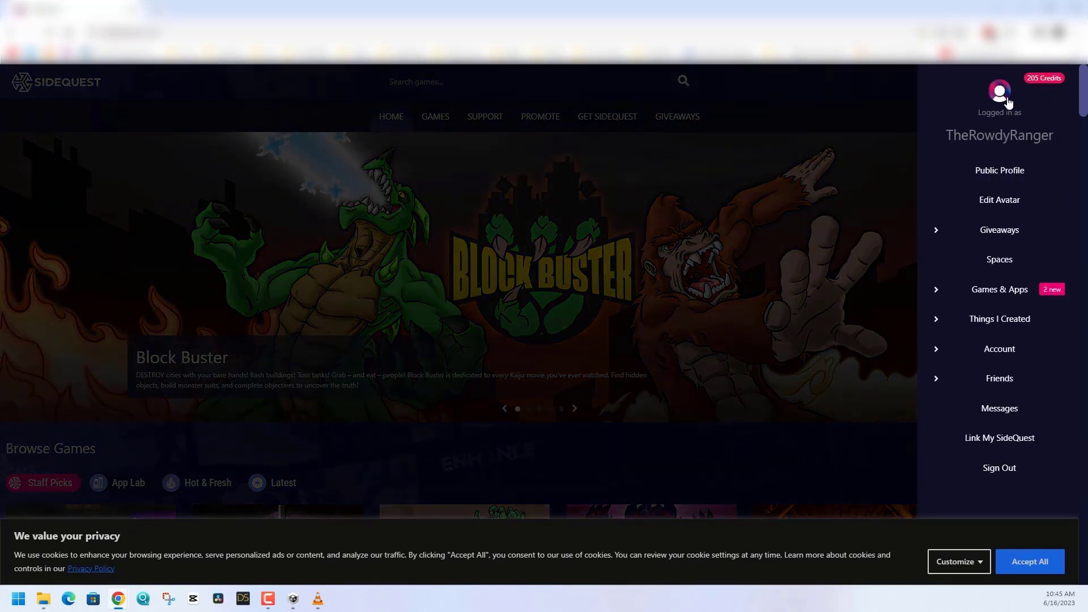
pyautogui.click(828, 96)
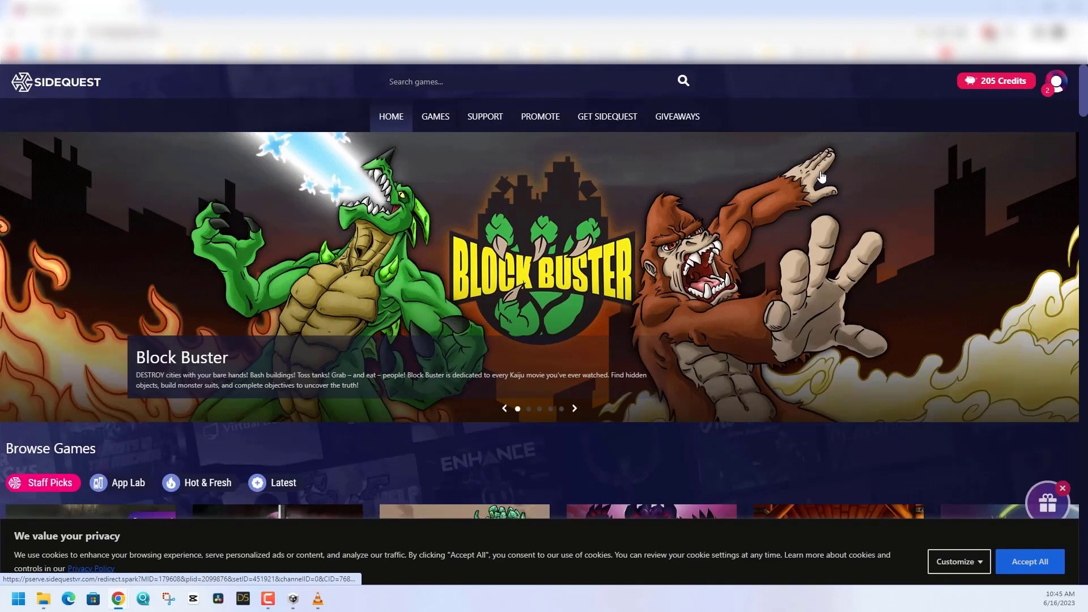
pyautogui.scroll(-3, 987, 499)
pyautogui.click(1030, 561)
pyautogui.scroll(3, 595, 251)
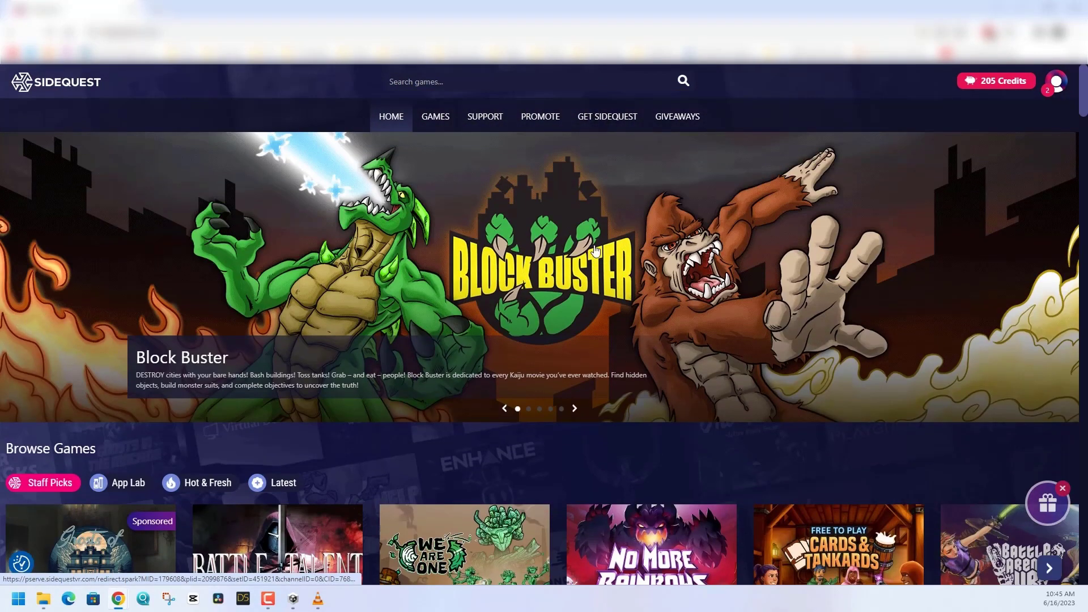
# Step: Download the Advanced Installer for Windows 10 x64 from the Get SideQuest page
pyautogui.click(602, 119)
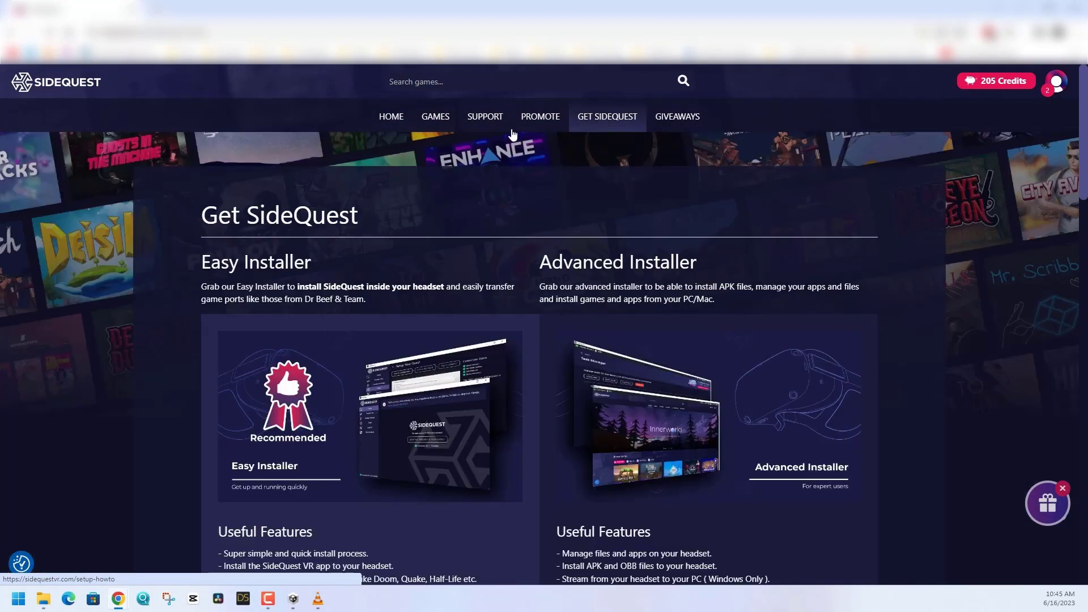
pyautogui.scroll(-3, 575, 281)
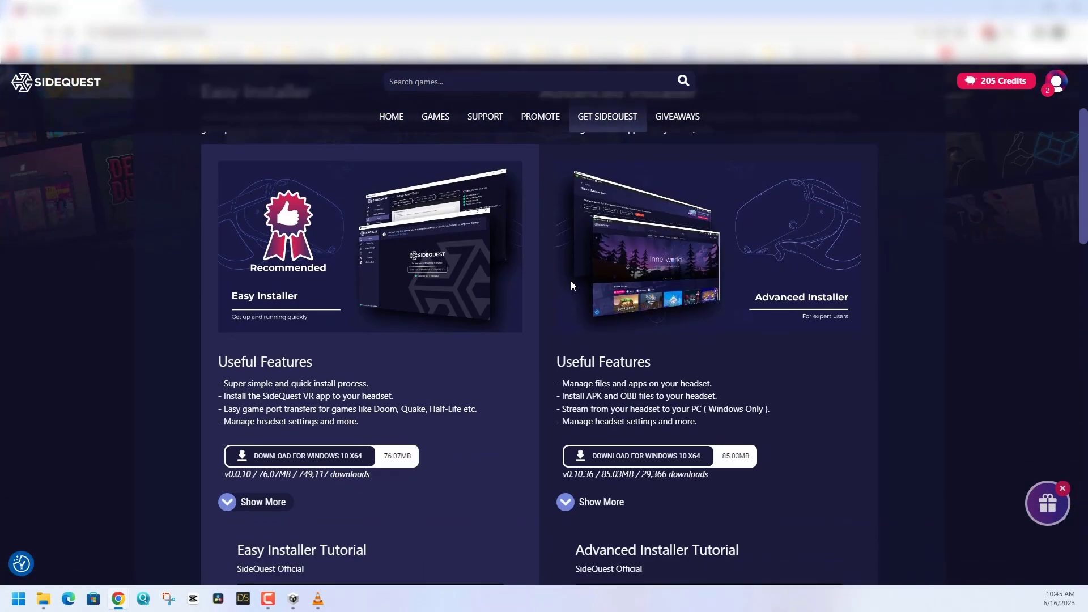
pyautogui.scroll(3, 655, 311)
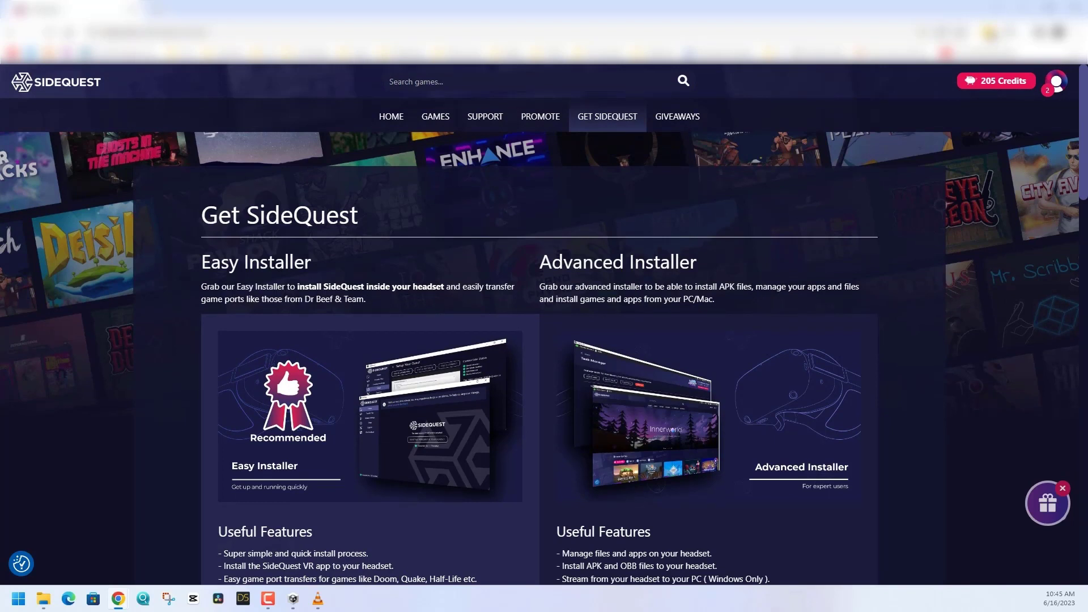
pyautogui.scroll(-2, 378, 451)
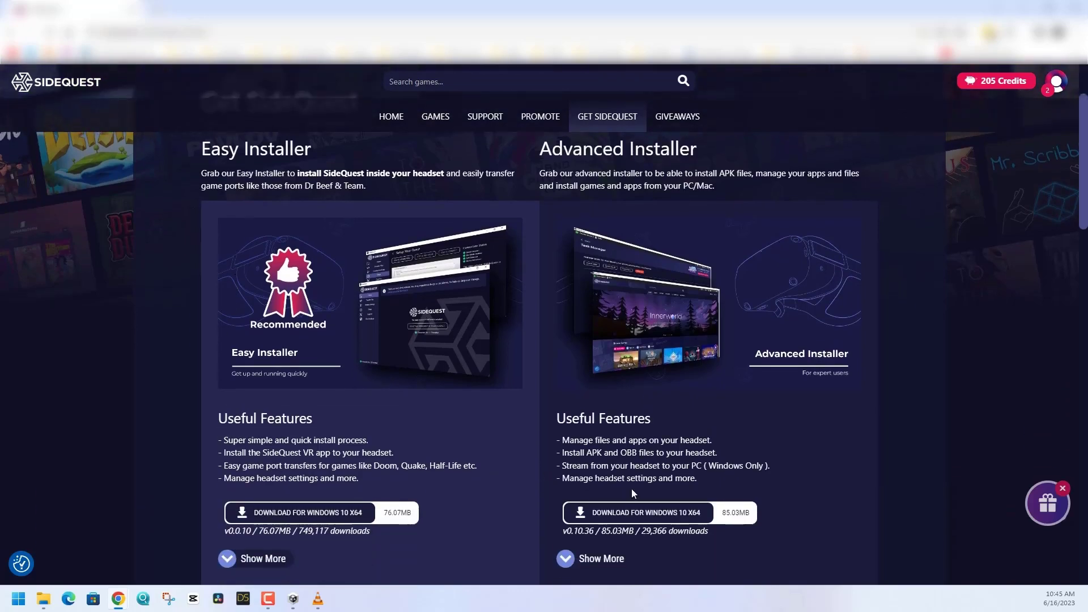
pyautogui.scroll(-2, 658, 408)
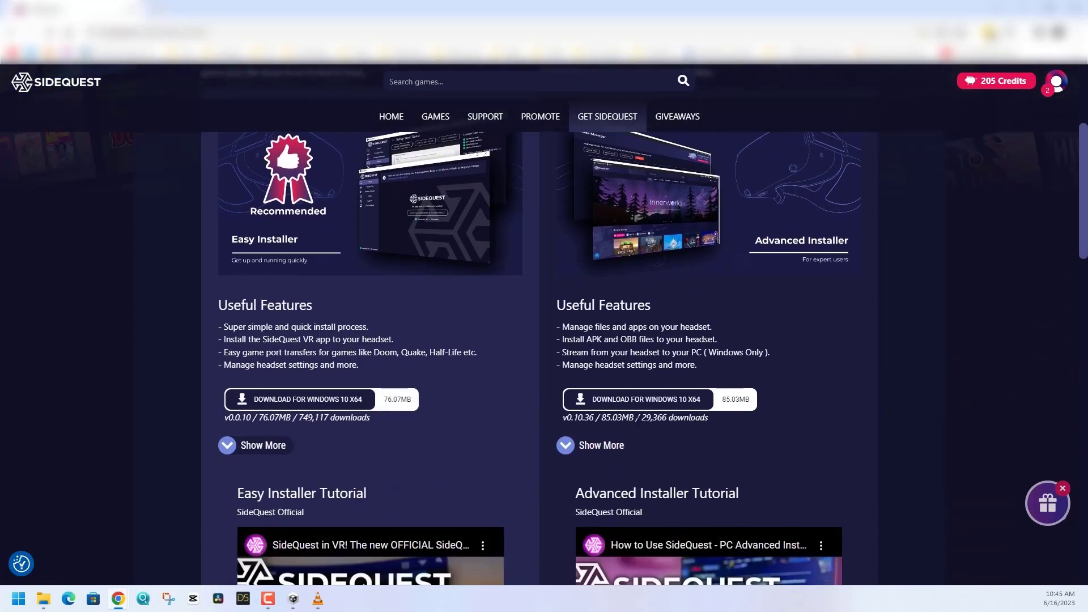
pyautogui.scroll(-3, 667, 510)
pyautogui.scroll(-3, 668, 514)
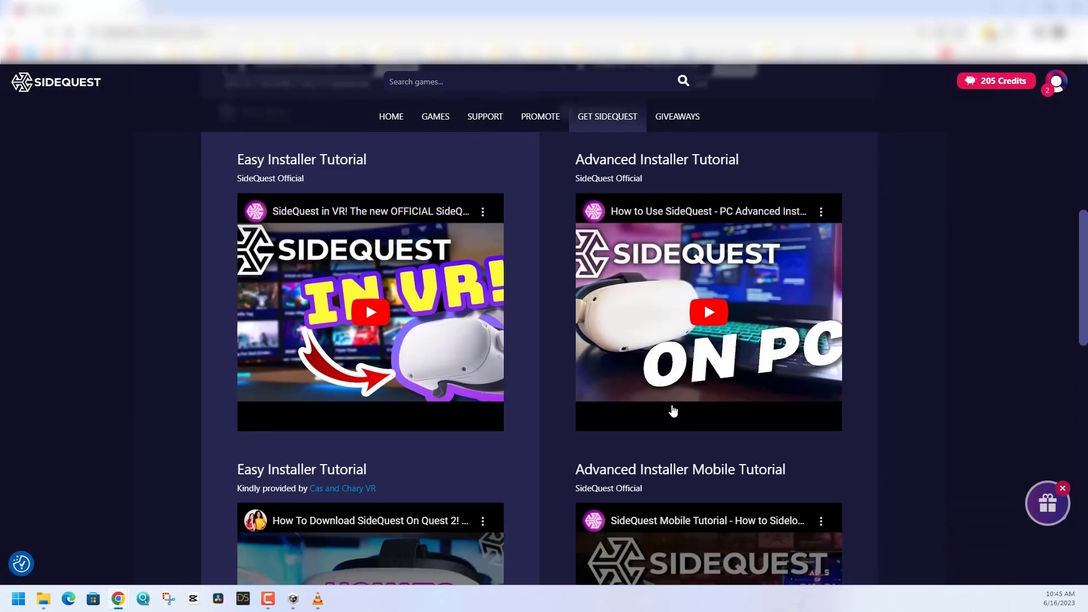
pyautogui.scroll(7, 705, 408)
pyautogui.click(647, 453)
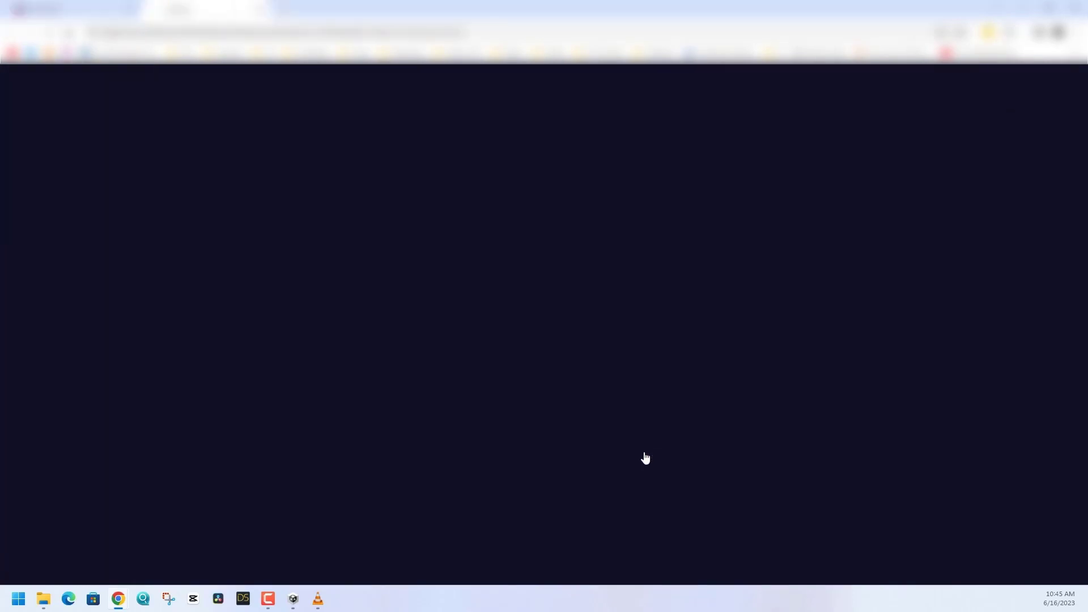
# Step: Save the downloaded SideQuest installer file
pyautogui.click(447, 287)
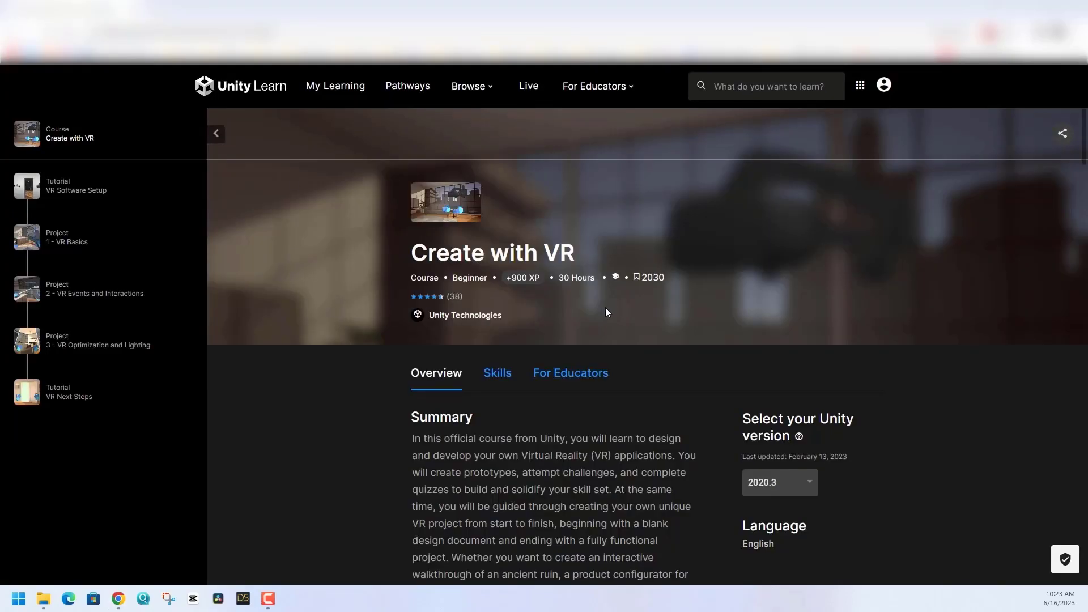
pyautogui.scroll(-3, 606, 307)
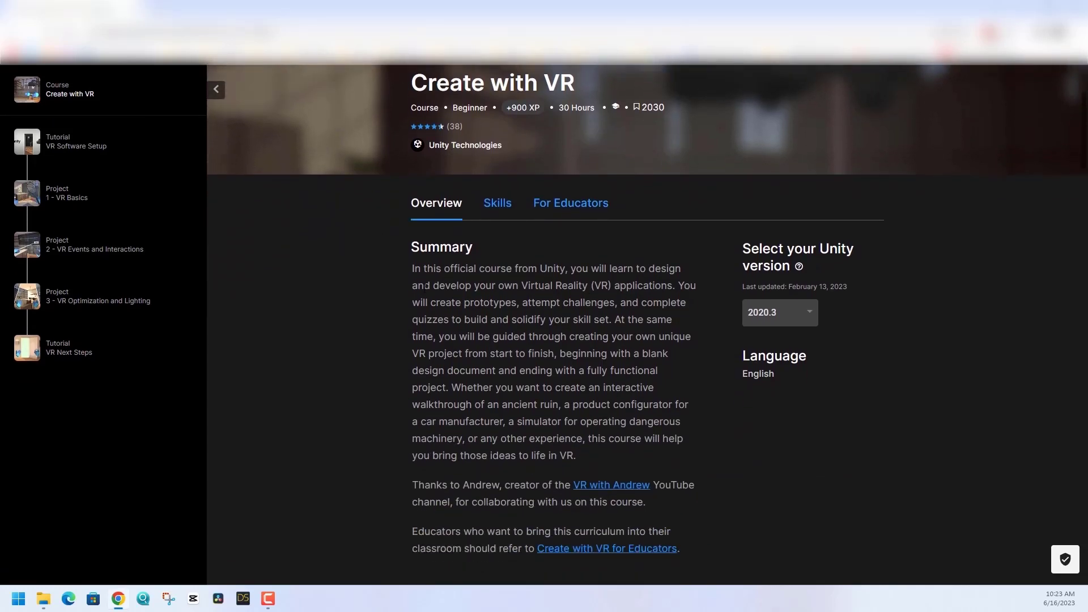
pyautogui.scroll(-1, 426, 285)
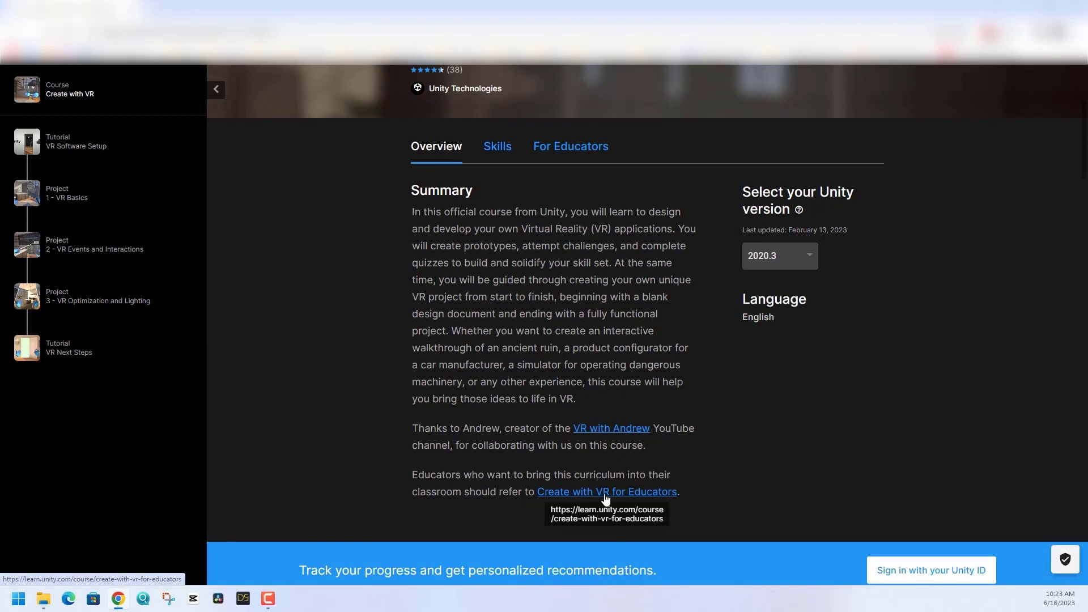
# Step: Show the Create with VR course's For Educators tab and scroll through its objectives and resources
pyautogui.click(542, 162)
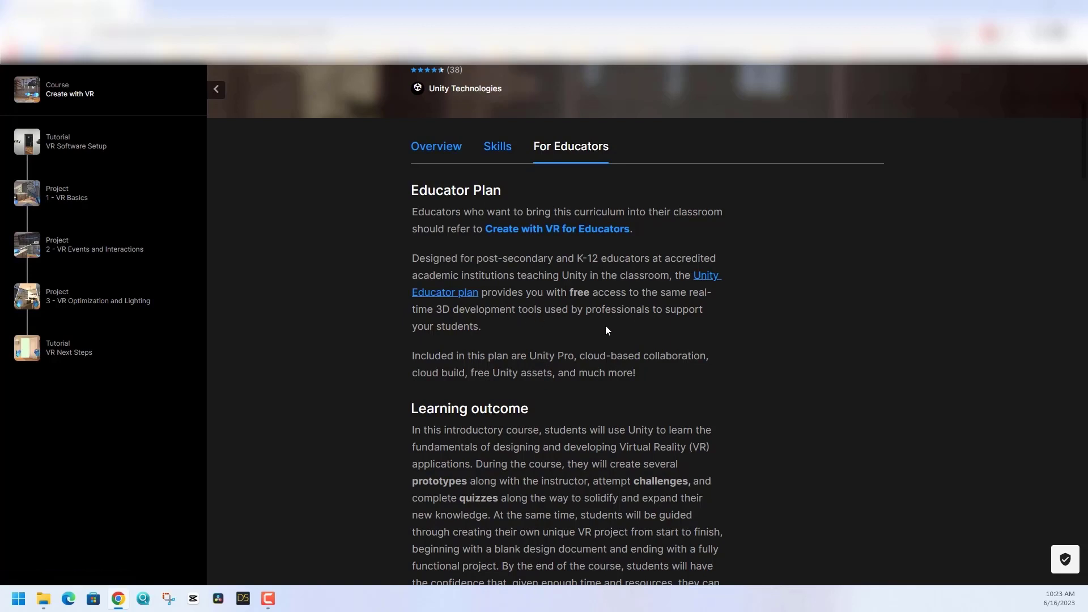
pyautogui.scroll(-5, 647, 383)
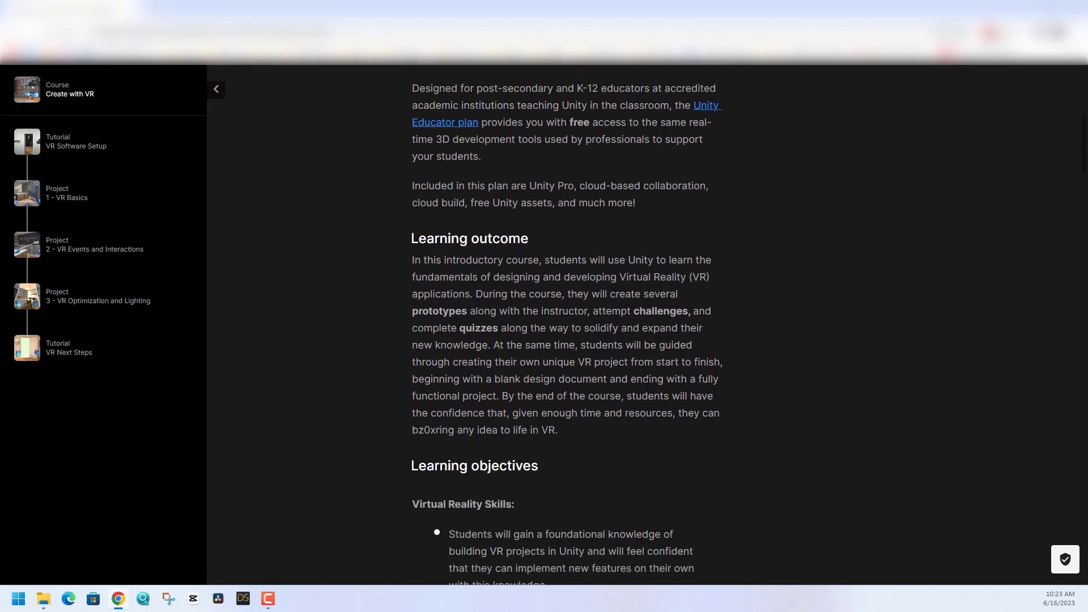
pyautogui.scroll(-3, 647, 383)
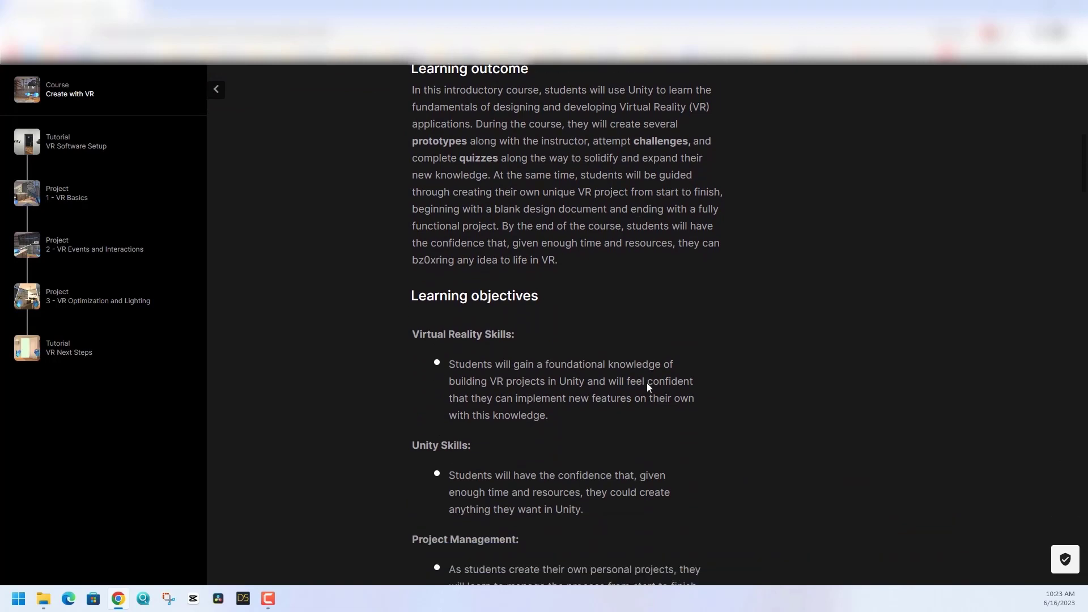
pyautogui.scroll(-2, 646, 382)
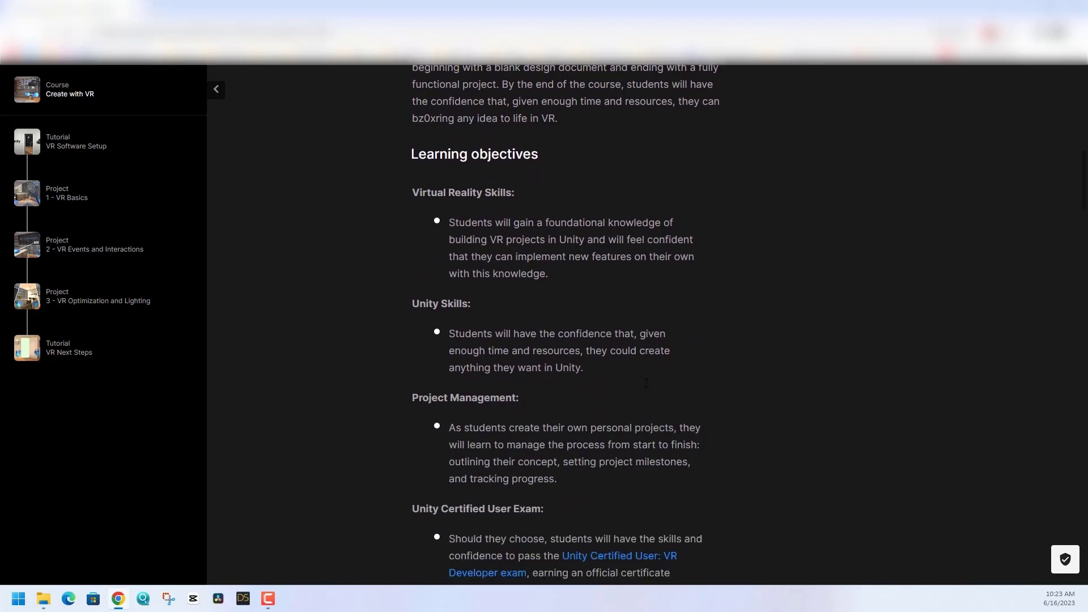
pyautogui.scroll(-1, 646, 387)
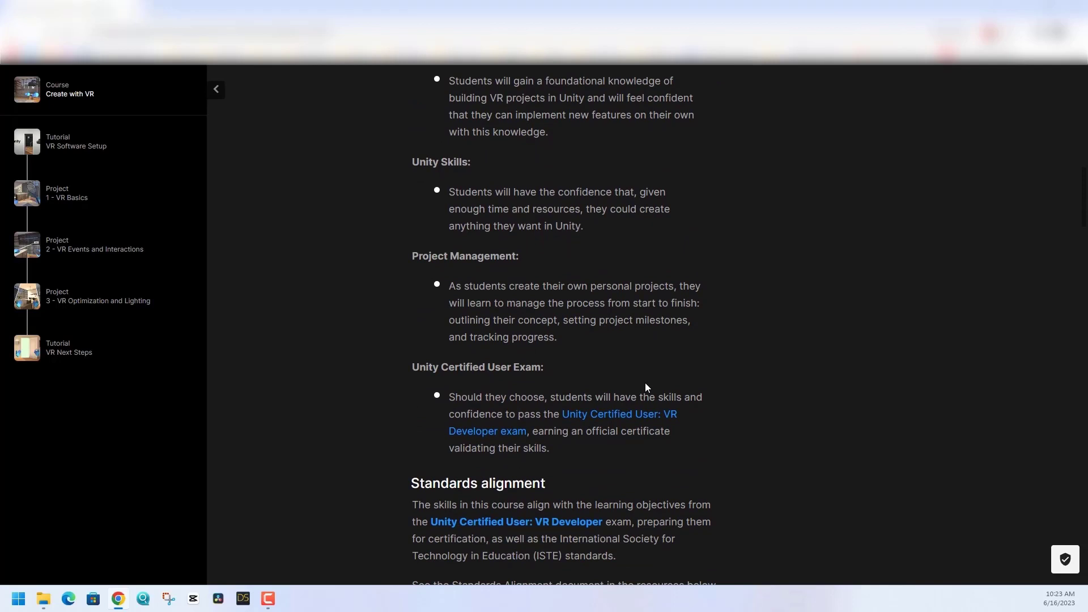
pyautogui.scroll(-1, 648, 387)
pyautogui.scroll(-1, 647, 387)
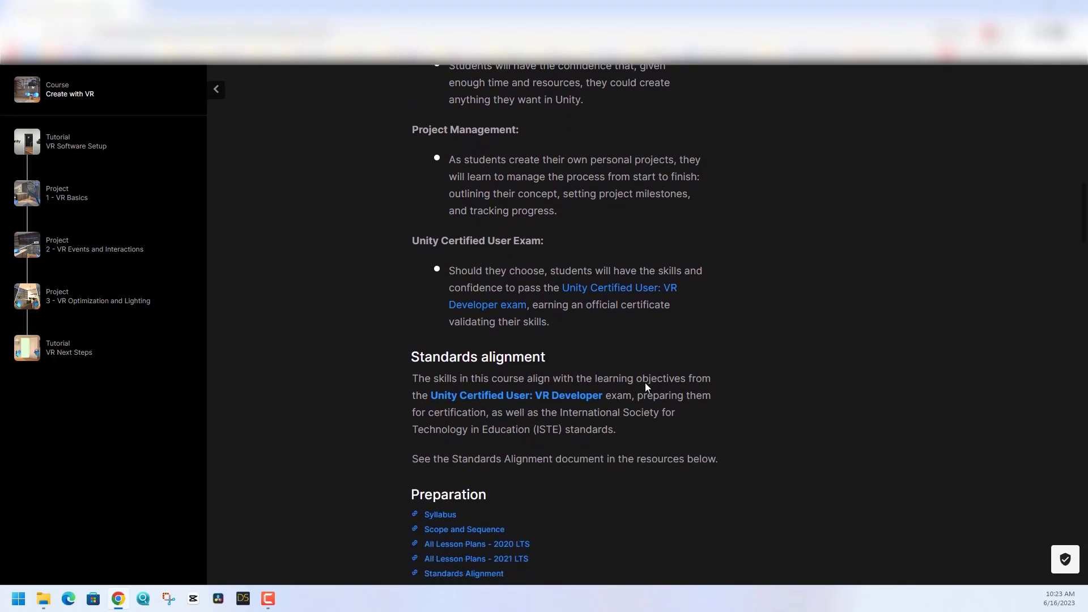
pyautogui.scroll(-4, 646, 386)
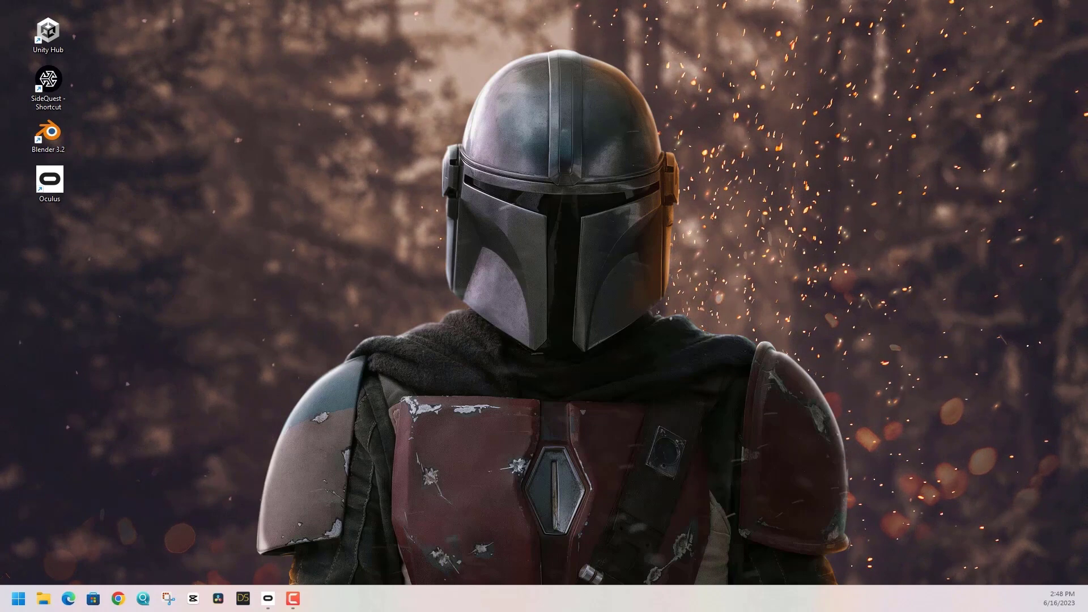
# Step: Reposition the Oculus app window and show the Devices page listing Quest 2 and Touch
pyautogui.moveTo(0, 121); pyautogui.dragTo(486, 55)
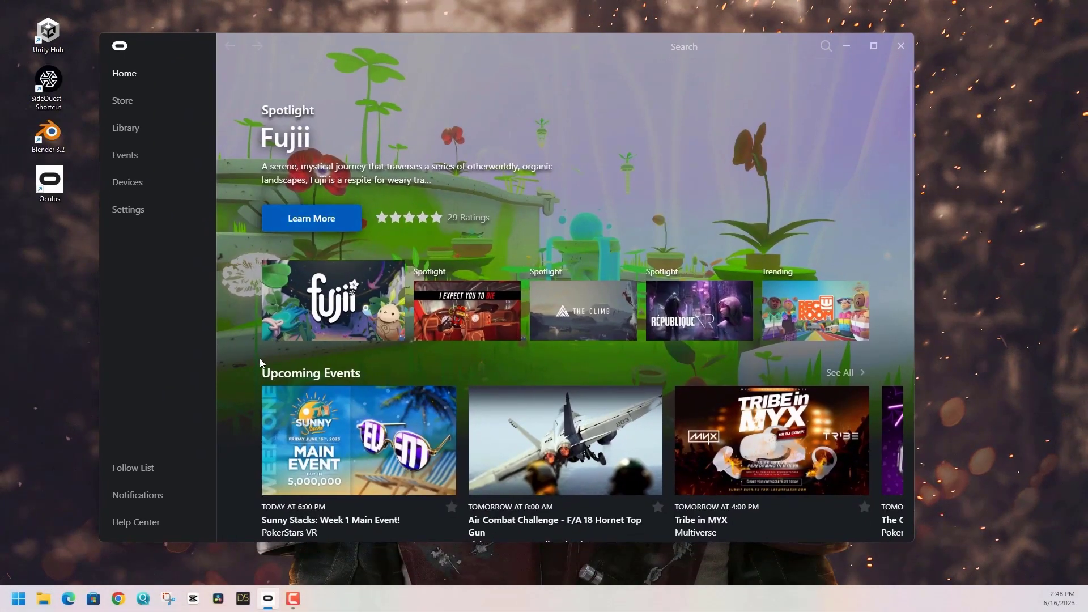
pyautogui.click(190, 186)
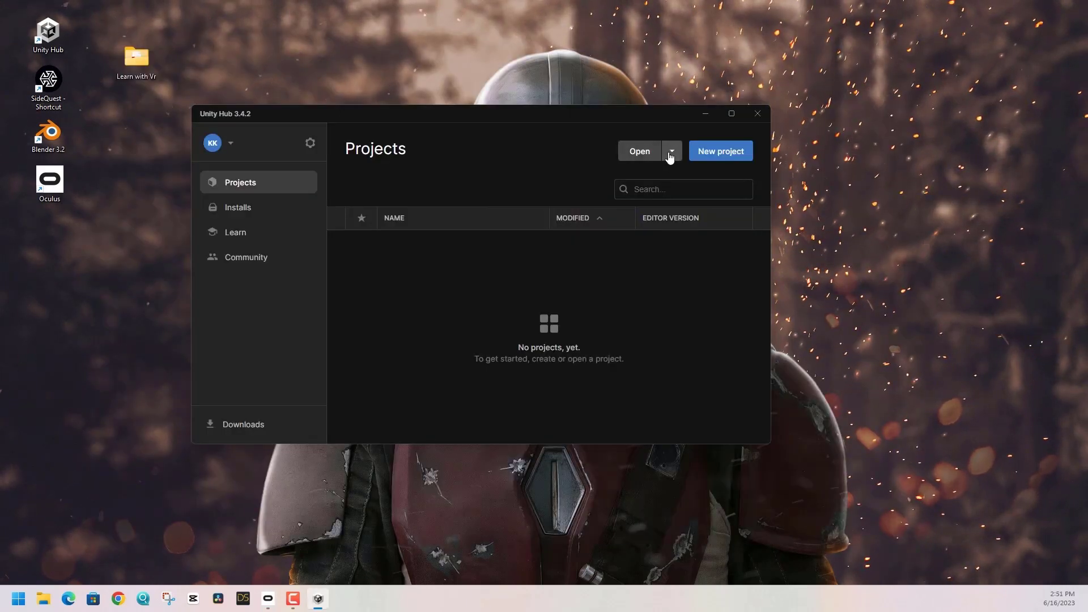
# Step: Try adding the Create-with-VR_2020LTS folder as a project, then dismiss the failed-to-open error
pyautogui.click(671, 153)
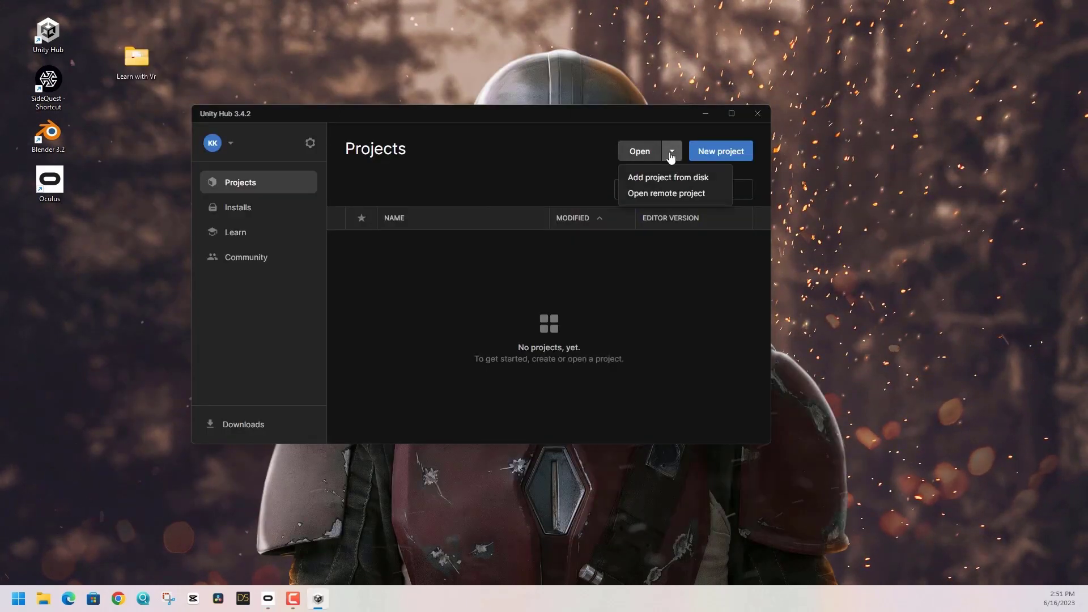
pyautogui.click(672, 177)
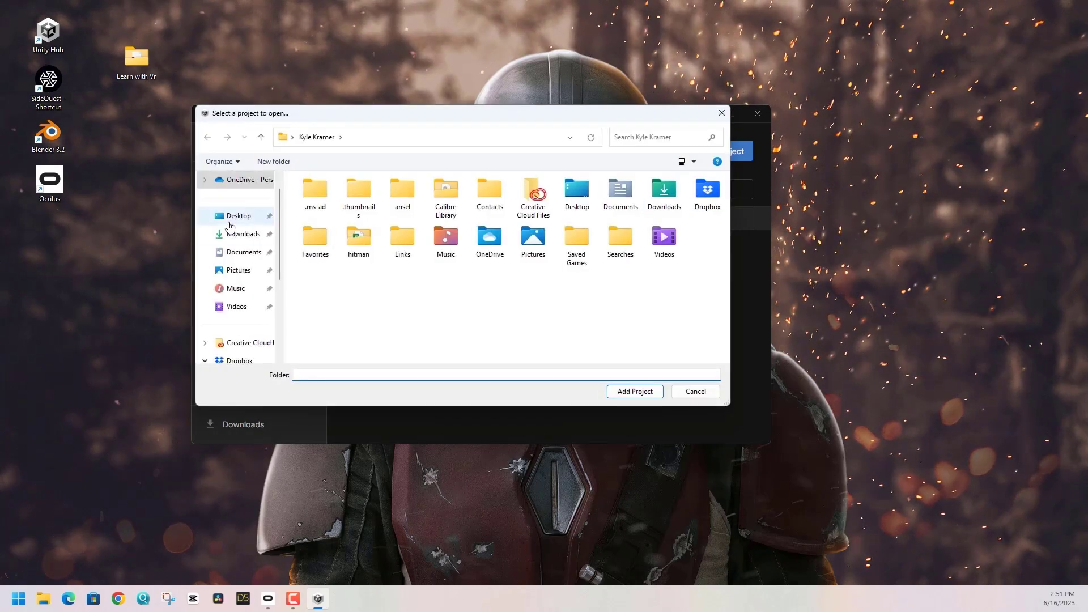
pyautogui.click(230, 218)
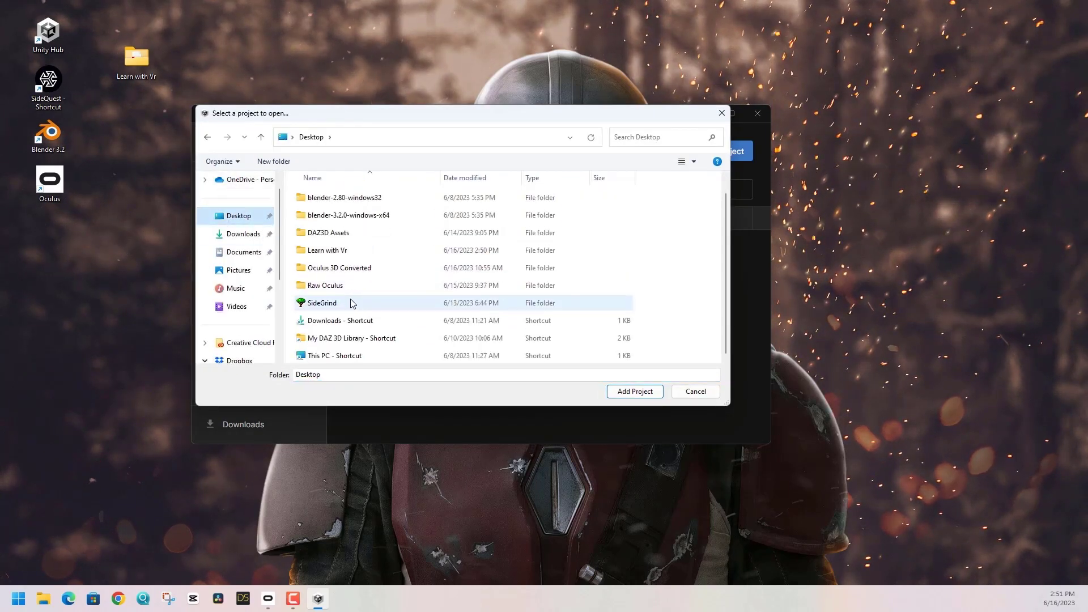
pyautogui.doubleClick(340, 267)
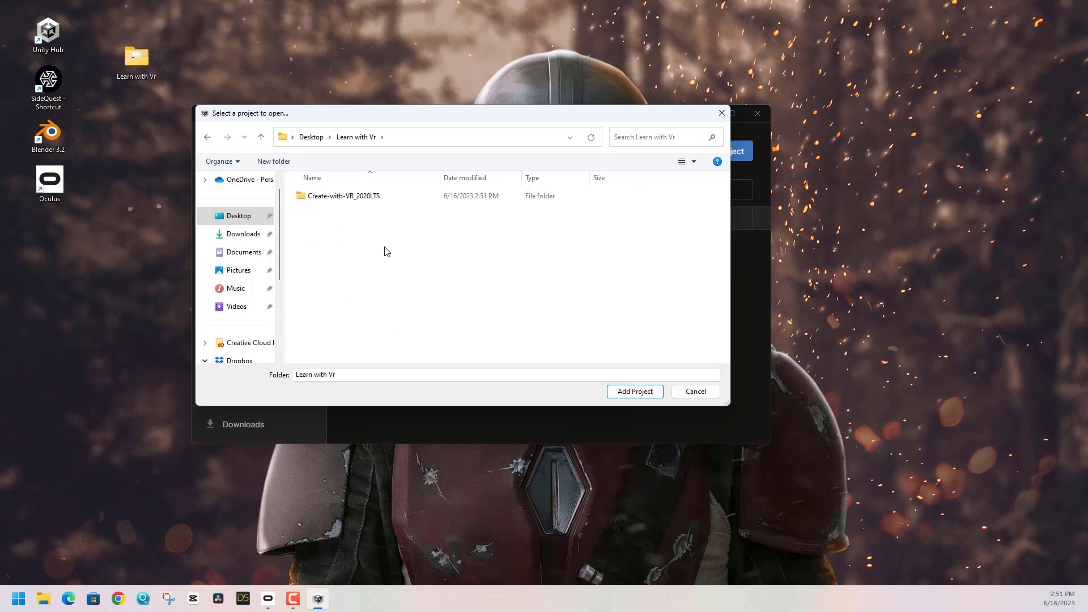
pyautogui.doubleClick(369, 198)
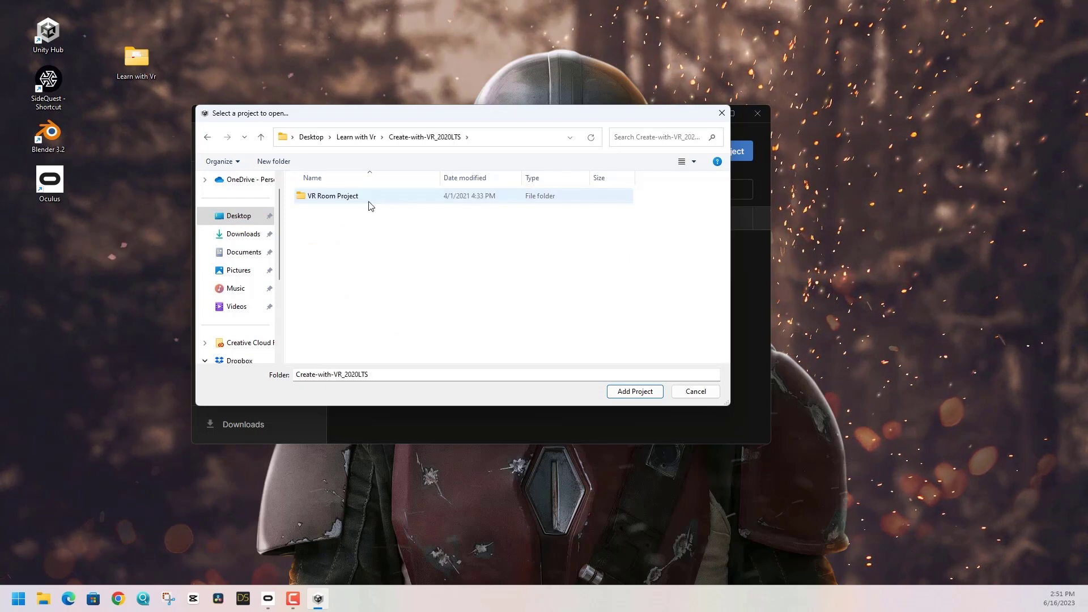
pyautogui.click(627, 392)
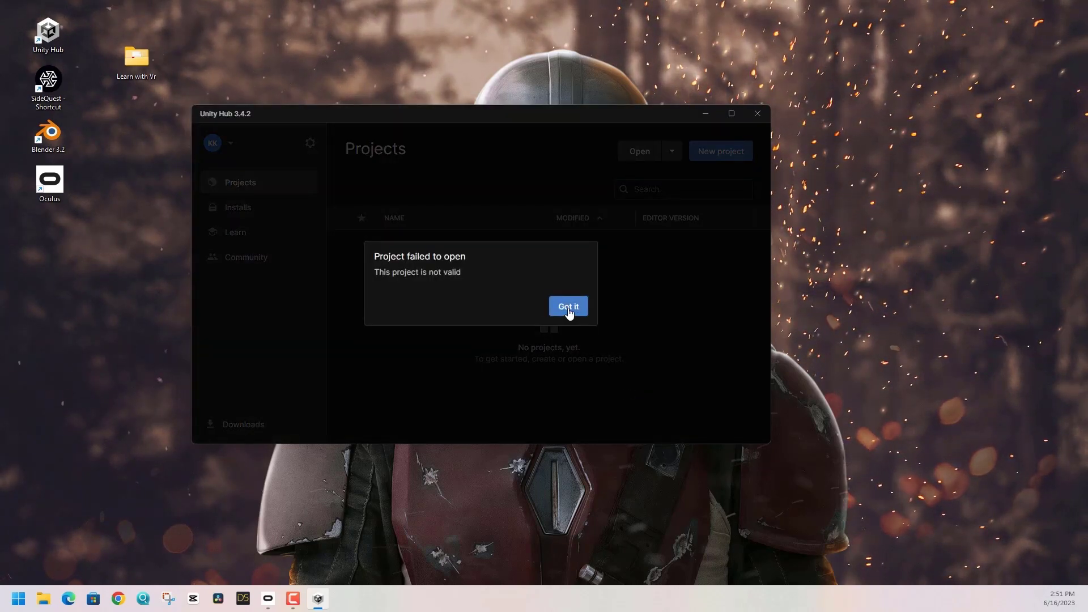
pyautogui.click(568, 307)
# Step: Add VR Room Project from Desktop > Learn with Vr > Create-with-VR_2020LTS to the projects list
pyautogui.click(672, 151)
pyautogui.click(654, 177)
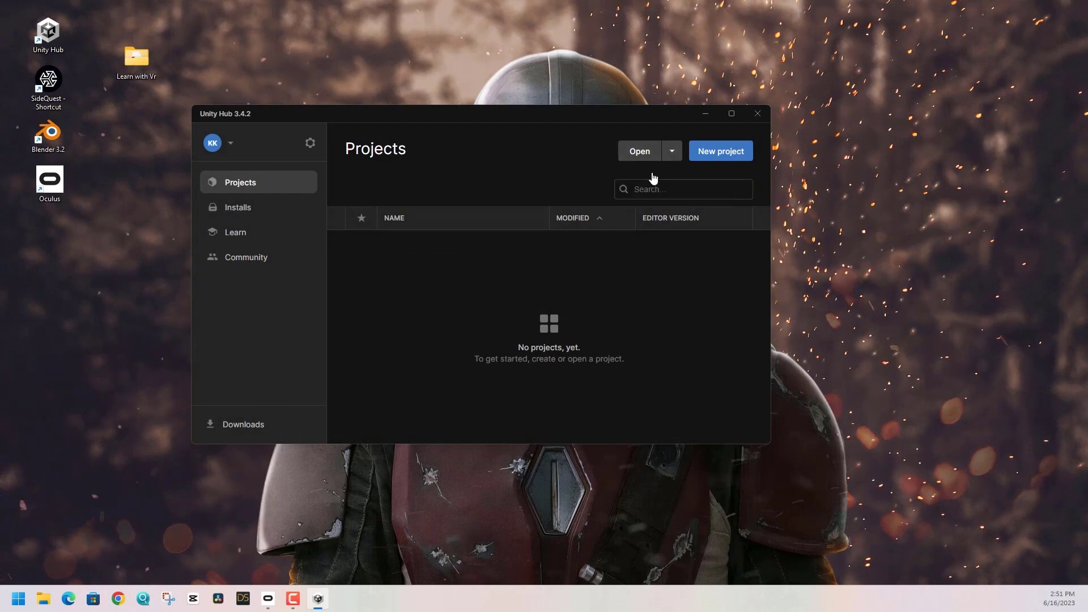
pyautogui.click(241, 218)
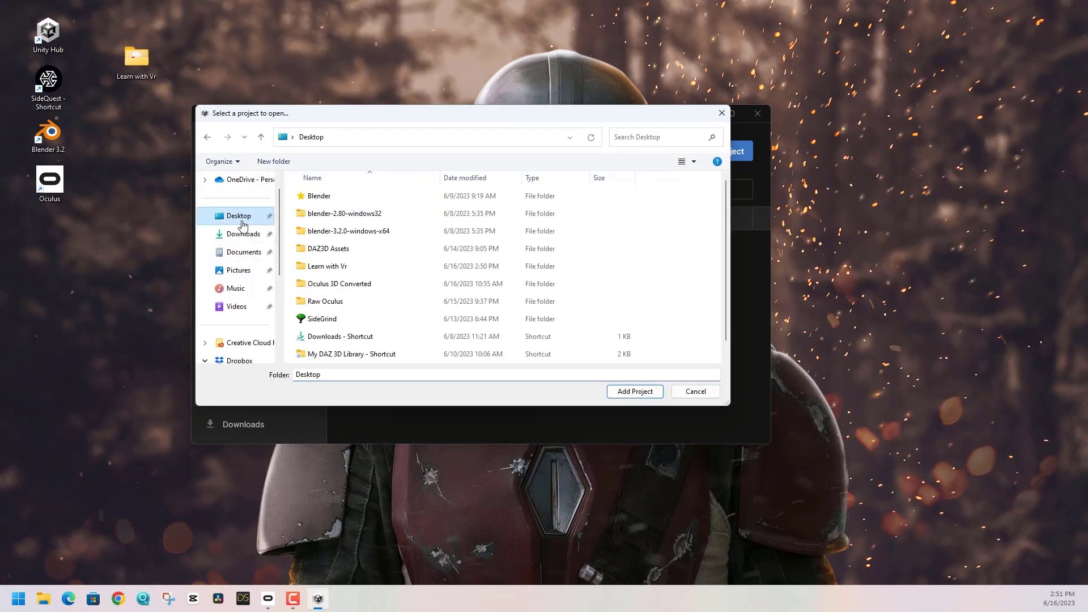
pyautogui.click(345, 249)
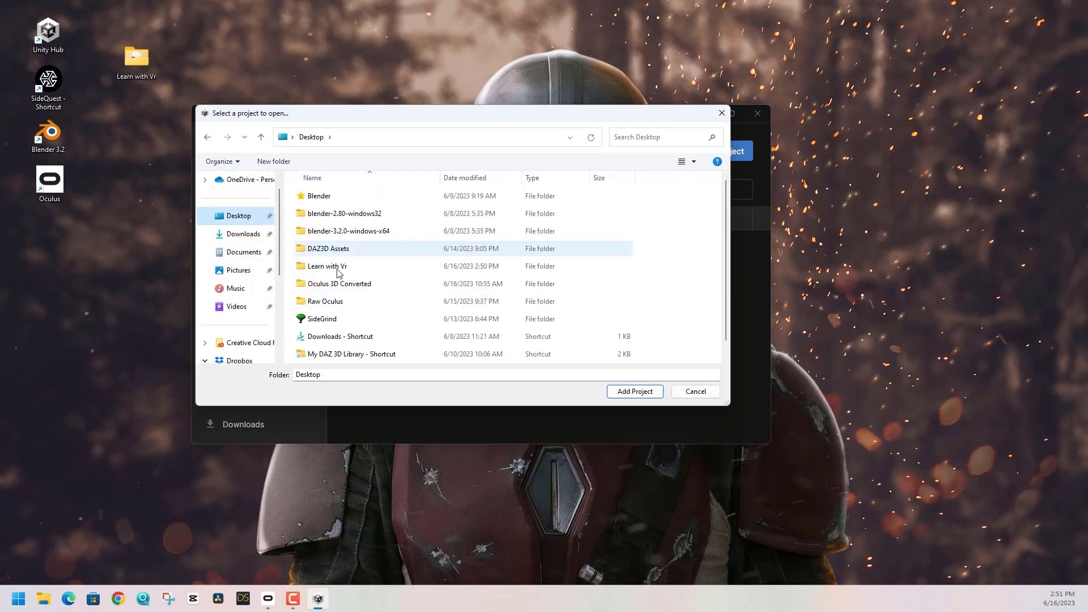
pyautogui.click(339, 268)
pyautogui.doubleClick(362, 268)
pyautogui.doubleClick(347, 198)
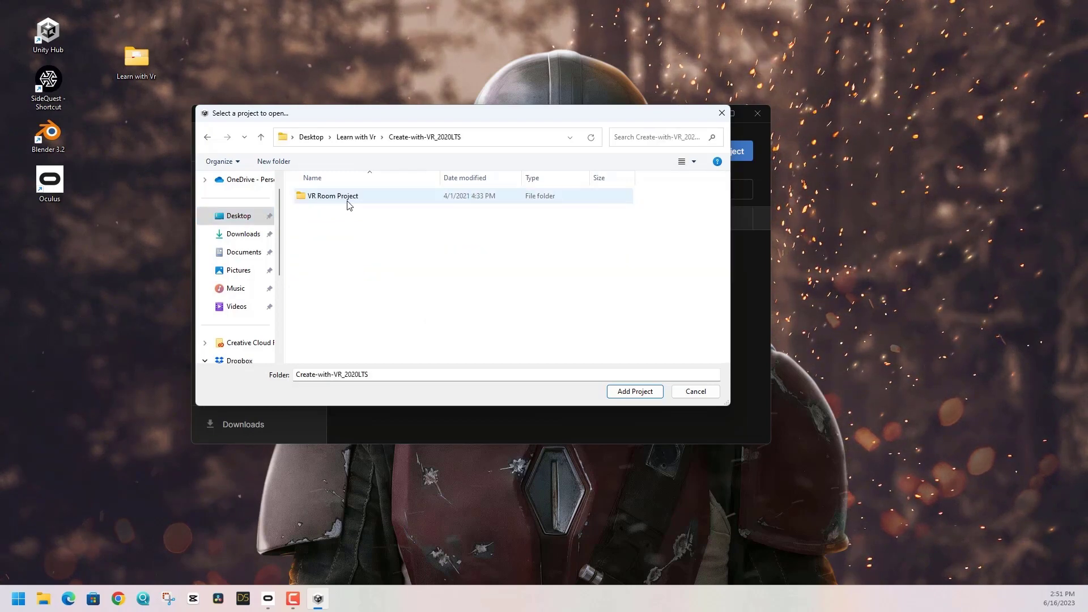
pyautogui.doubleClick(348, 198)
pyautogui.click(631, 392)
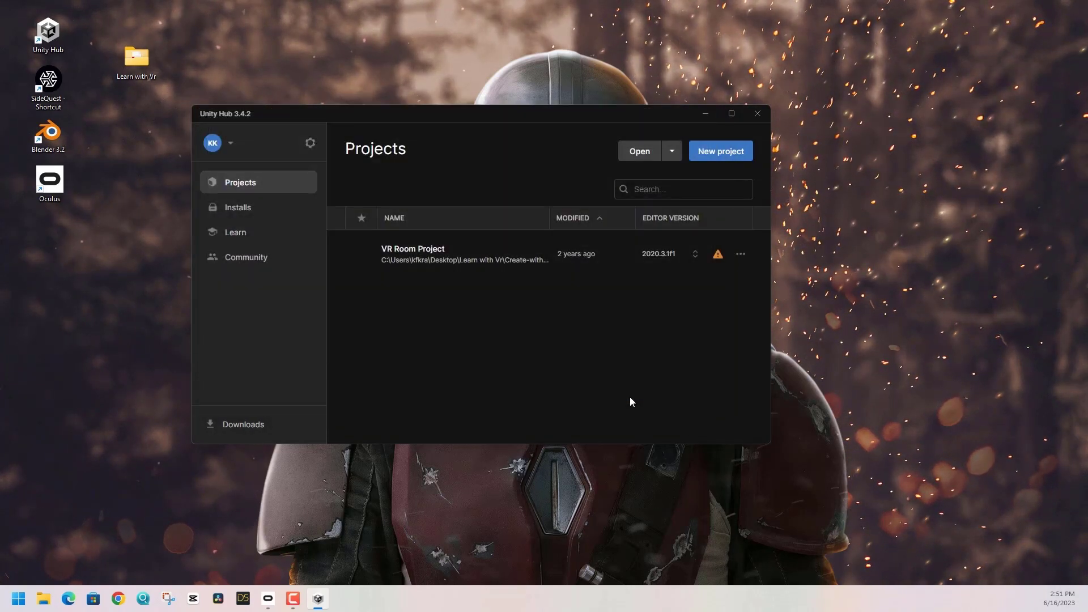
# Step: Choose to install editor 2020.3.1f1 with Android and Windows IL2CPP build support modules
pyautogui.click(718, 261)
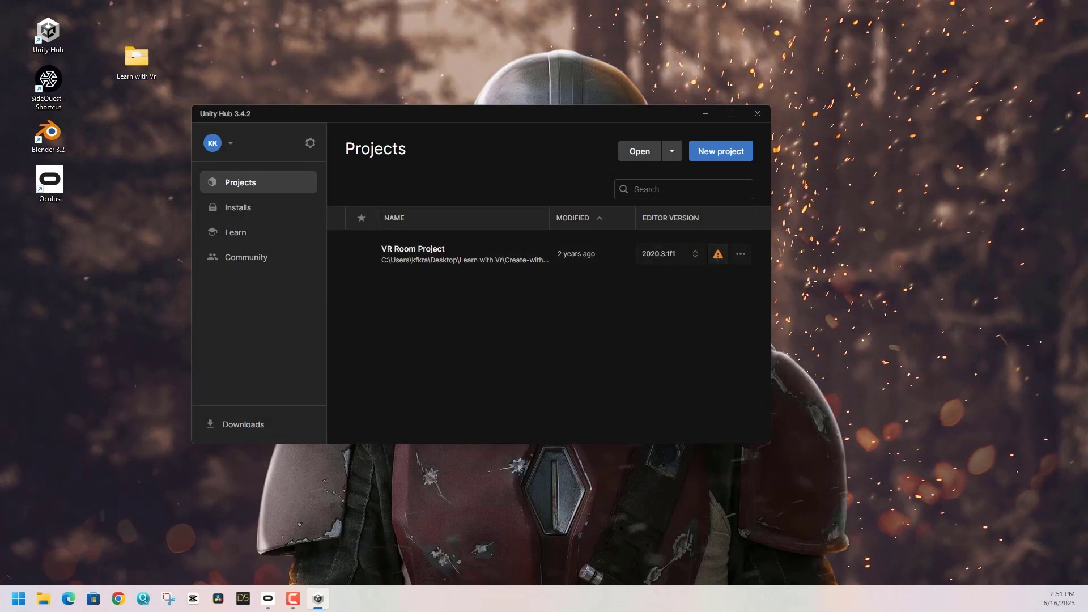
pyautogui.click(718, 255)
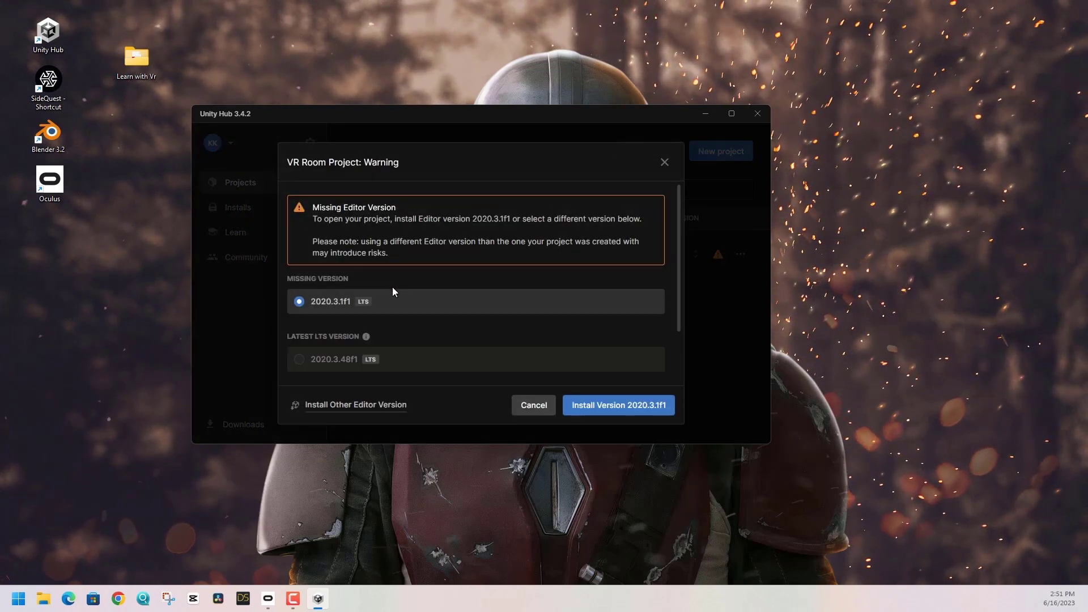
pyautogui.scroll(-2, 391, 290)
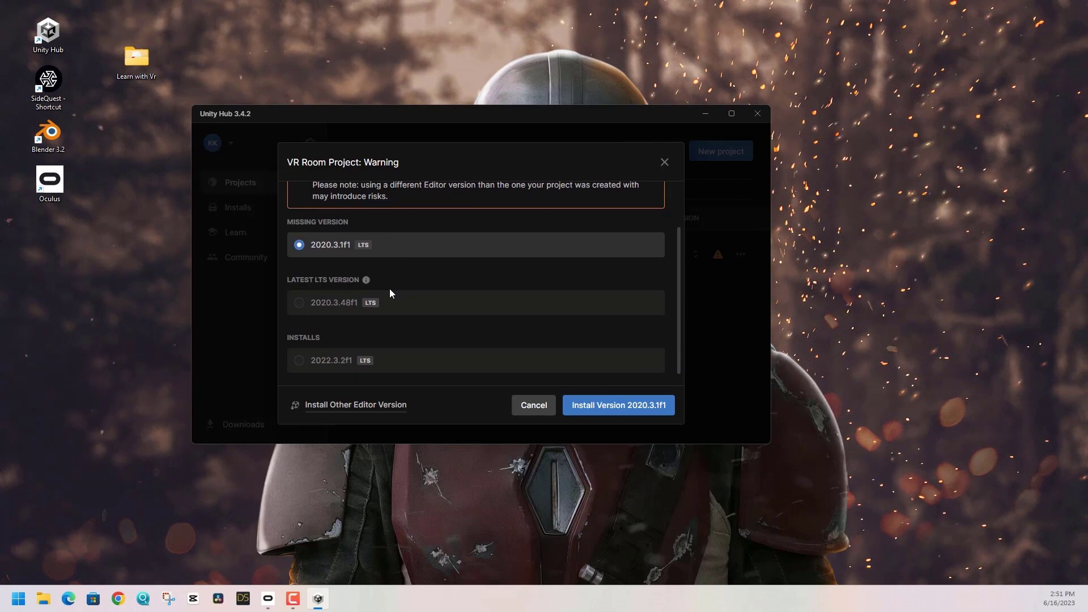
pyautogui.click(639, 411)
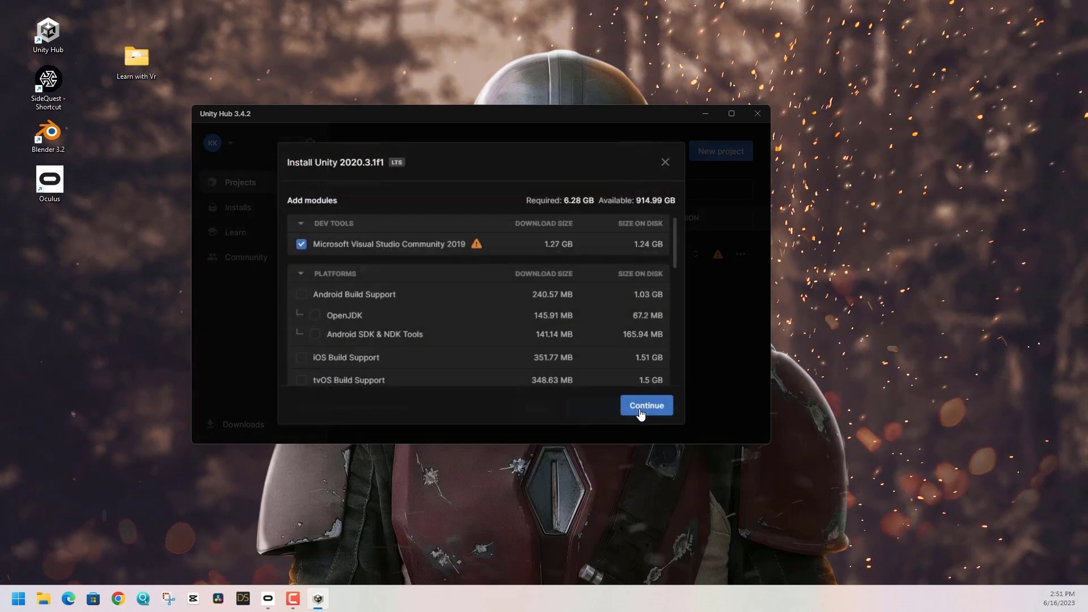
pyautogui.click(296, 294)
pyautogui.scroll(-4, 303, 306)
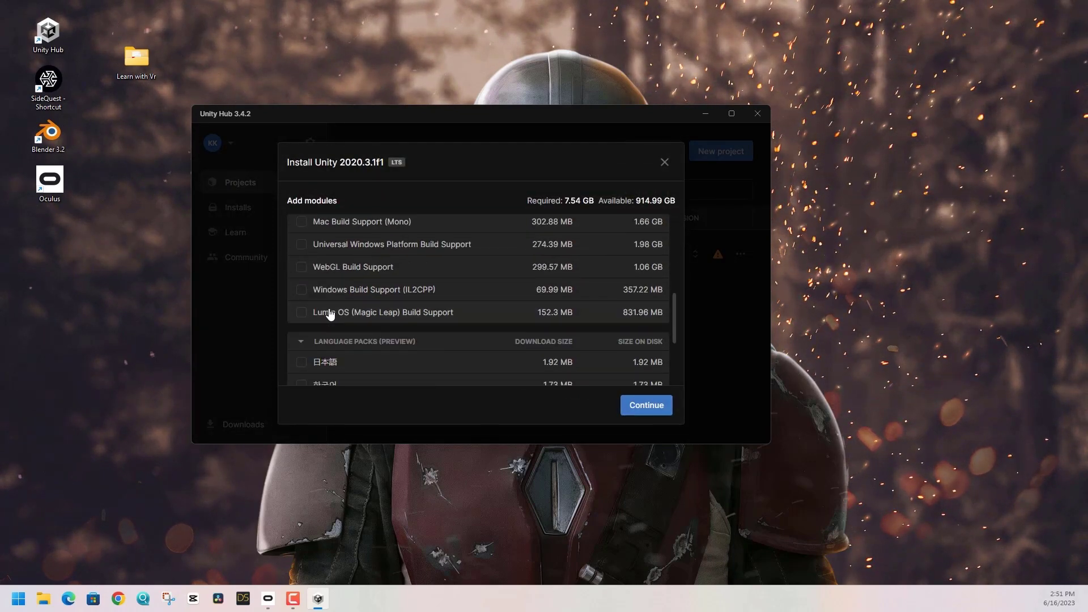
pyautogui.click(302, 290)
pyautogui.scroll(3, 306, 301)
pyautogui.scroll(-3, 306, 301)
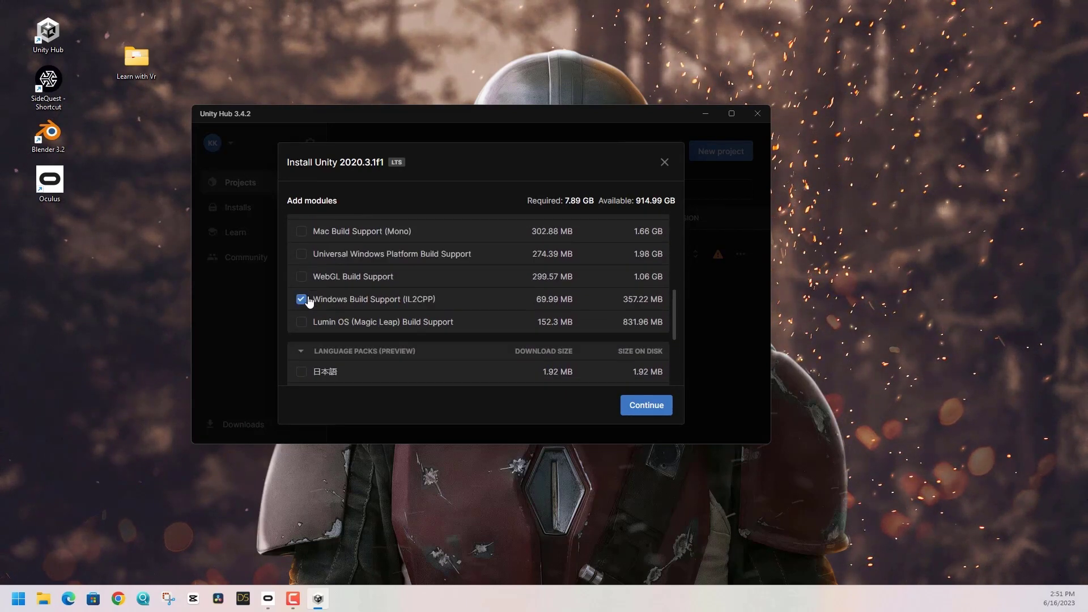
pyautogui.scroll(-5, 306, 294)
# Step: Accept the Visual Studio and Android SDK/NDK license terms and begin the install
pyautogui.click(652, 407)
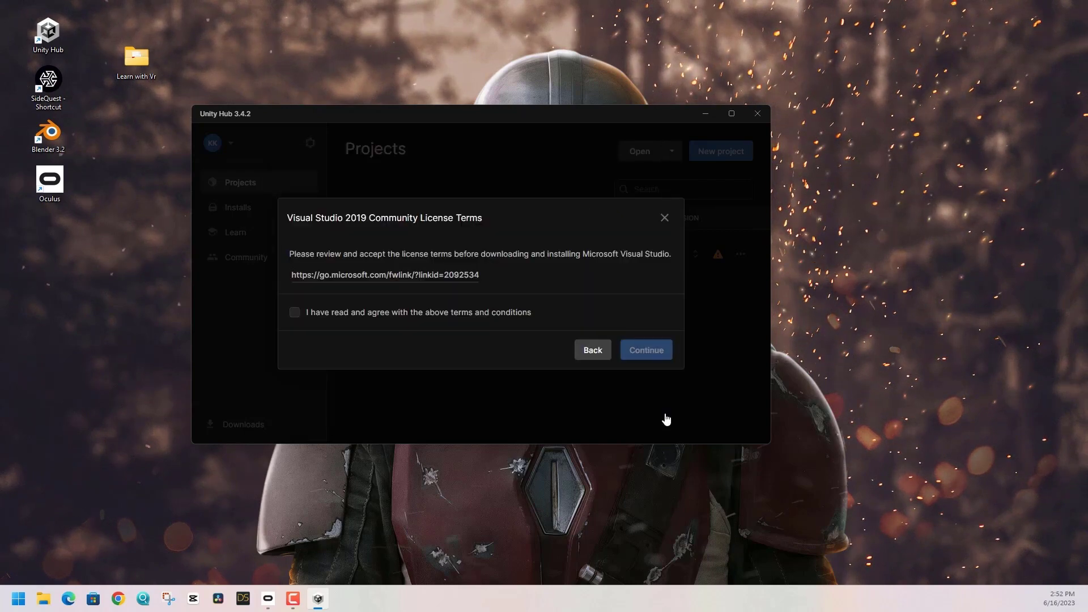
pyautogui.click(295, 312)
pyautogui.click(646, 350)
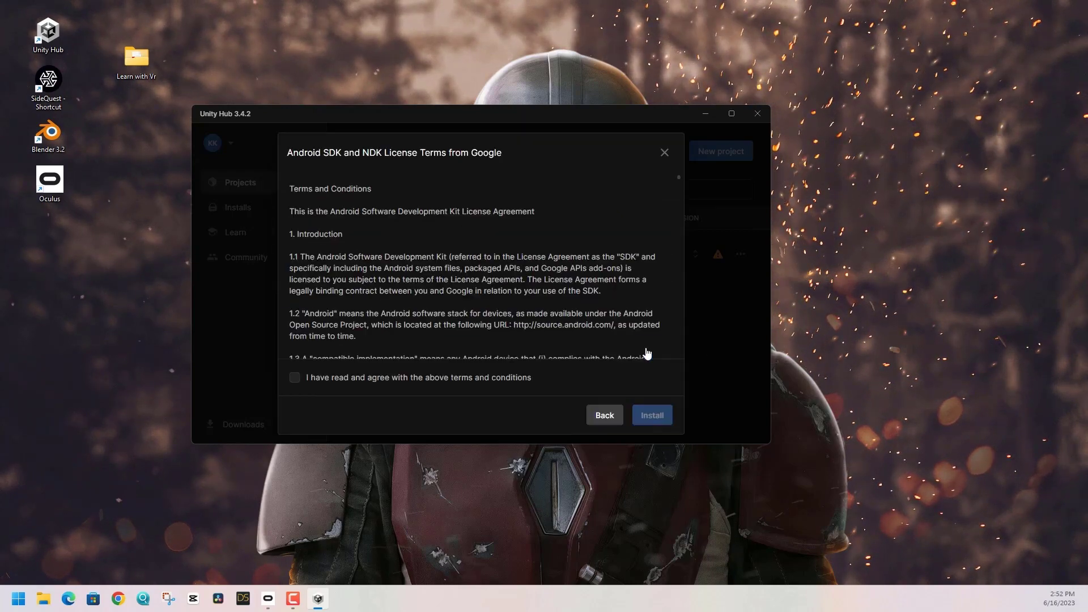
pyautogui.click(461, 383)
pyautogui.click(653, 415)
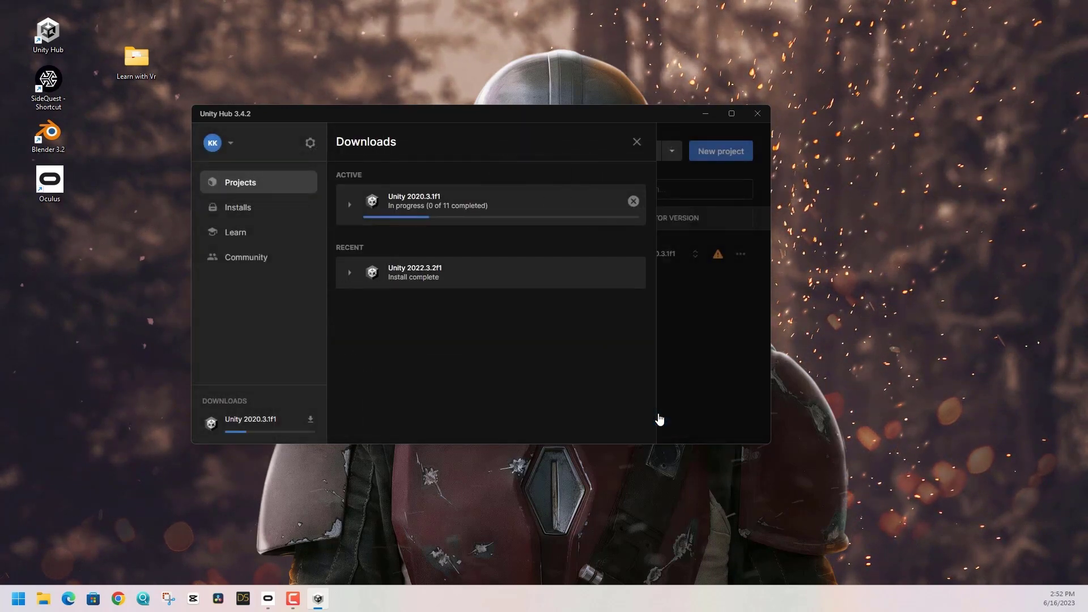
# Step: Close the downloads panel and look around the empty Scene view with arrow keys
pyautogui.click(706, 356)
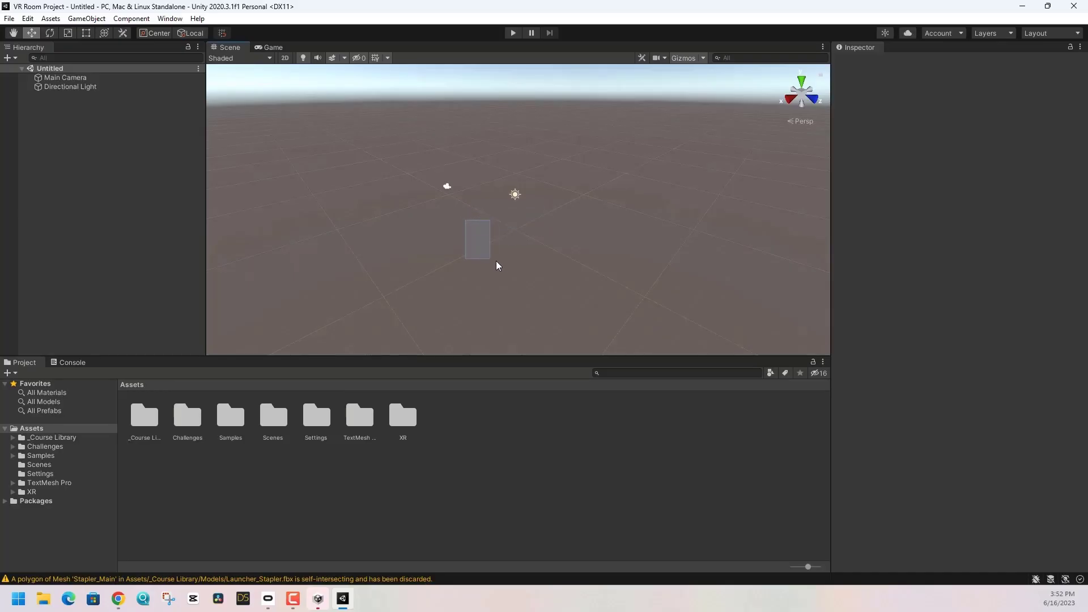
pyautogui.moveTo(496, 261); pyautogui.dragTo(492, 256)
pyautogui.moveTo(429, 225)
pyautogui.mouseDown(button='right')
pyautogui.moveTo(507, 212)
pyautogui.moveTo(411, 192)
pyautogui.moveTo(454, 247)
pyautogui.moveTo(435, 226)
pyautogui.mouseUp(button='right')
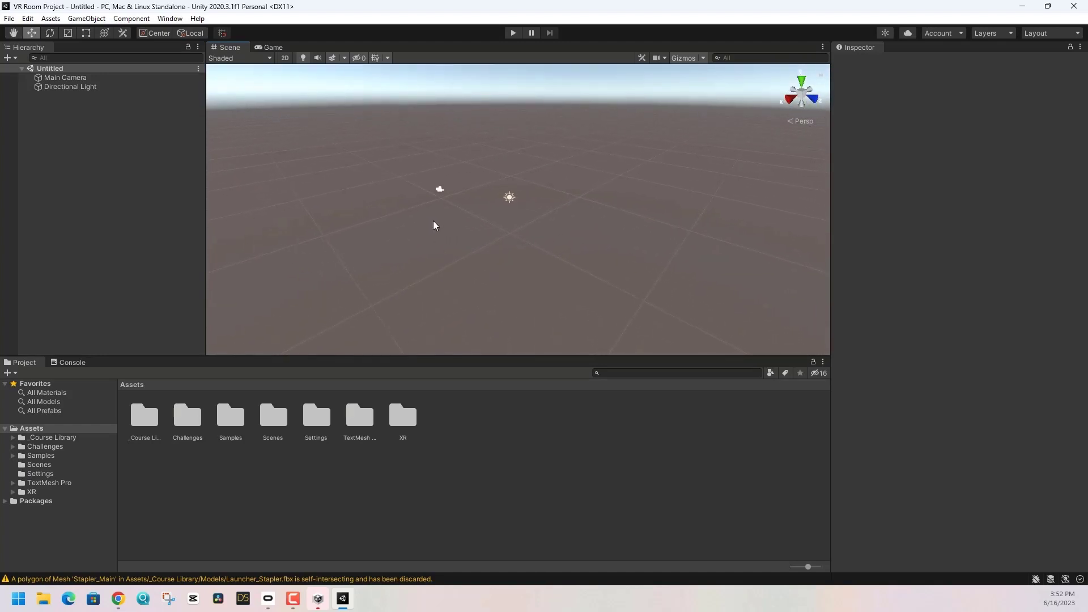
pyautogui.press('Up')
pyautogui.press('Down')
pyautogui.press('Left')
pyautogui.press('Right')
pyautogui.press('Left')
pyautogui.press('Left')
pyautogui.press('Right')
# Step: Expand and collapse the Packages folder, then skip the new editor version in Update Check
pyautogui.click(5, 501)
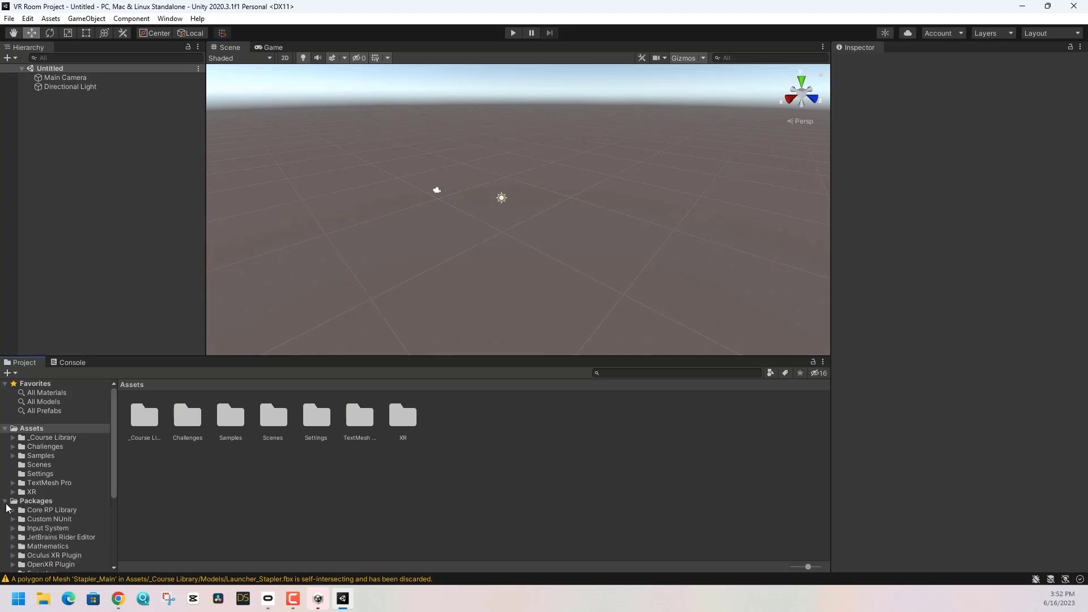
pyautogui.click(5, 502)
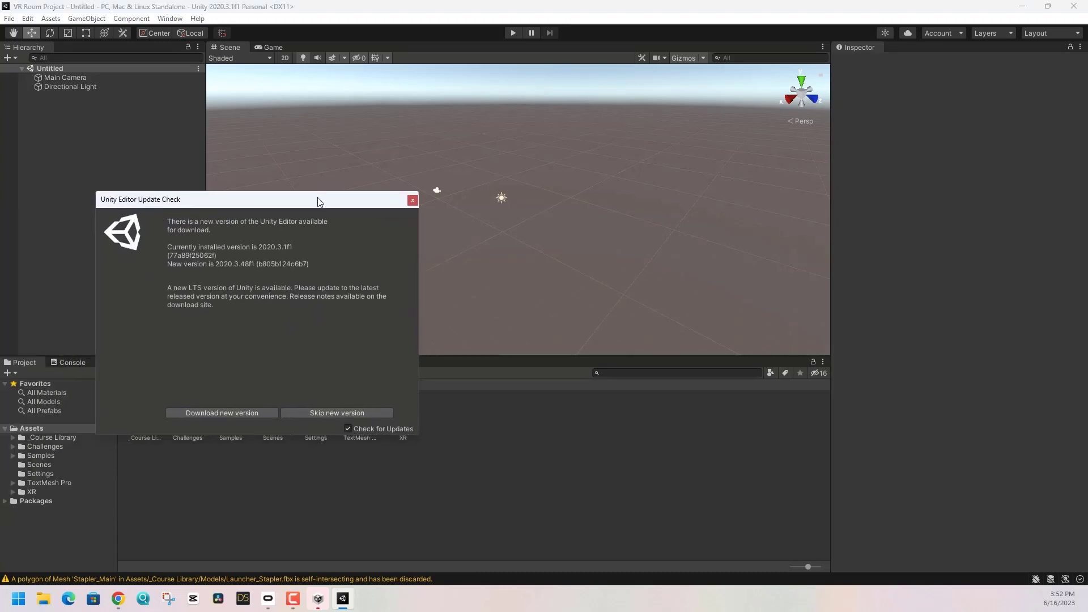
pyautogui.click(358, 409)
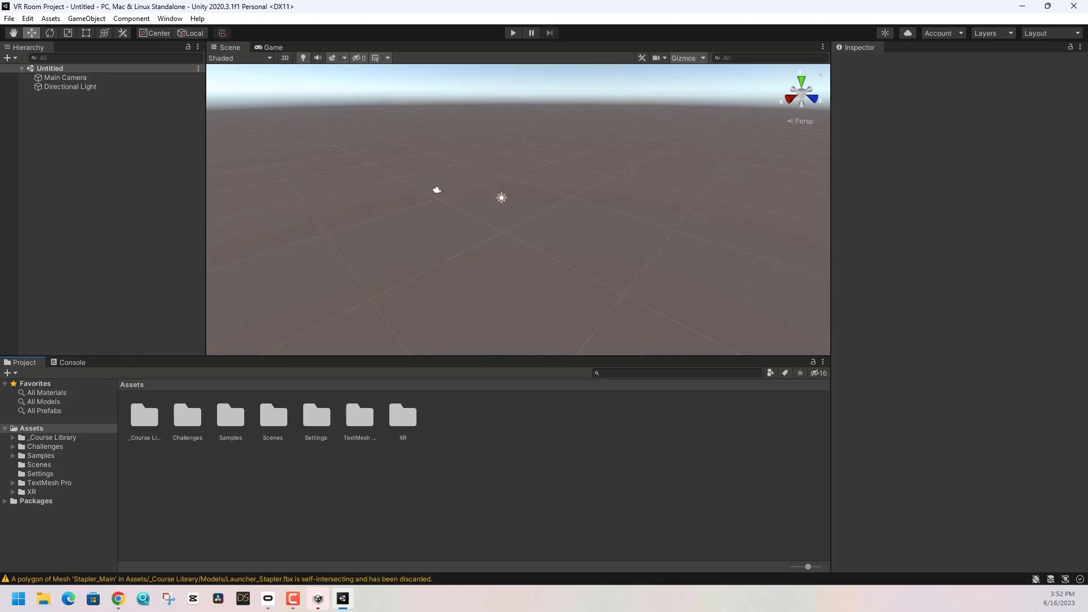
pyautogui.hotkey('alt', 'Tab')
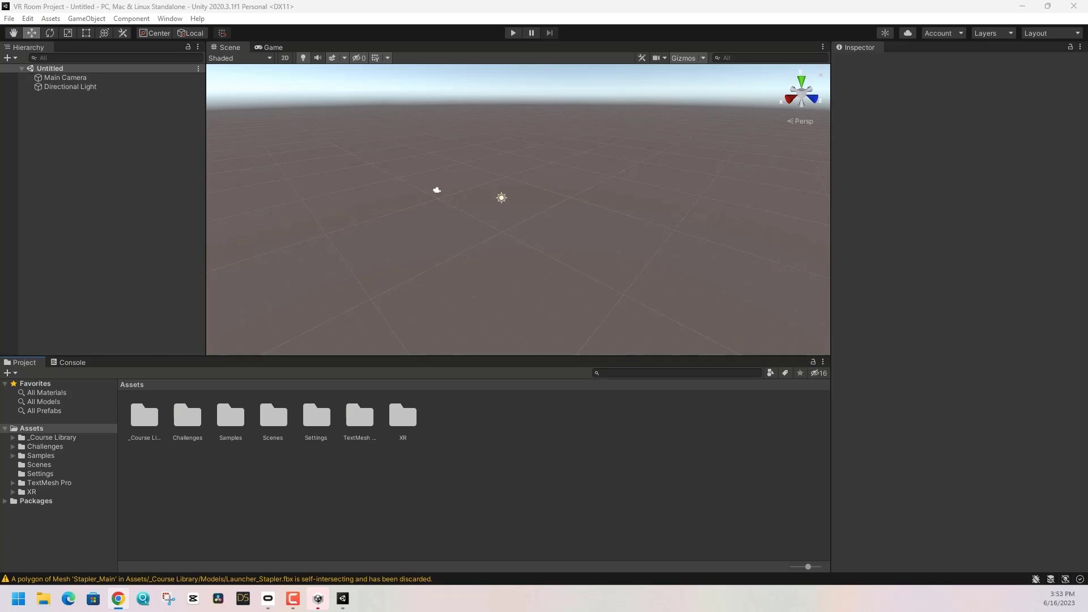
# Step: Open the Package Manager and view the Oculus XR Plugin details
pyautogui.doubleClick(143, 416)
pyautogui.click(165, 19)
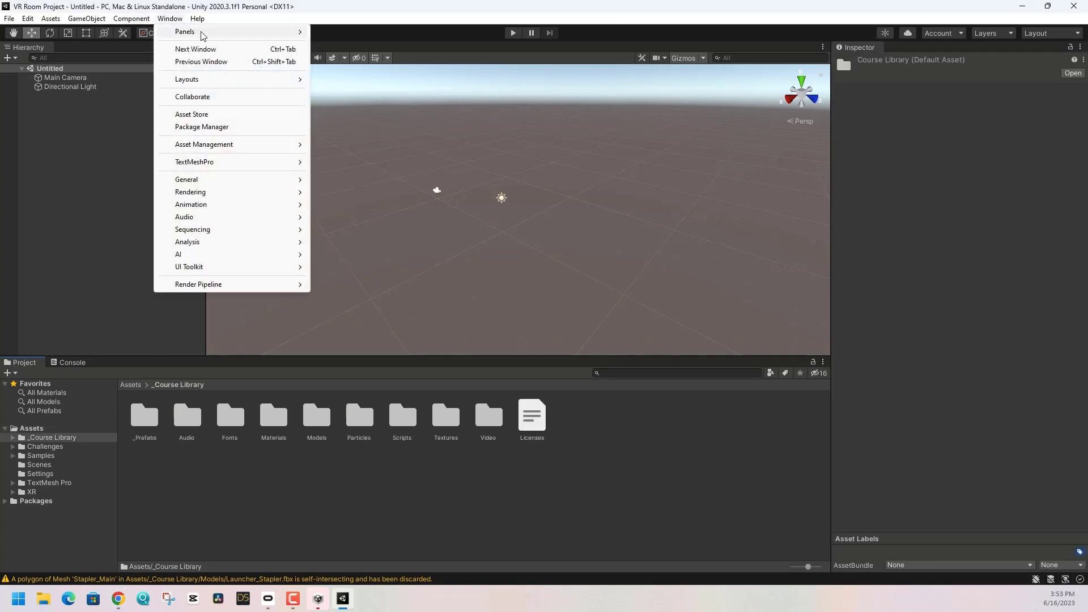
pyautogui.click(229, 126)
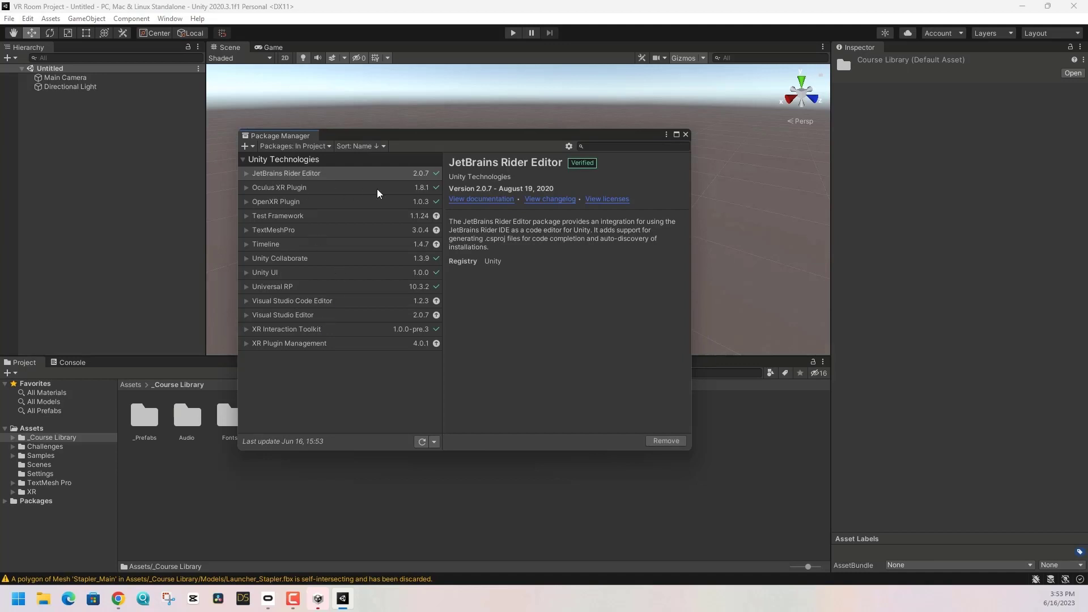
pyautogui.click(427, 193)
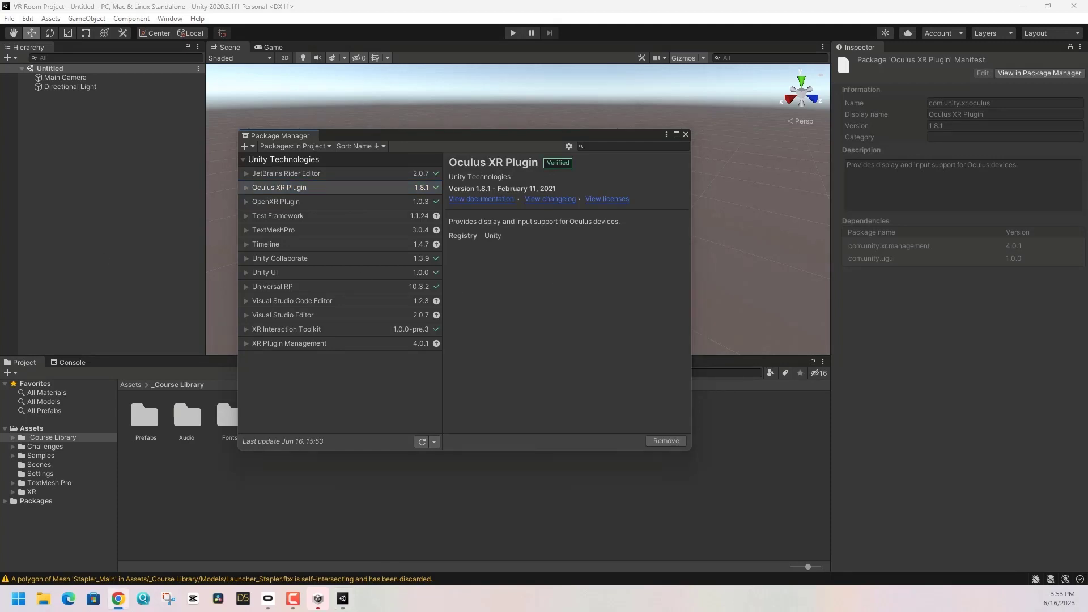
# Step: Browse the Unity Registry package list, then switch back to In Project packages
pyautogui.click(303, 146)
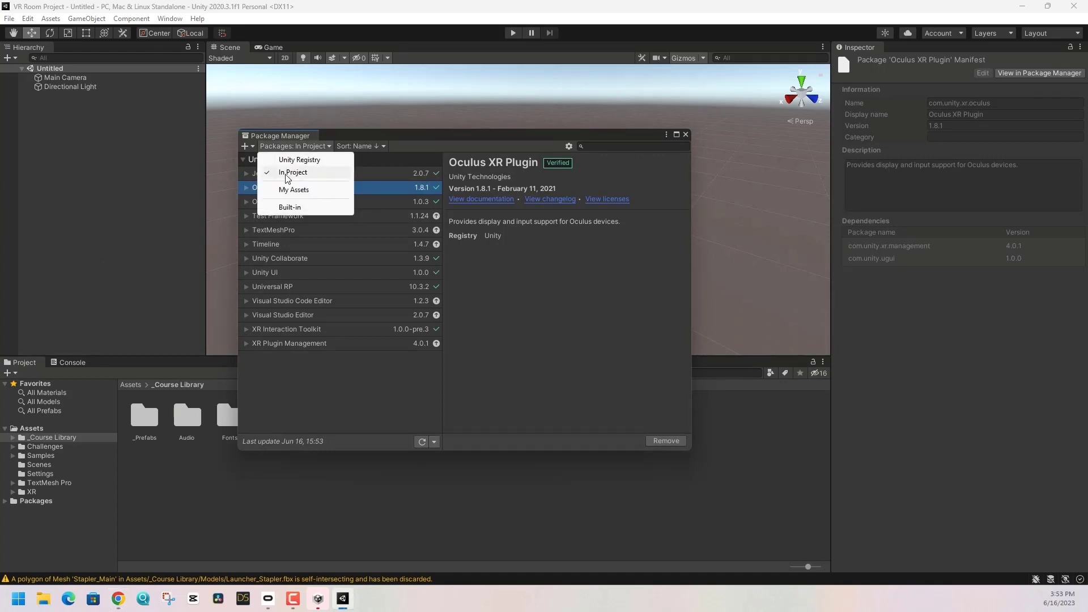
pyautogui.click(292, 161)
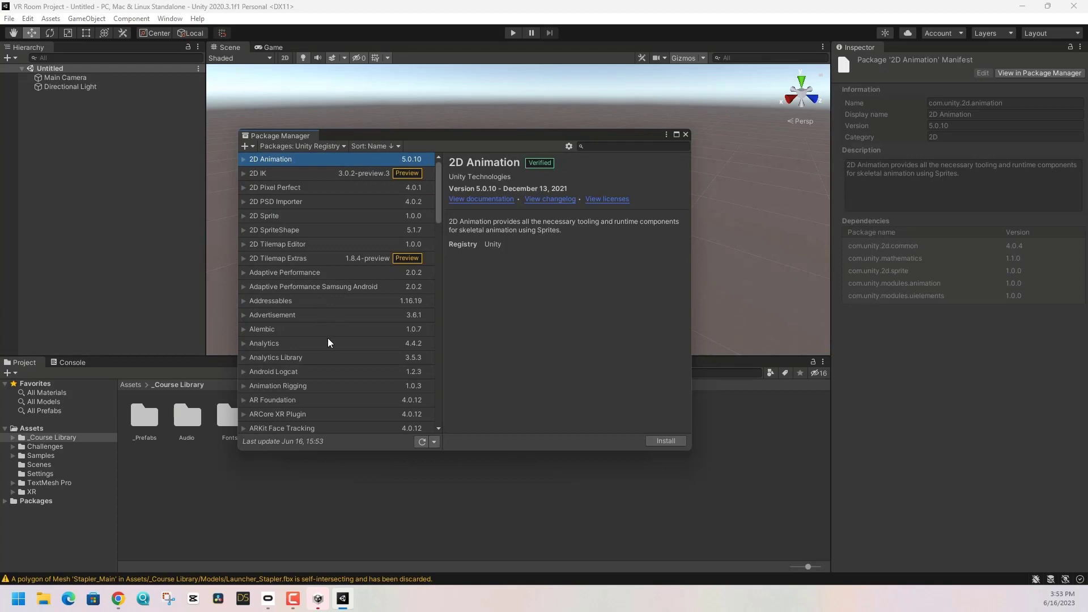
pyautogui.scroll(-20, 328, 343)
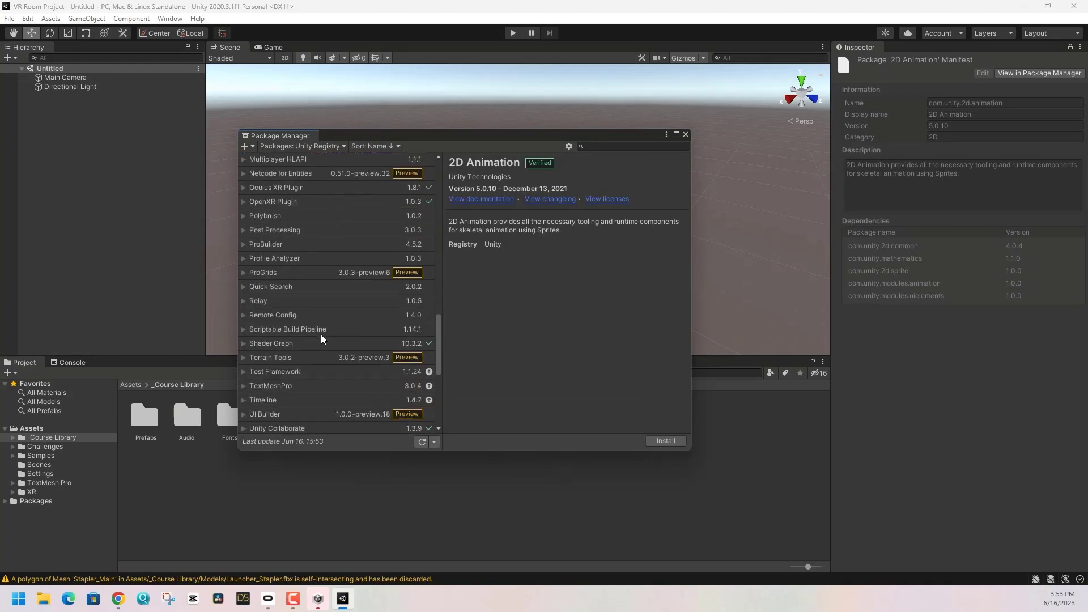
pyautogui.scroll(20, 321, 340)
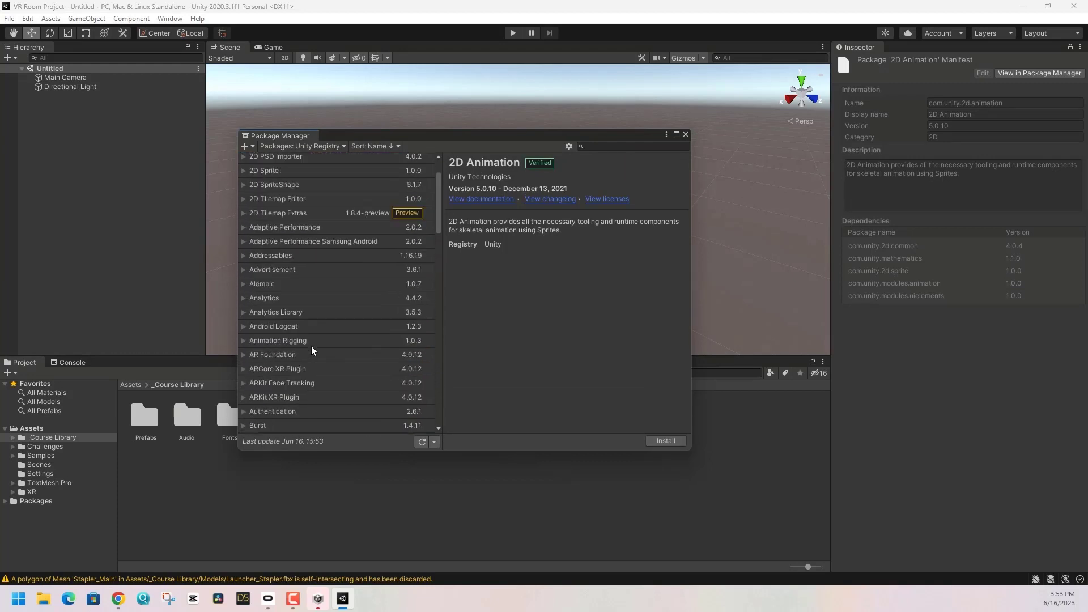
pyautogui.click(300, 146)
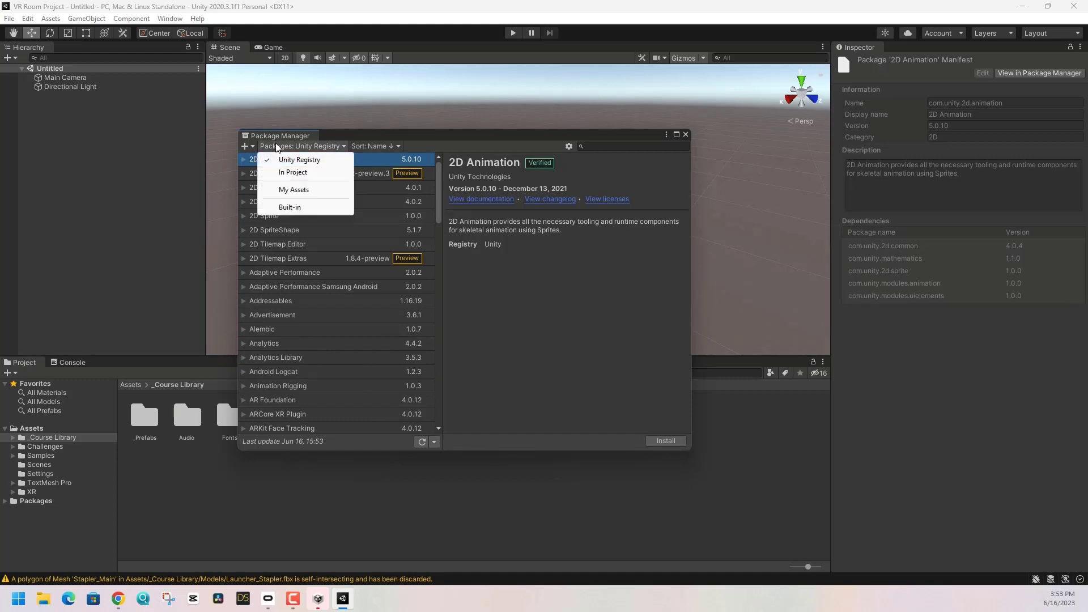
pyautogui.click(292, 176)
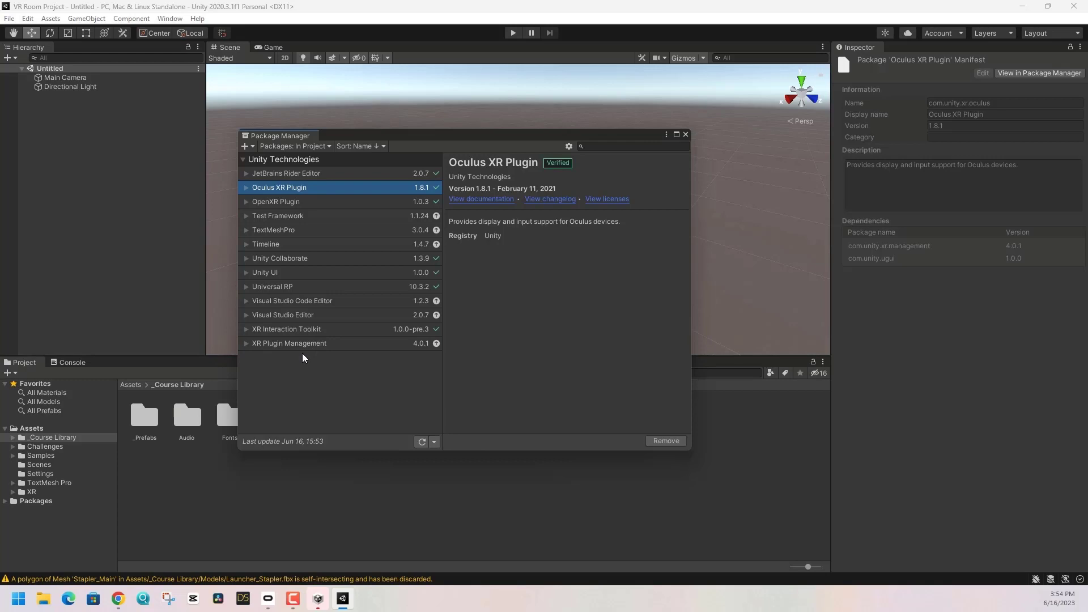
# Step: Inspect the Universal RP, XR Plugin Management and XR Interaction Toolkit package details
pyautogui.click(247, 287)
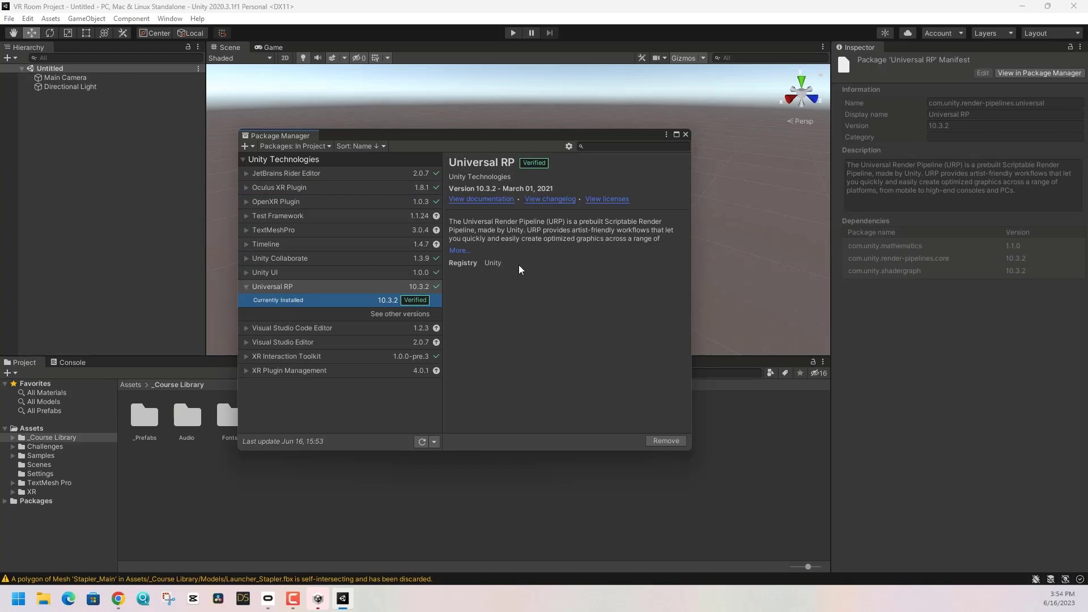
pyautogui.click(463, 252)
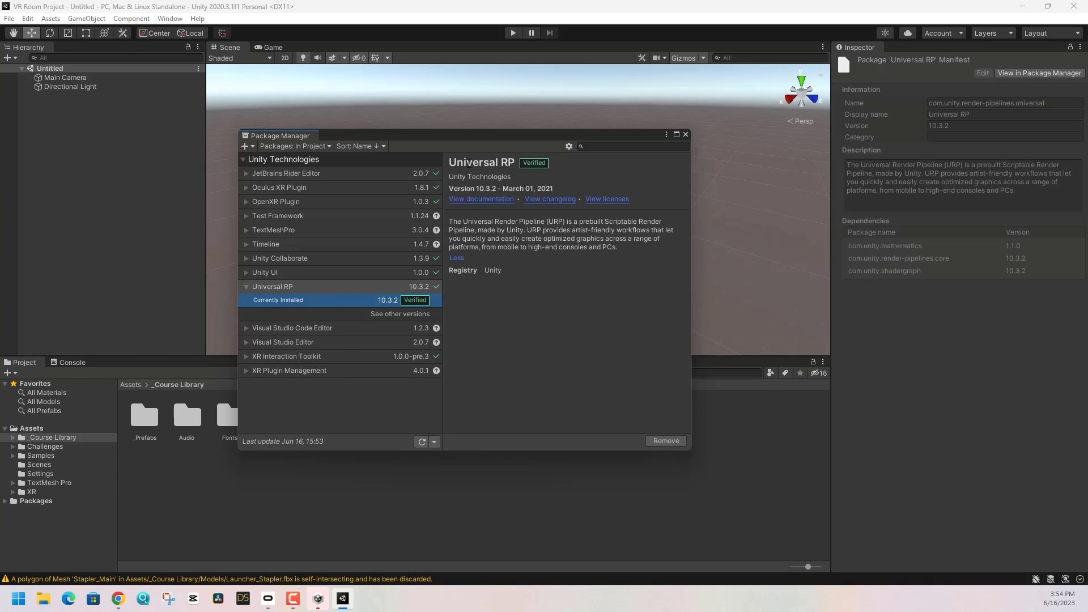
pyautogui.click(291, 371)
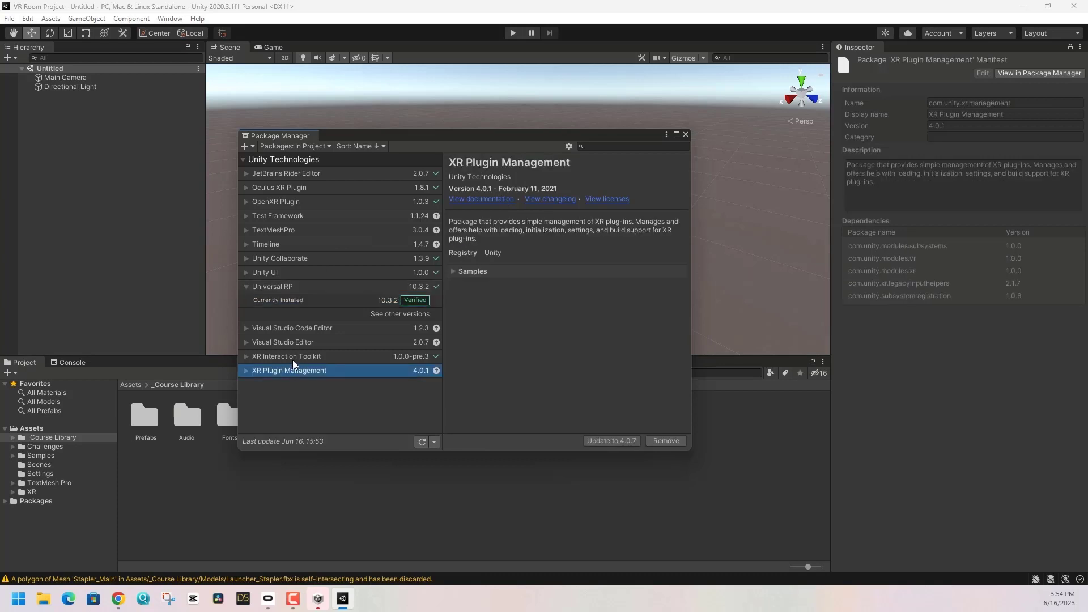
pyautogui.click(294, 357)
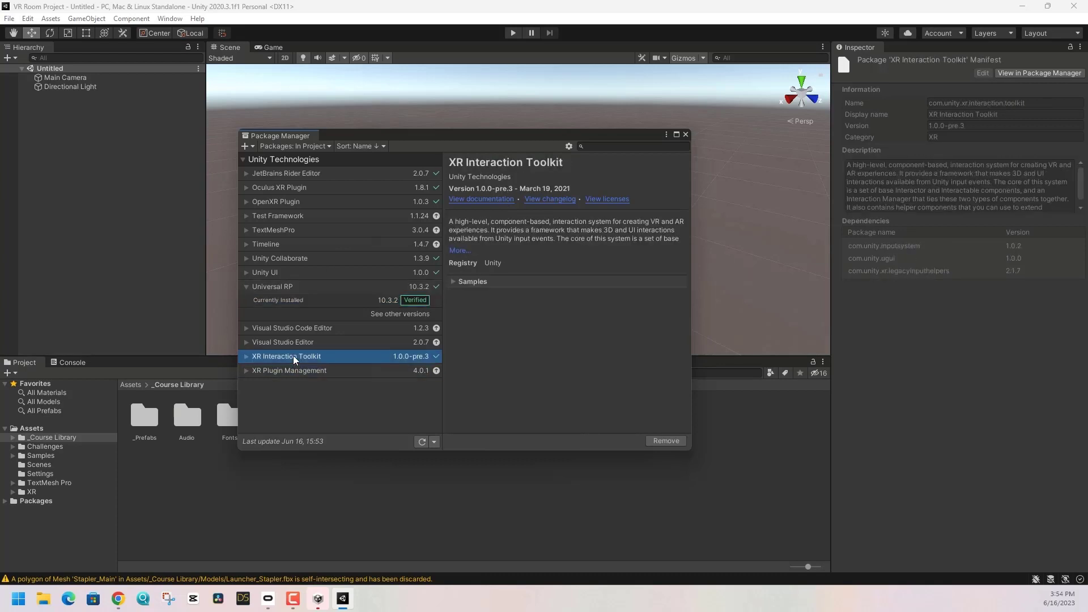
pyautogui.click(247, 287)
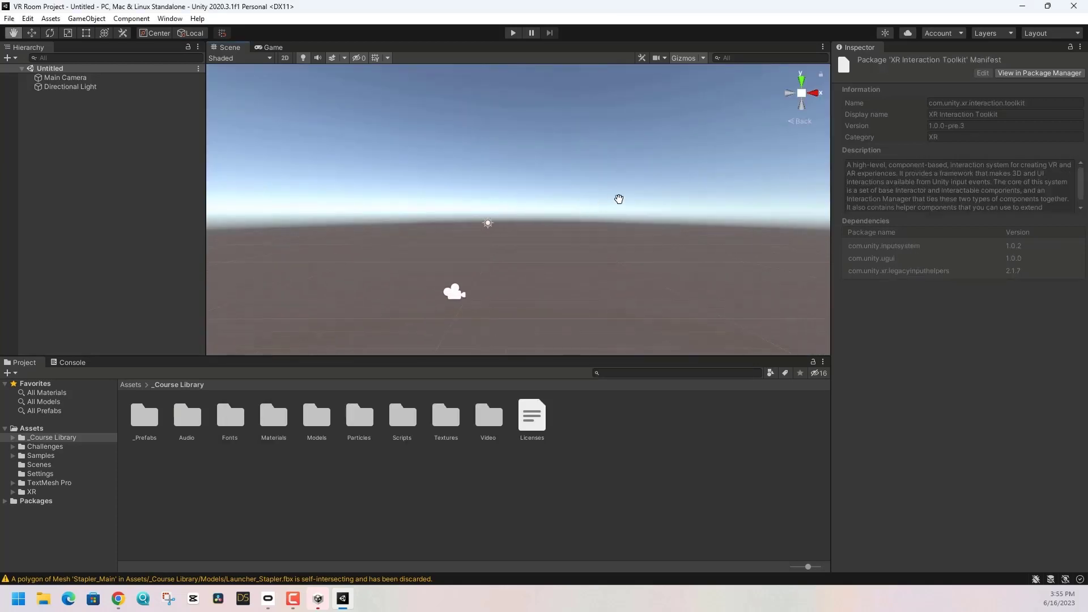
# Step: Orbit the Scene view, unlock its orientation, and open the _Prefabs folder
pyautogui.moveTo(594, 213); pyautogui.dragTo(556, 225, button='right')
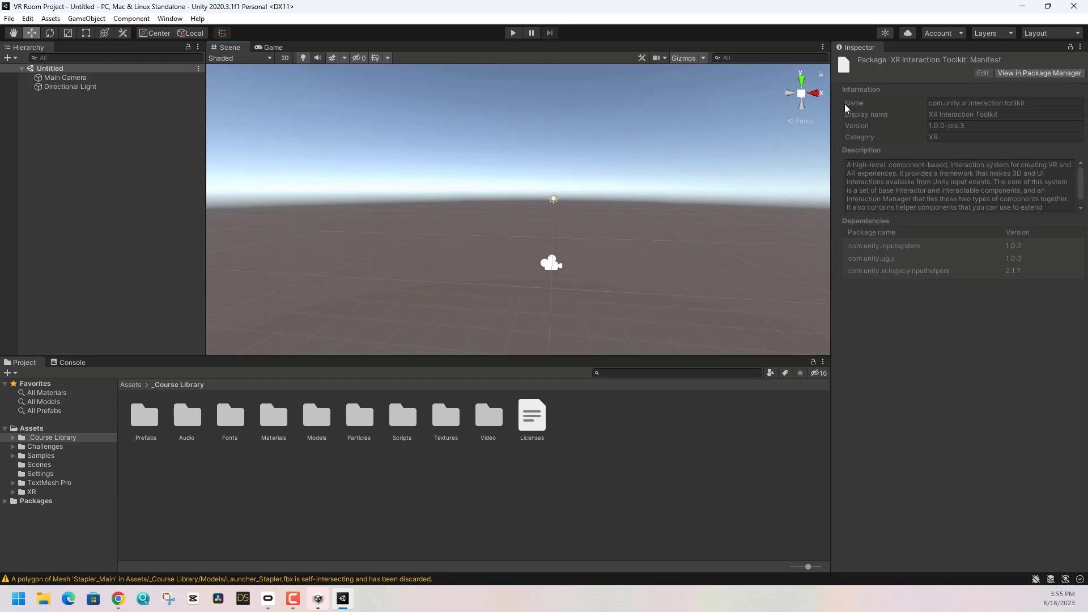
pyautogui.click(823, 78)
pyautogui.click(146, 418)
pyautogui.doubleClick(157, 417)
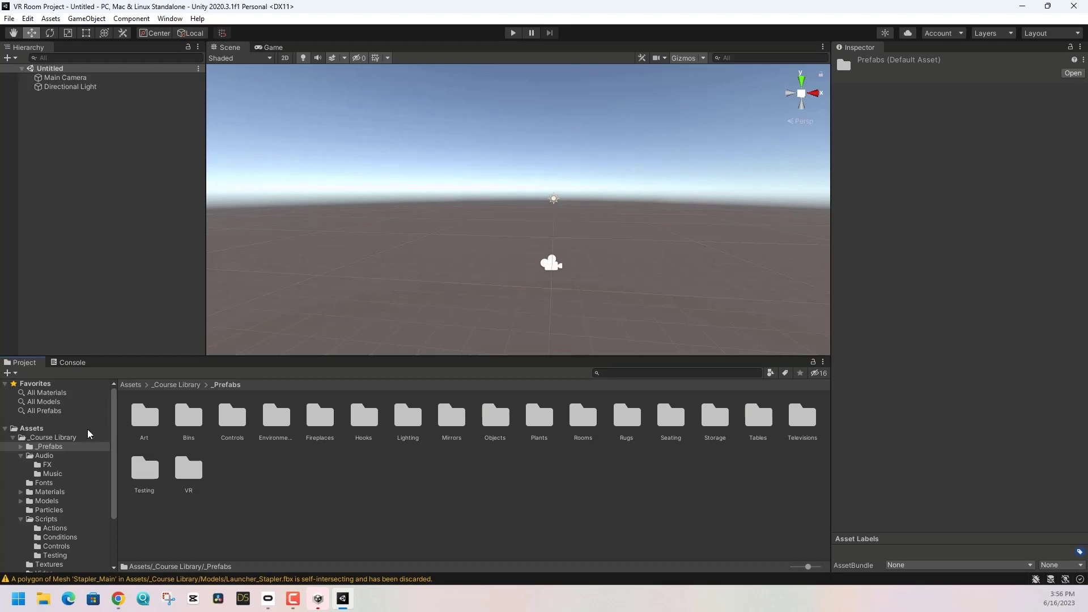
# Step: Open Assets > Scenes and select Create_with_VR_Starter_Scene and SampleScene
pyautogui.click(38, 430)
pyautogui.doubleClick(276, 421)
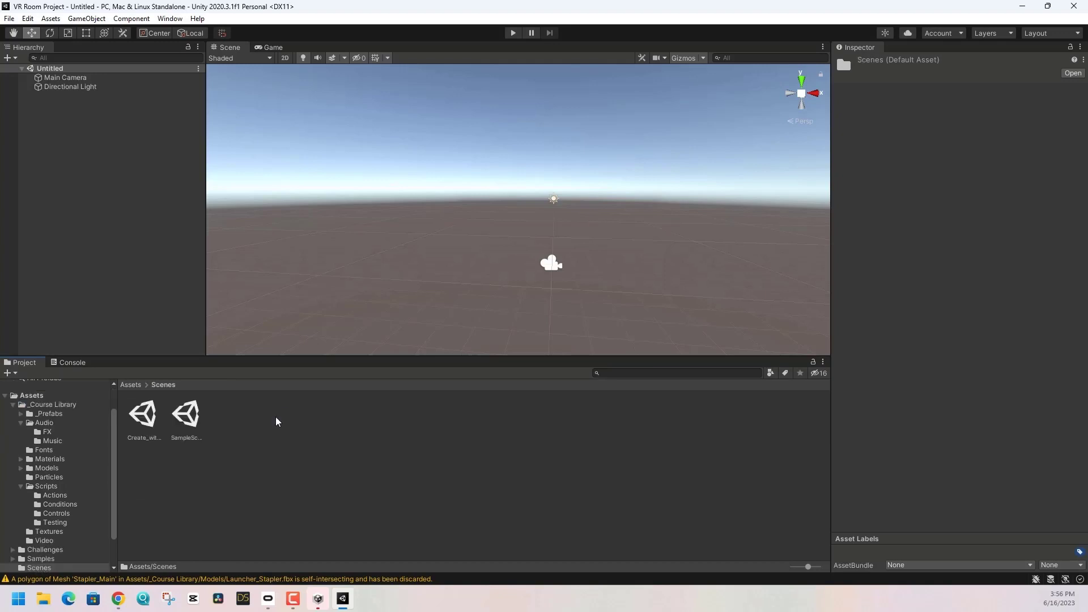
pyautogui.click(155, 422)
pyautogui.click(188, 416)
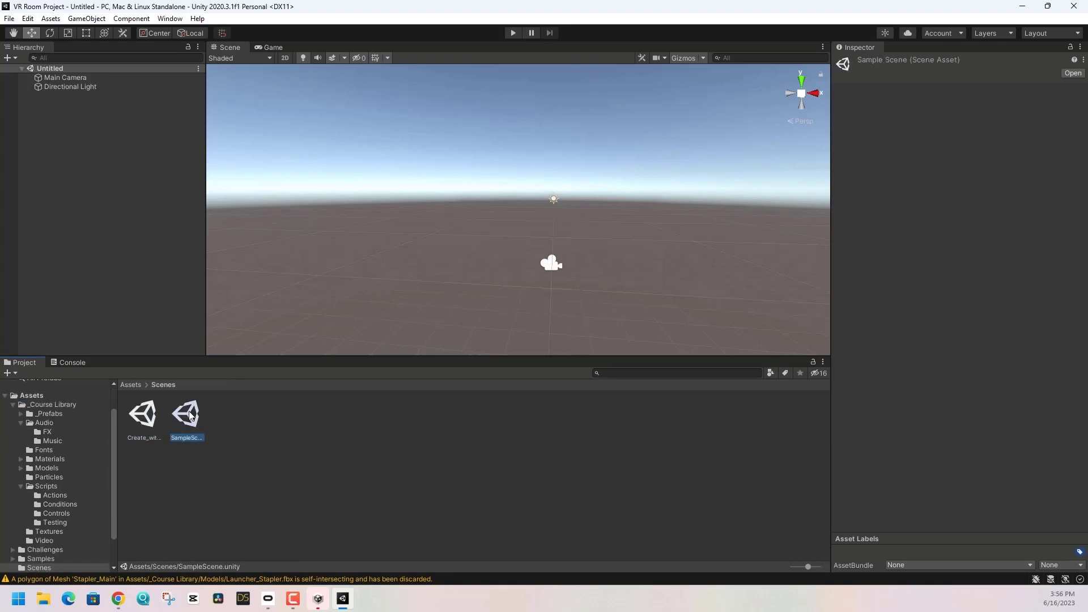
# Step: Open Create_with_VR_Starter_Scene and look around it in the Scene view
pyautogui.doubleClick(148, 418)
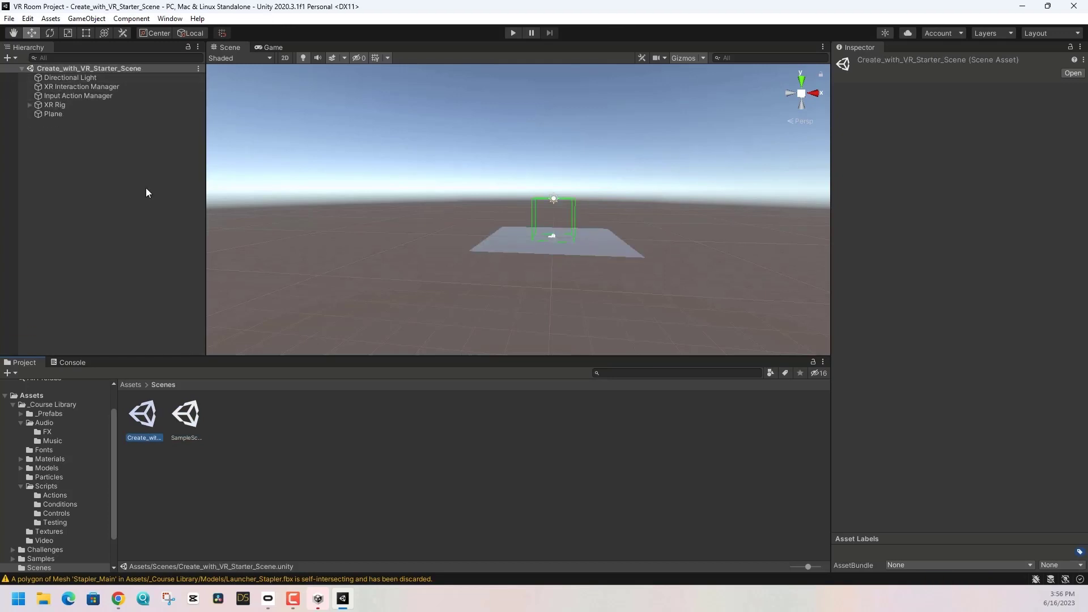
pyautogui.scroll(8, 592, 203)
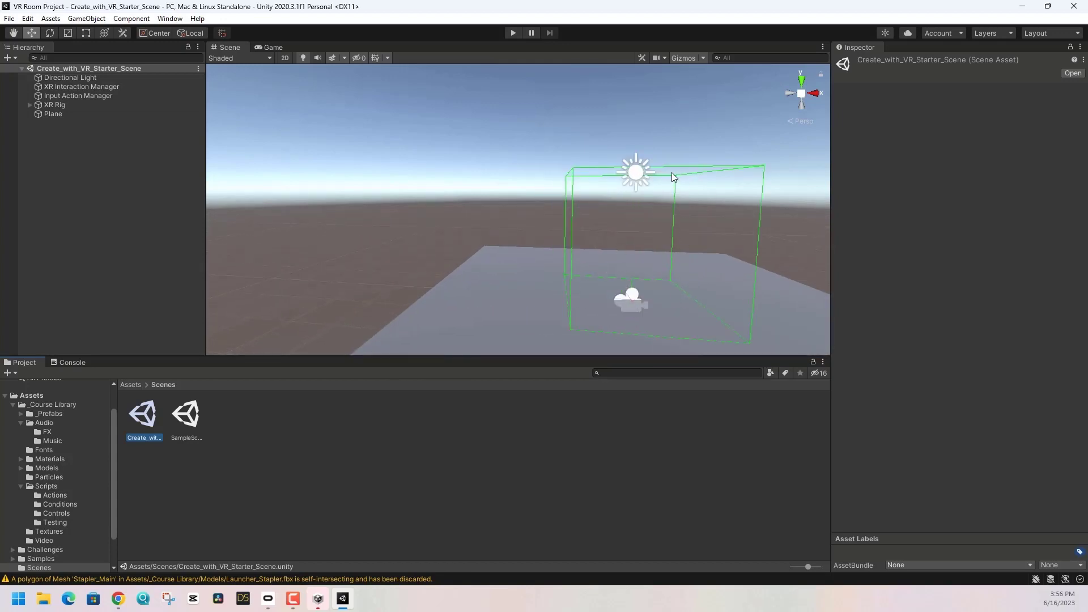
pyautogui.press('Right')
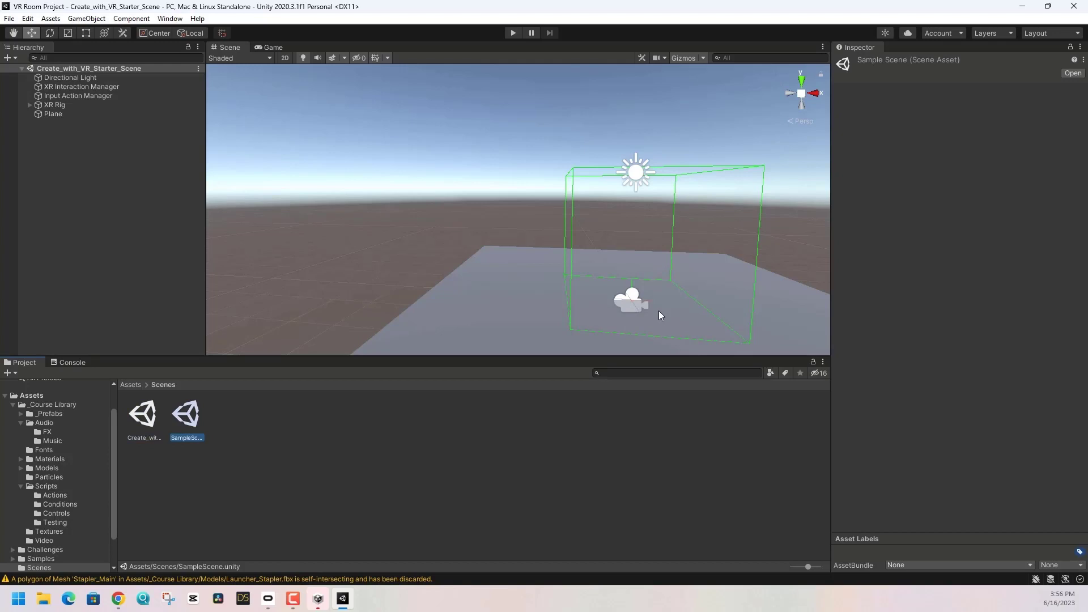
pyautogui.click(431, 248)
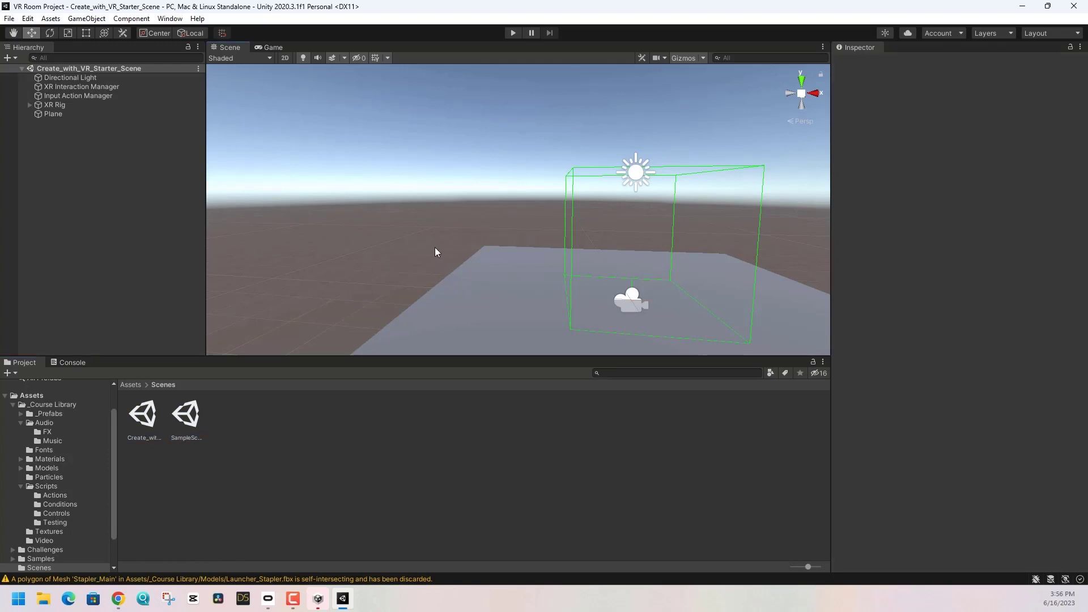
pyautogui.press('Right')
pyautogui.press('Right')
pyautogui.moveTo(479, 210); pyautogui.dragTo(365, 222, button='right')
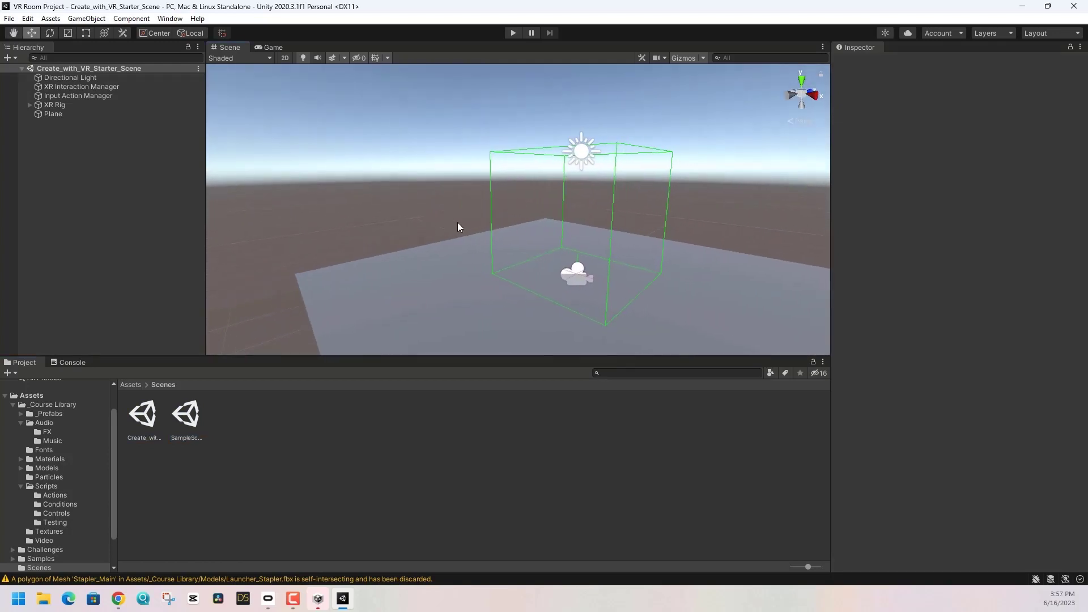
pyautogui.press('Right')
pyautogui.moveTo(489, 223); pyautogui.dragTo(431, 233, button='right')
pyautogui.press('Right')
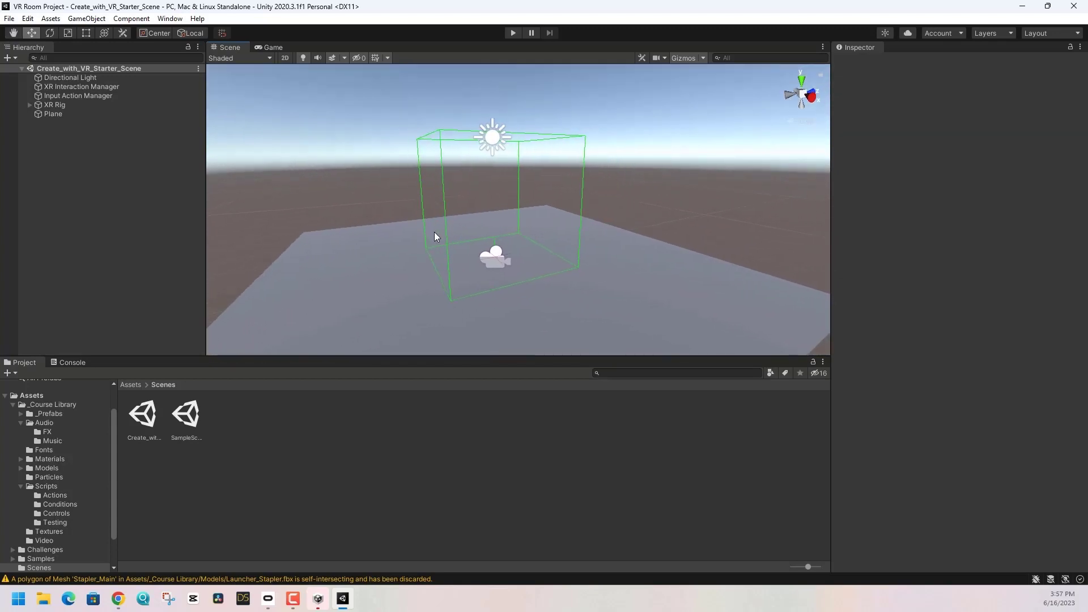
pyautogui.press('Left')
pyautogui.press('Right')
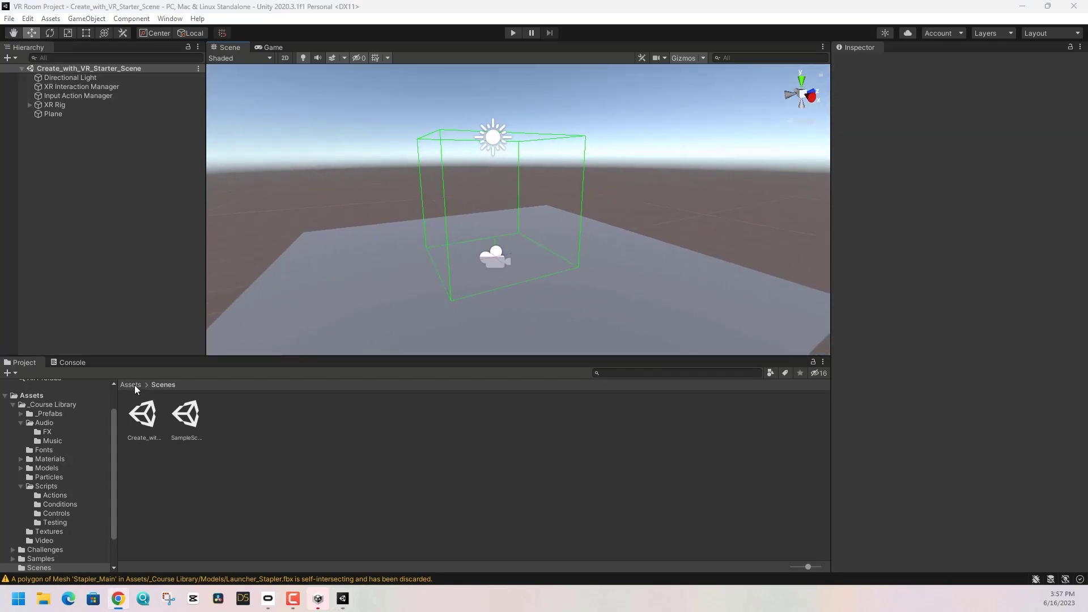
# Step: Browse to Assets > _Course Library > Models in the Project window
pyautogui.click(131, 385)
pyautogui.doubleClick(145, 418)
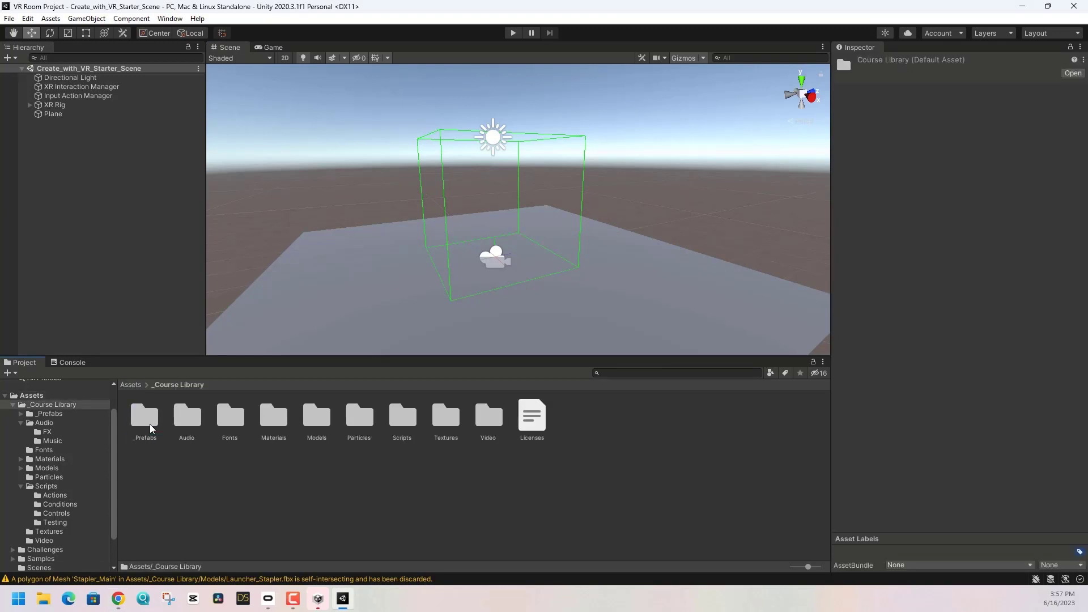
pyautogui.doubleClick(316, 418)
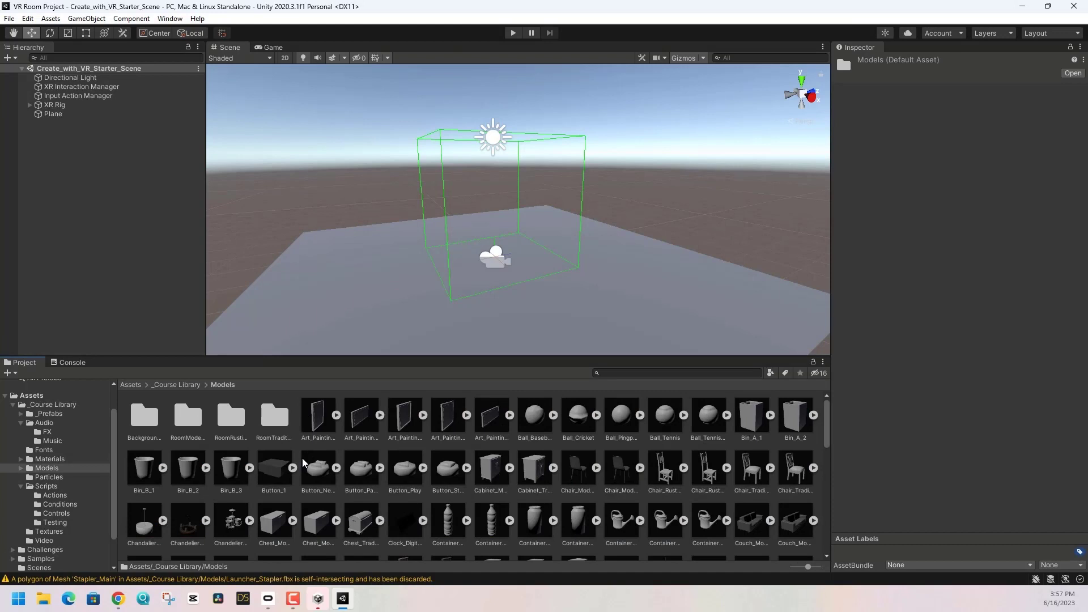
pyautogui.scroll(-1, 227, 438)
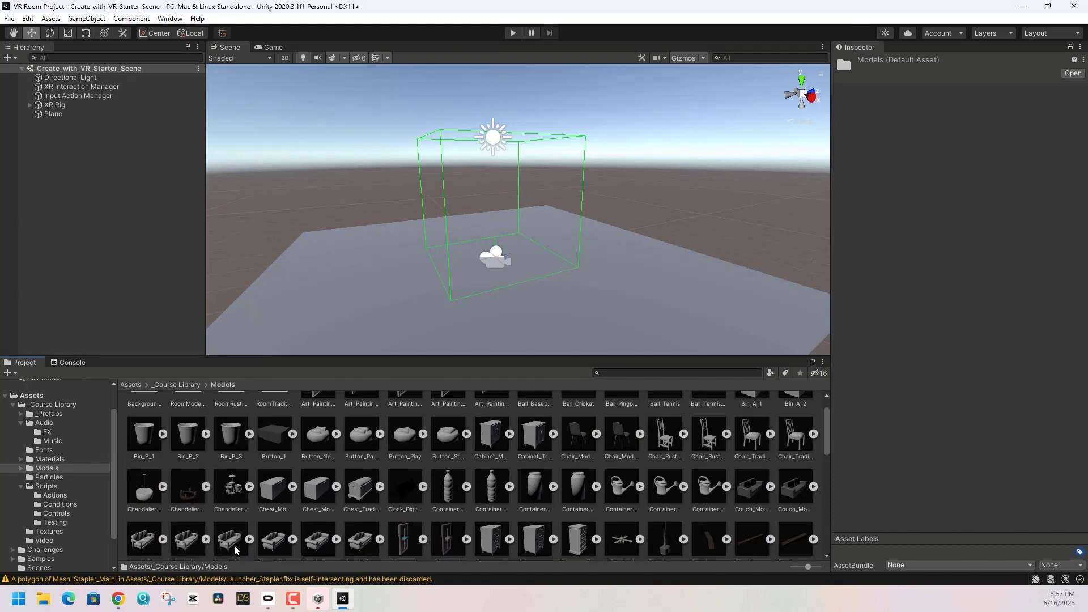
# Step: Drag Couch_Rustic_C from the project browser onto the plane and nudge it along Z
pyautogui.click(232, 547)
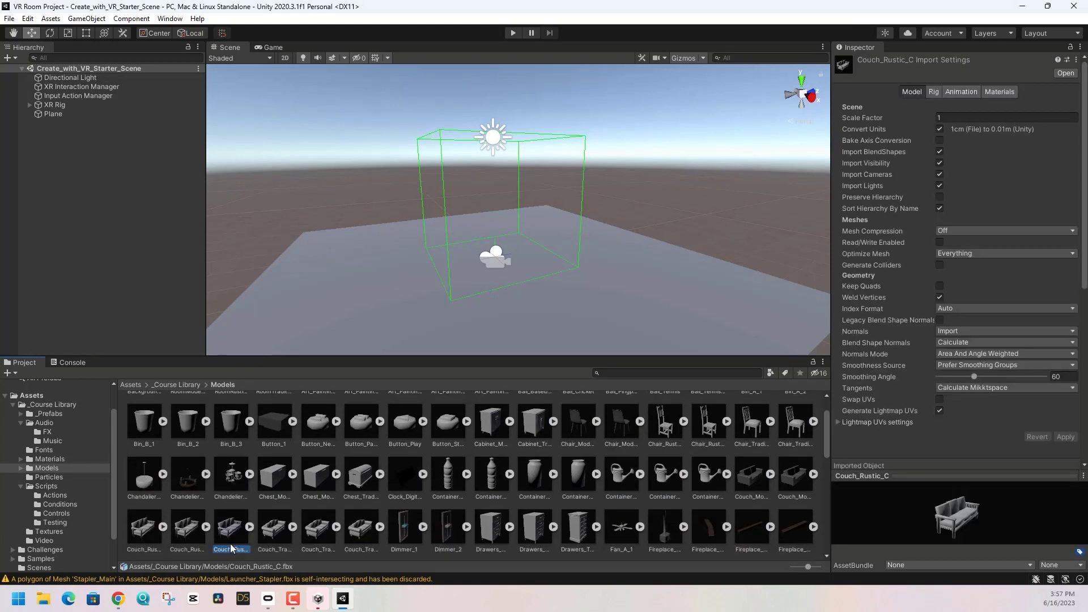
pyautogui.moveTo(232, 545); pyautogui.dragTo(637, 301)
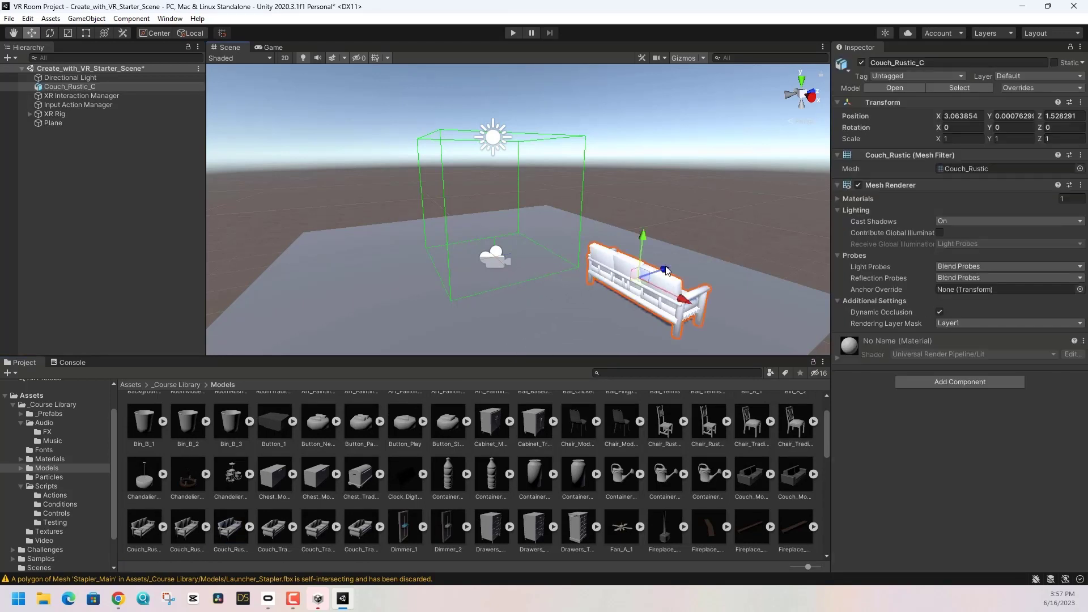
pyautogui.moveTo(662, 265); pyautogui.dragTo(650, 276)
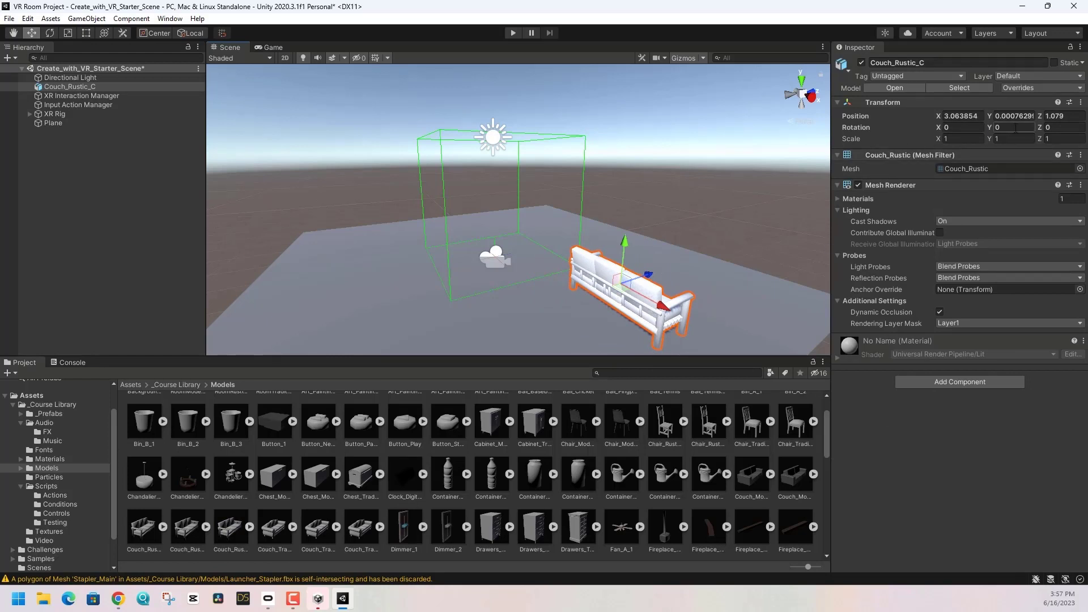
# Step: Set the couch's Y rotation to 180 and slide it left along X beside the XR rig
pyautogui.click(1056, 128)
pyautogui.write('90')
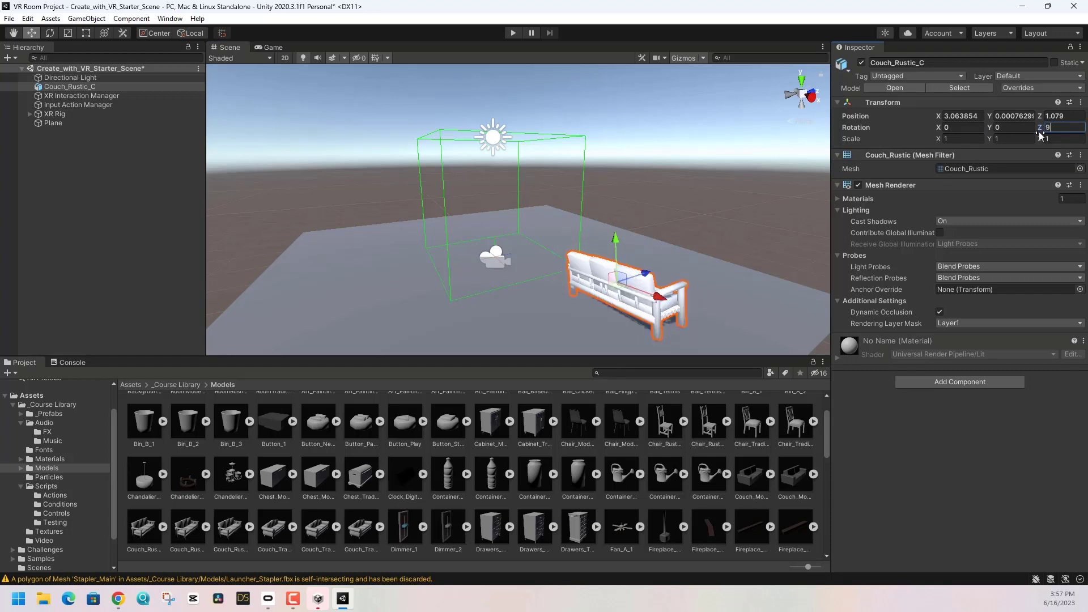
pyautogui.press('BackSpace')
pyautogui.press('BackSpace')
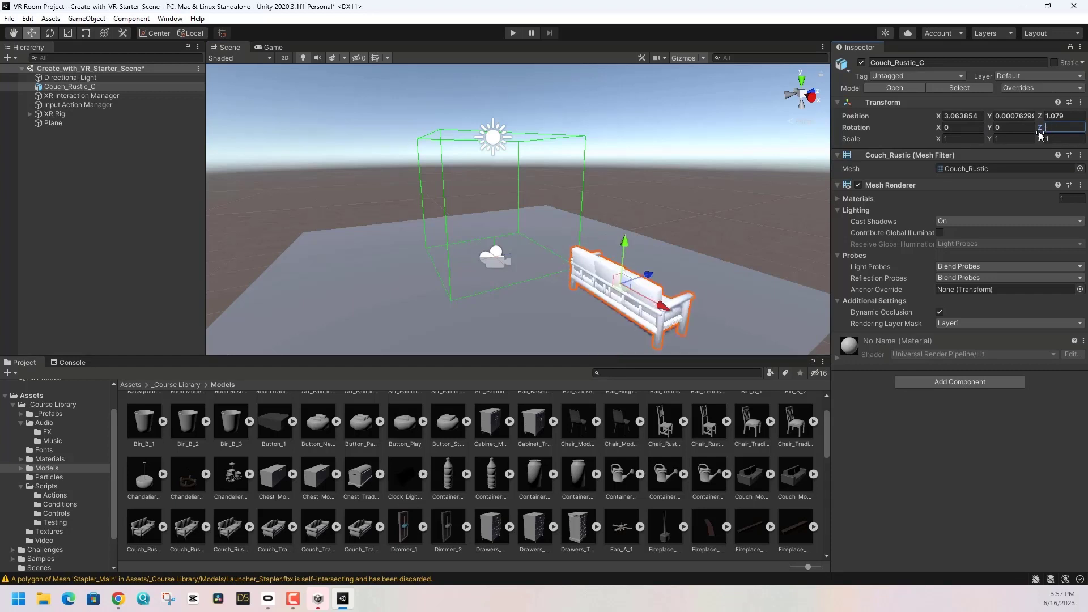
pyautogui.click(990, 128)
pyautogui.write('90')
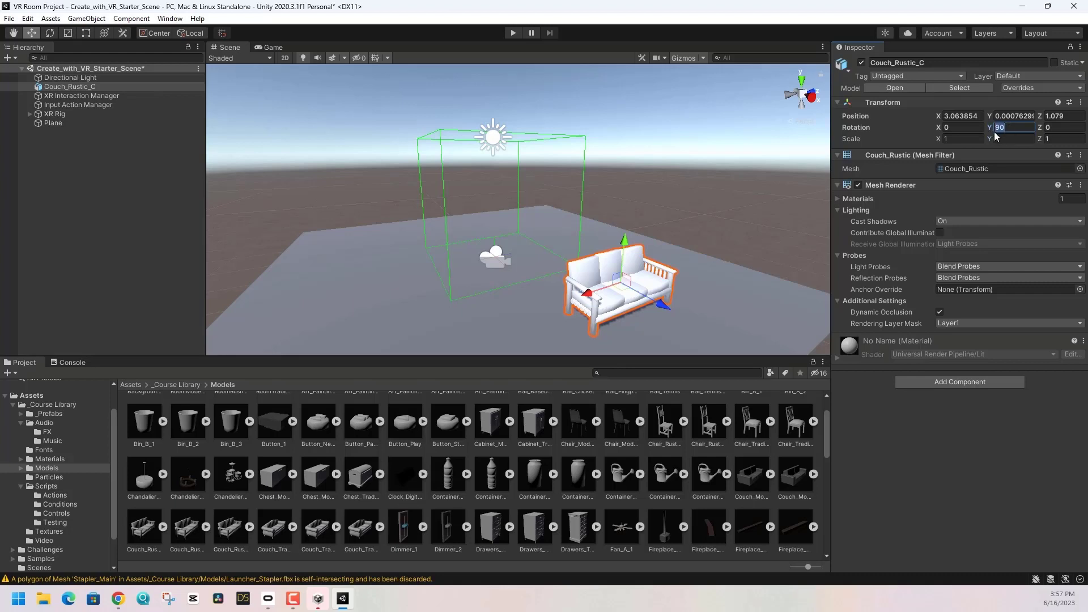
pyautogui.doubleClick(993, 129)
pyautogui.write('180')
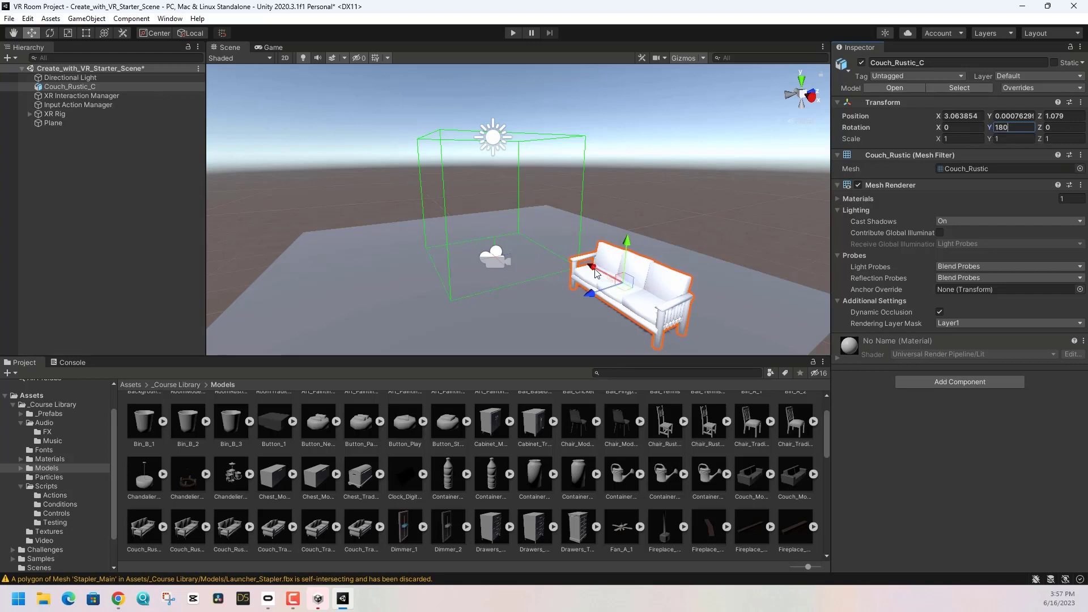
pyautogui.moveTo(598, 275); pyautogui.dragTo(542, 250)
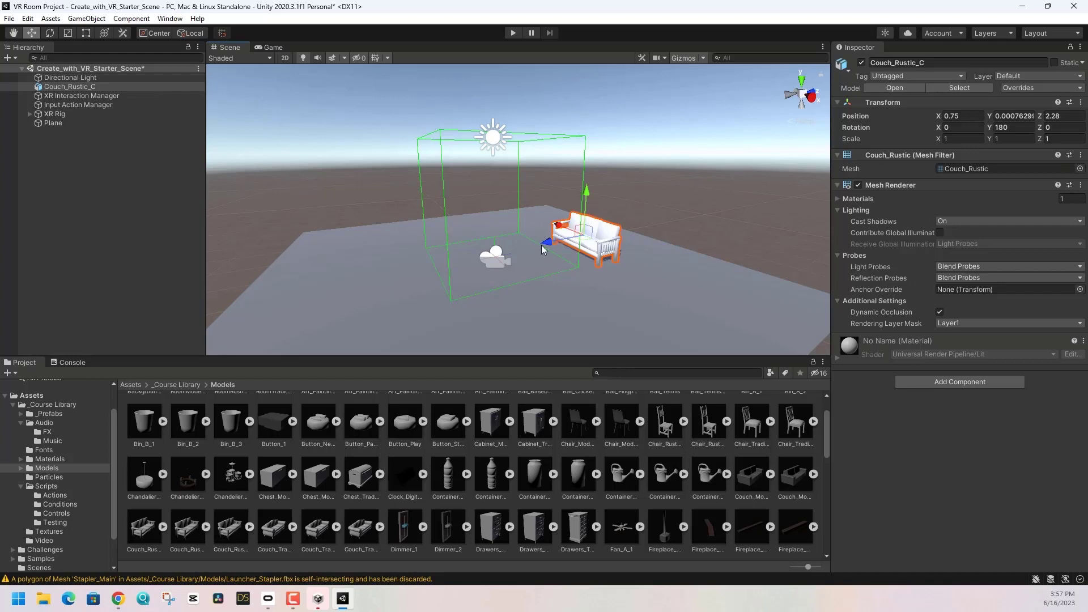
pyautogui.click(289, 149)
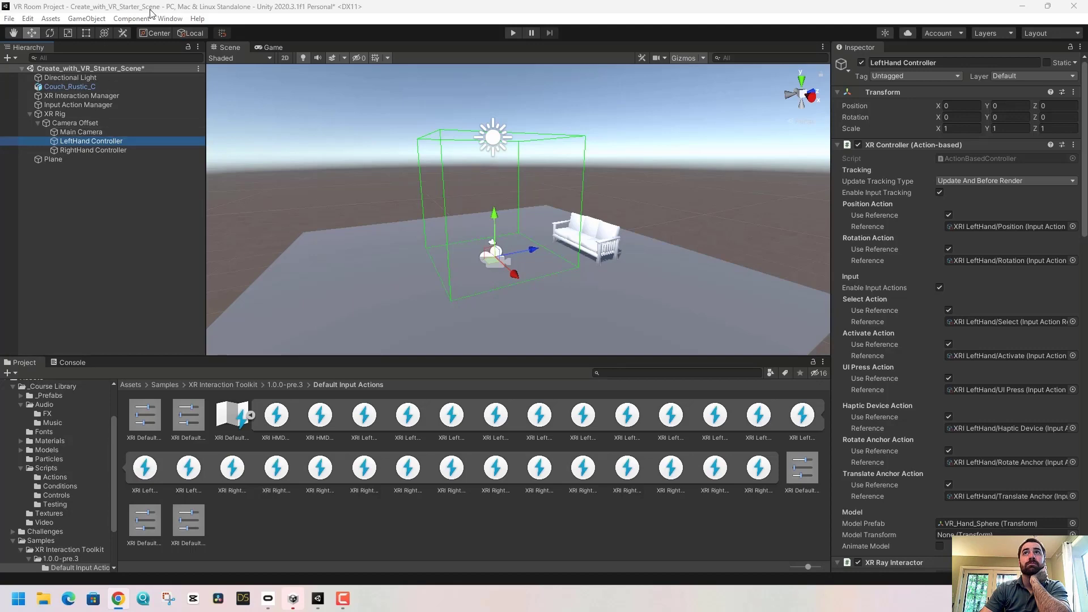
# Step: Open the Edit menu in the menu bar
pyautogui.click(27, 18)
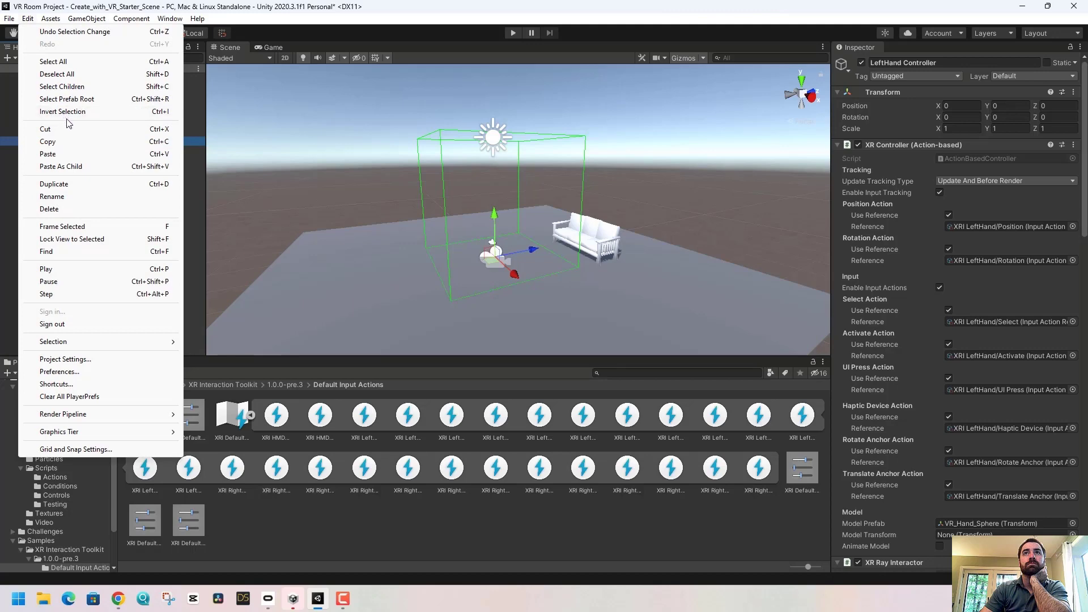
# Step: Open Project Settings, move the window higher, and select XR Plug-in Management
pyautogui.click(102, 361)
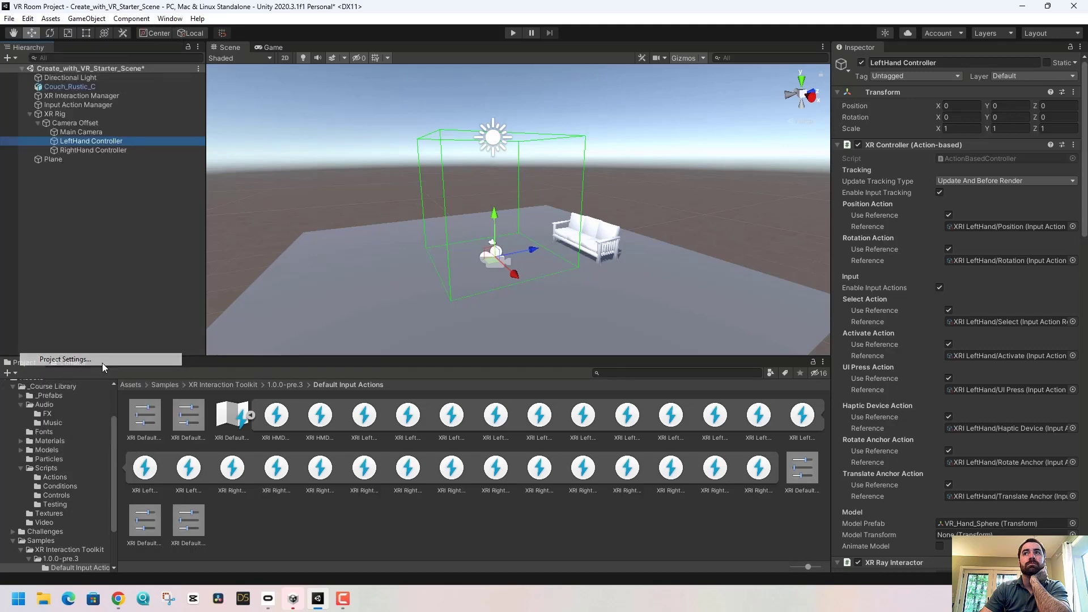
pyautogui.moveTo(255, 308); pyautogui.dragTo(290, 143)
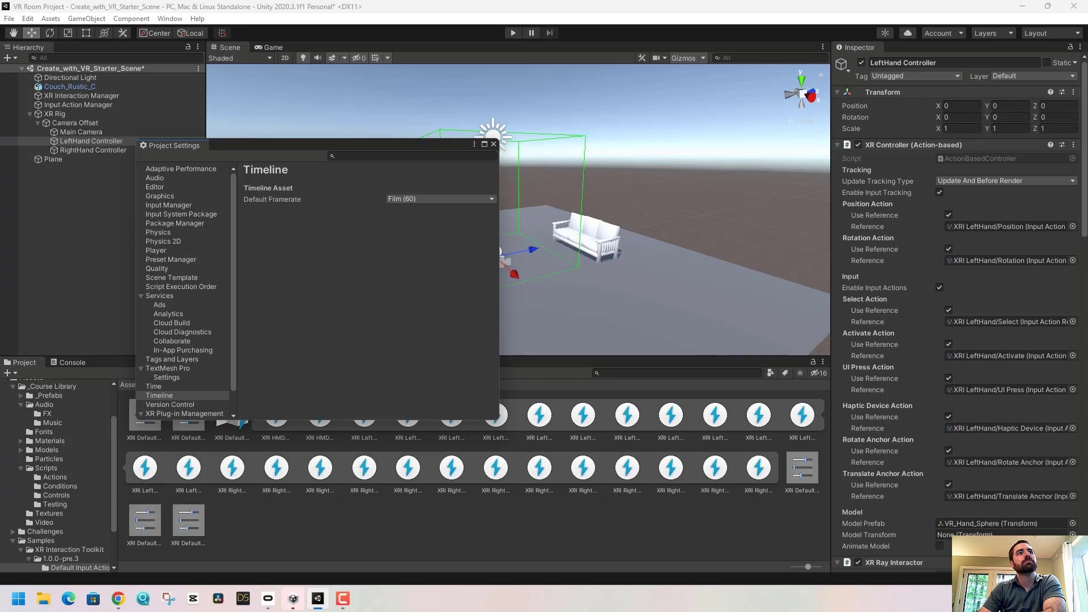
pyautogui.scroll(-1, 168, 239)
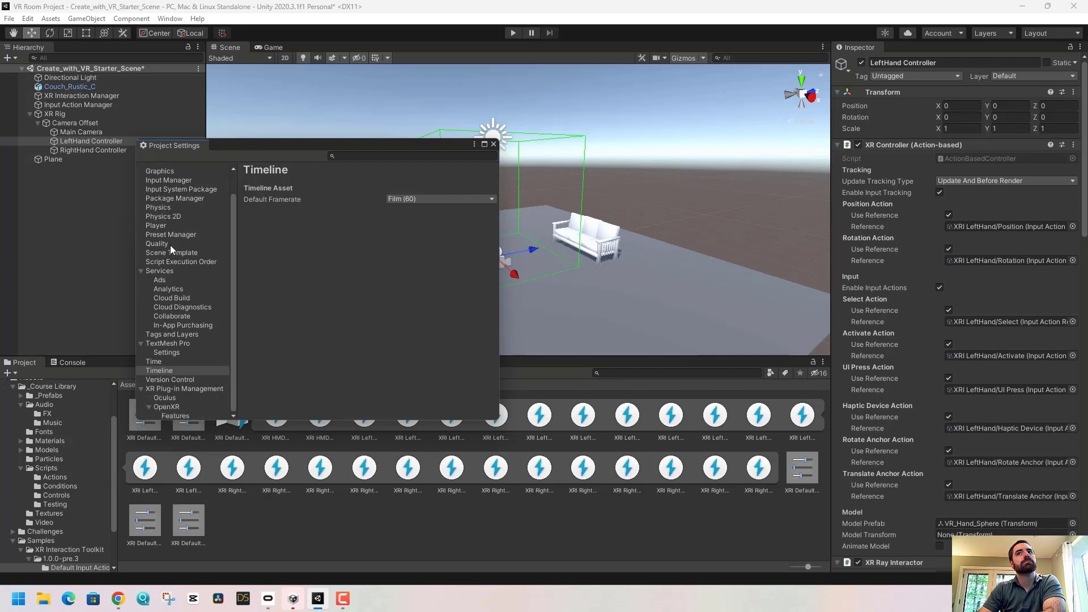
pyautogui.scroll(1, 170, 247)
pyautogui.scroll(-1, 168, 250)
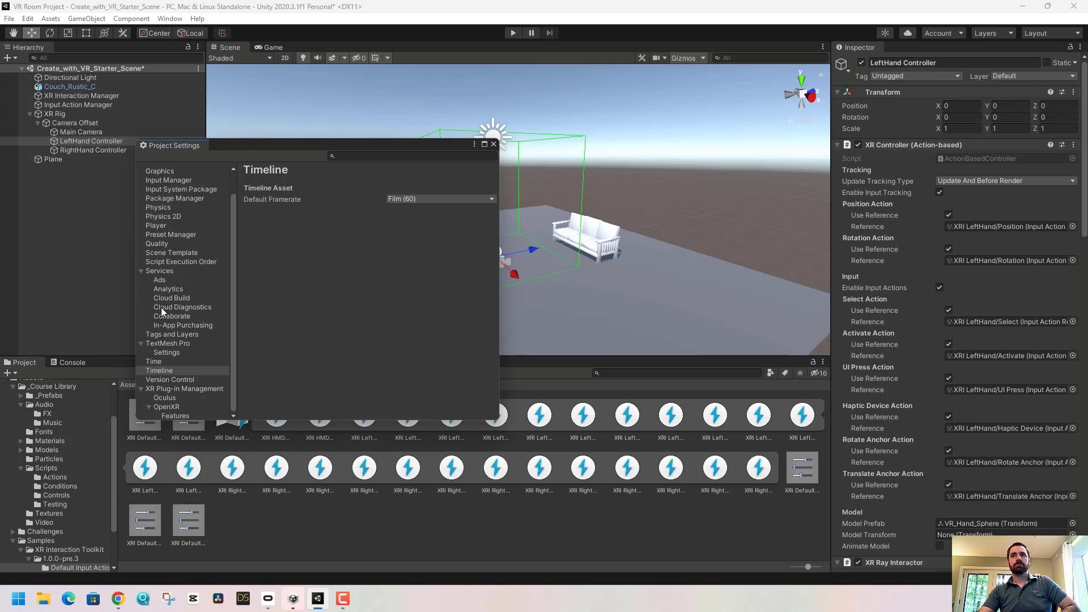
pyautogui.click(160, 387)
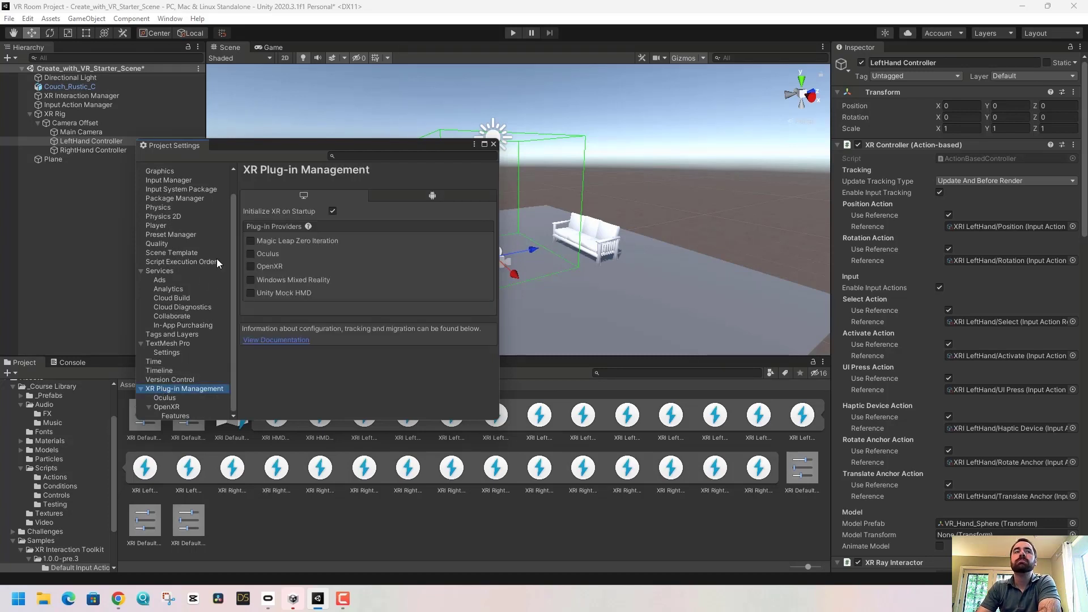
# Step: Tick the Oculus checkbox under Plug-in Providers
pyautogui.click(250, 253)
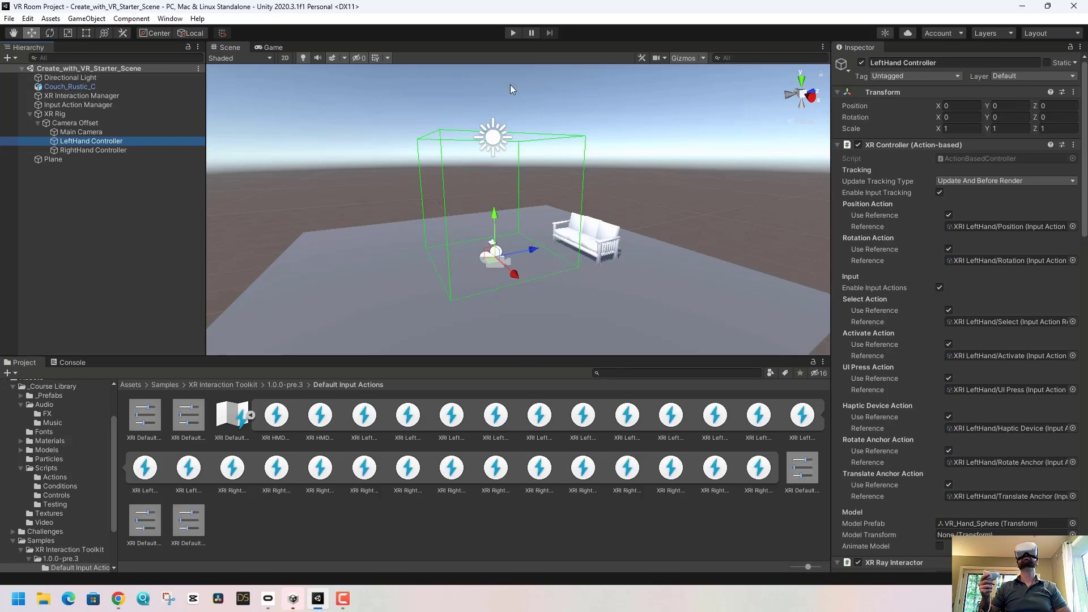
# Step: Press Play in the toolbar to run the starter scene
pyautogui.click(514, 33)
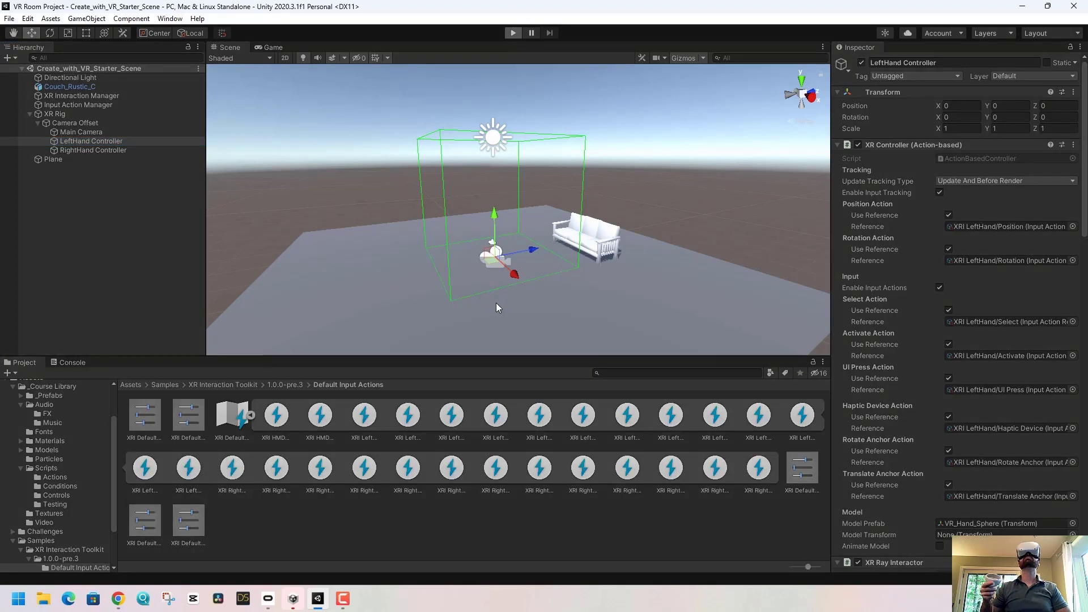